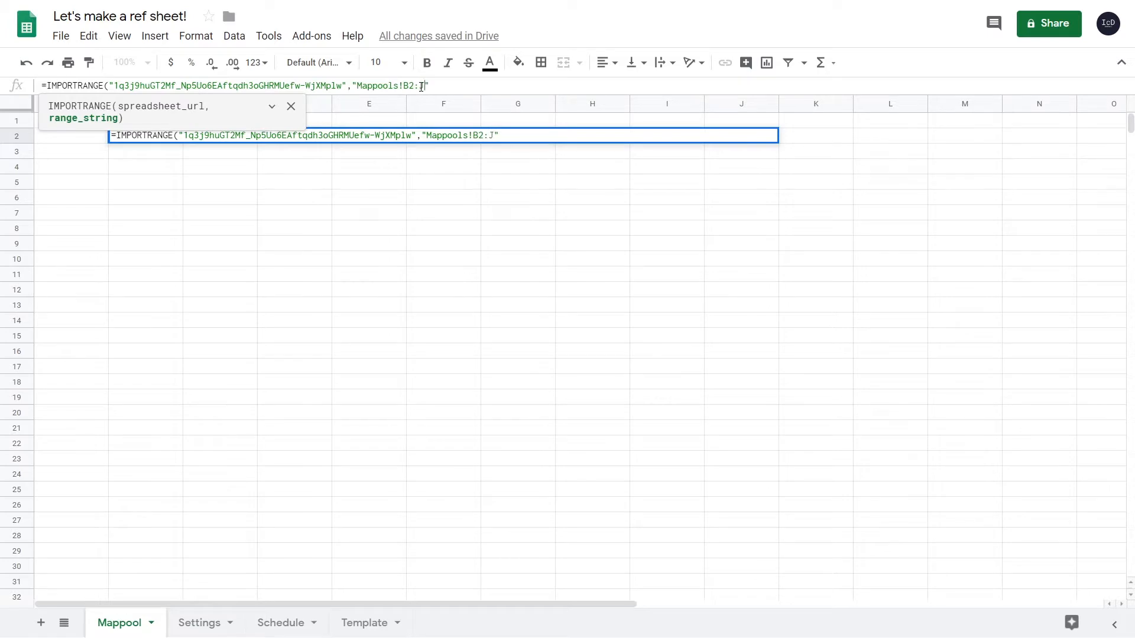
Complete the IMPORTRANGE formula in B2 with the range Mappools!B2:J154 and check the imported rows
{"action": "type", "text": "154"}
{"action": "key", "text": "Return"}
{"action": "scroll", "coordinate": [217, 274], "scroll_direction": "down", "scroll_amount": 5}
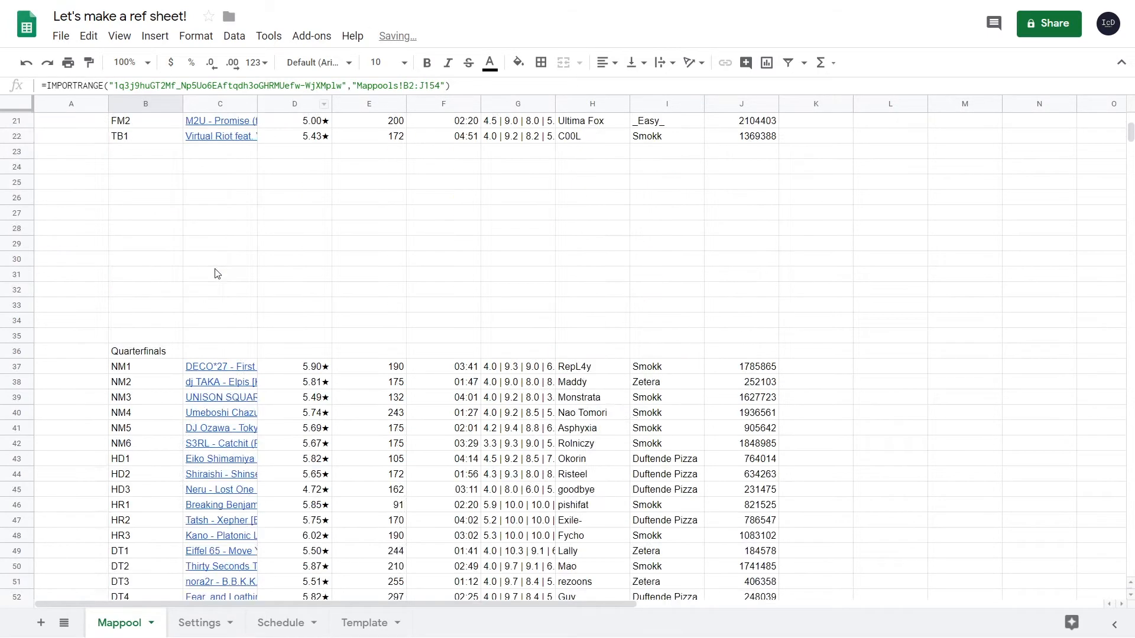
{"action": "scroll", "coordinate": [218, 273], "scroll_direction": "up", "scroll_amount": 5}
Set the font of the whole Mappool sheet to Nunito
{"action": "key", "text": "ctrl+a"}
{"action": "left_click", "coordinate": [328, 65]}
{"action": "left_click", "coordinate": [332, 210]}
{"action": "left_click", "coordinate": [329, 67]}
Resize columns A and K to 25 pixels and fill both with dark navy
{"action": "left_click", "coordinate": [71, 104]}
{"action": "left_click", "coordinate": [818, 104], "text": "ctrl"}
{"action": "right_click", "coordinate": [821, 103]}
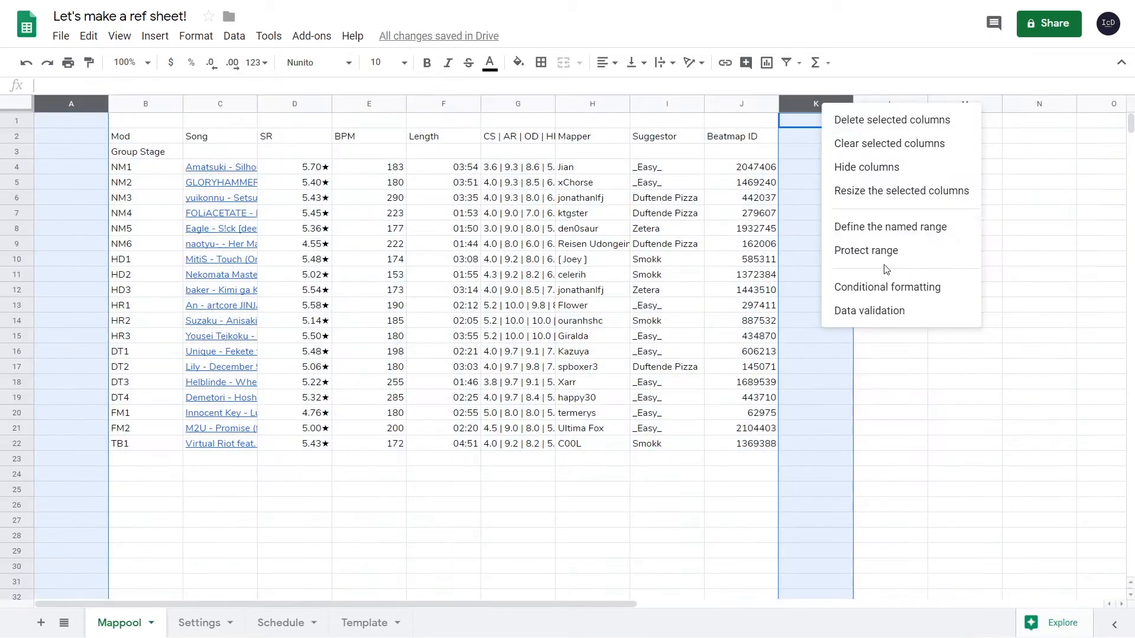
{"action": "left_click", "coordinate": [887, 191]}
{"action": "type", "text": "25"}
{"action": "key", "text": "Return"}
{"action": "left_click", "coordinate": [519, 63]}
{"action": "left_click", "coordinate": [526, 312]}
Set all row heights to 25 pixels and align the cell contents vertically to the middle
{"action": "left_click", "coordinate": [15, 118]}
{"action": "key", "text": "ctrl+shift+Down"}
{"action": "right_click", "coordinate": [14, 116]}
{"action": "left_click", "coordinate": [97, 340]}
{"action": "type", "text": "25"}
{"action": "key", "text": "Return"}
{"action": "left_click", "coordinate": [635, 63]}
{"action": "left_click", "coordinate": [653, 86]}
{"action": "left_click", "coordinate": [578, 215]}
Delete all rows from row 156 to the end of the sheet
{"action": "key", "text": "ctrl+Up"}
{"action": "left_click", "coordinate": [24, 157]}
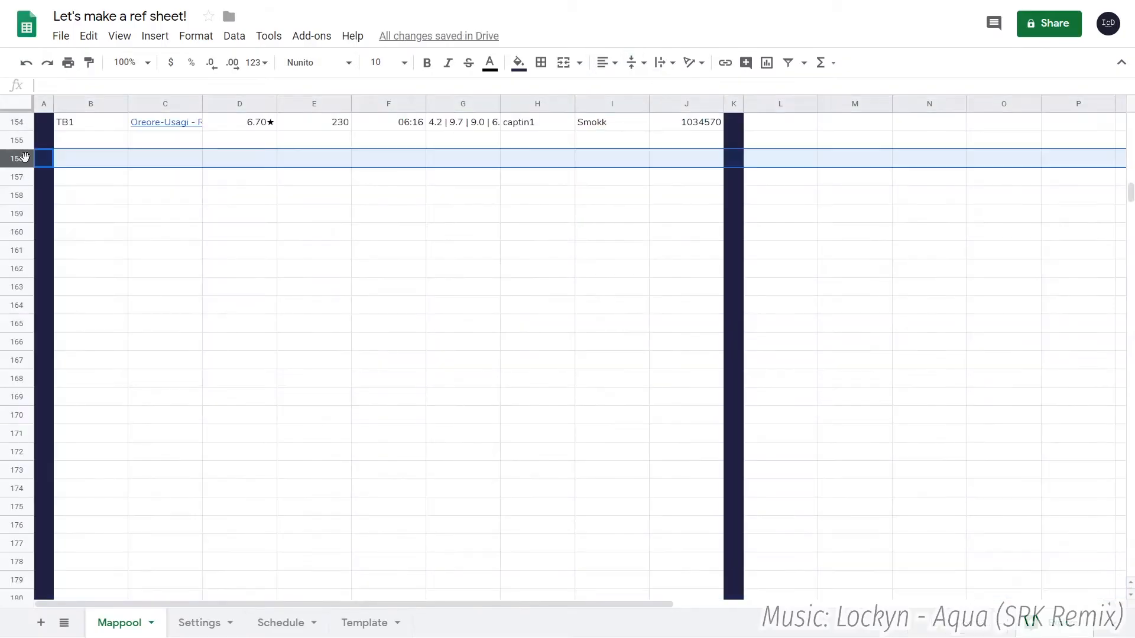
{"action": "key", "text": "ctrl+shift+Down"}
{"action": "right_click", "coordinate": [24, 158]}
{"action": "left_click", "coordinate": [88, 319]}
Fill row 1 with the same dark navy as the divider columns
{"action": "scroll", "coordinate": [240, 350], "scroll_direction": "up", "scroll_amount": 20}
{"action": "left_click", "coordinate": [106, 124]}
{"action": "left_click", "coordinate": [780, 177]}
{"action": "left_click", "coordinate": [17, 122]}
{"action": "left_click", "coordinate": [519, 62]}
{"action": "left_click", "coordinate": [525, 312]}
Enter the headers Map, !mp map and !mp mods in L2:N2
{"action": "left_click", "coordinate": [780, 140]}
{"action": "type", "text": "Map"}
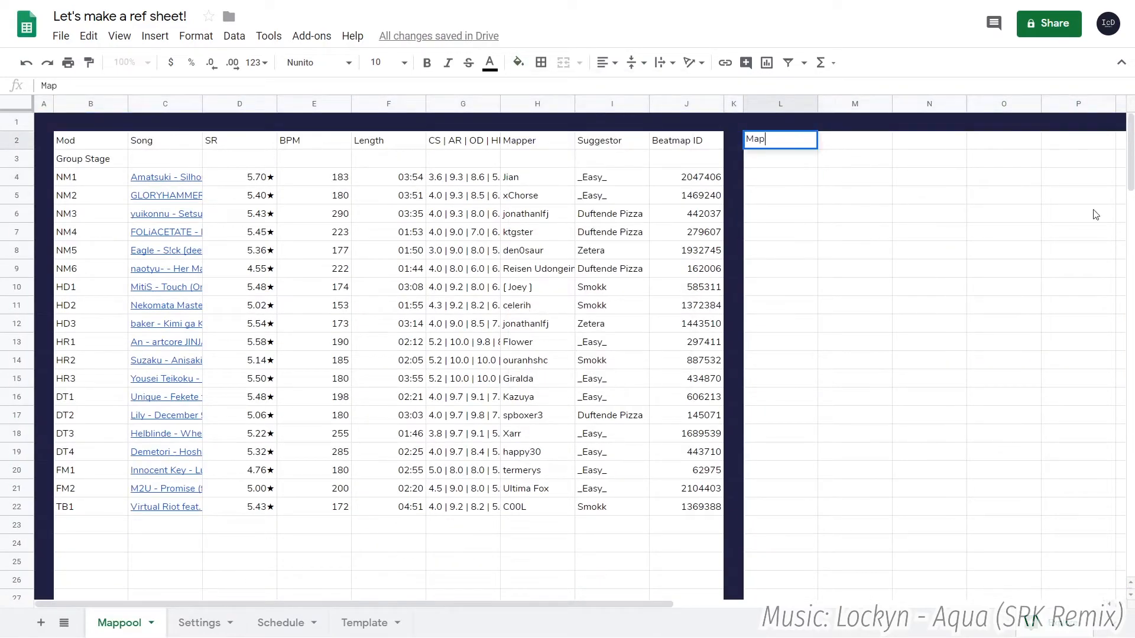
{"action": "key", "text": "Tab"}
{"action": "type", "text": "!mp map"}
{"action": "key", "text": "Tab"}
{"action": "type", "text": "!mp mods"}
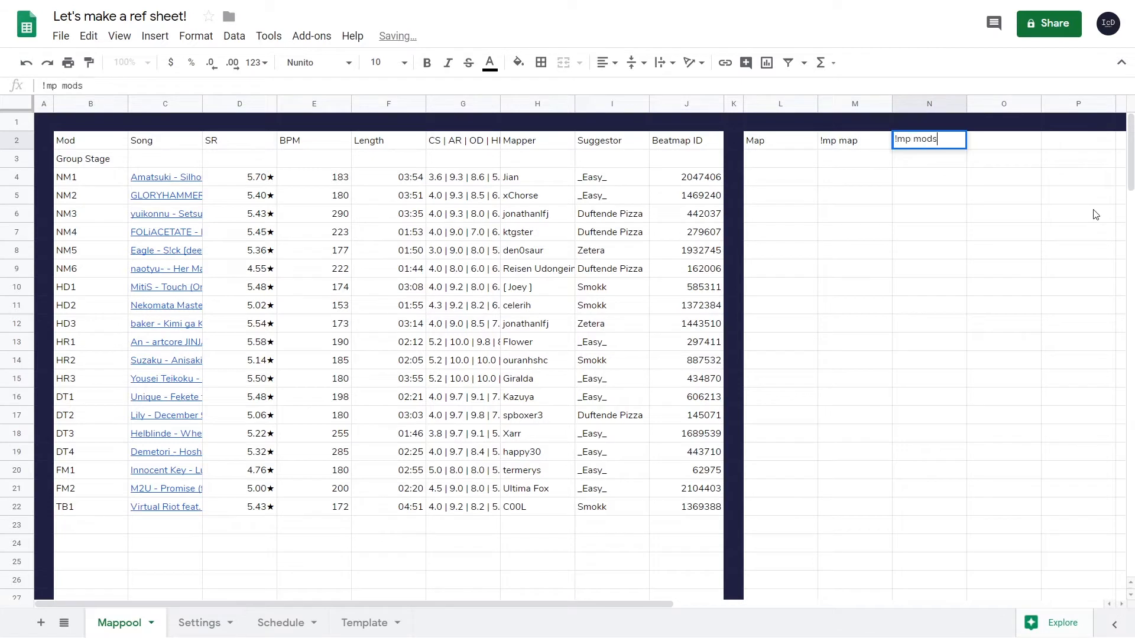
{"action": "key", "text": "Return"}
Enter the array formula =ArrayFormula(IF(C3="","",B4:B&": "&C4:C)) in L3 under Map
{"action": "type", "text": "="}
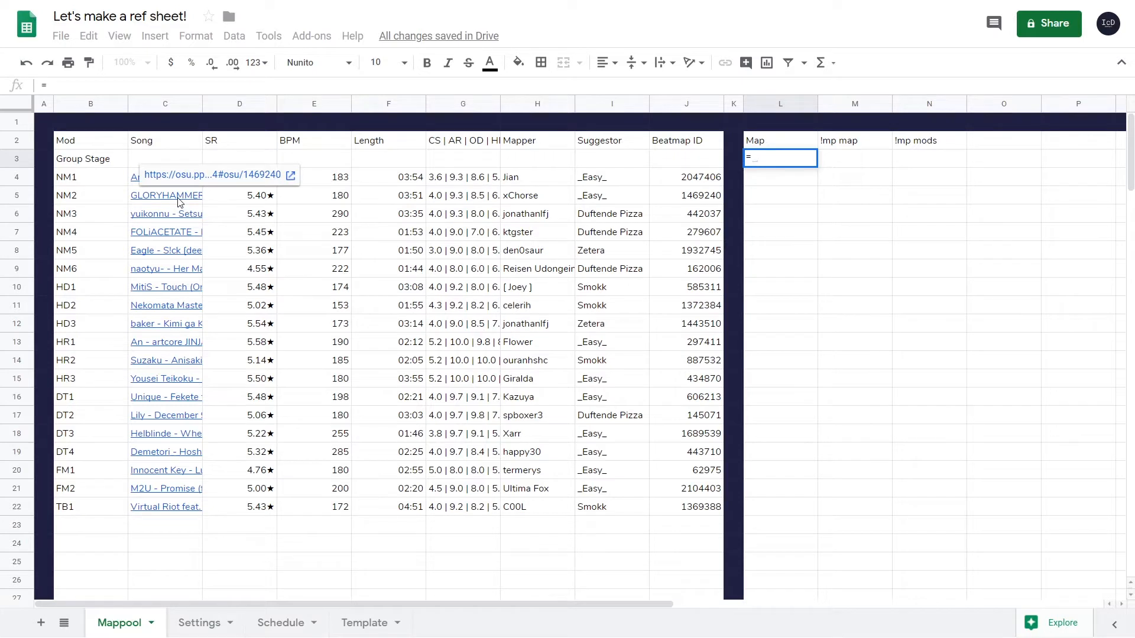
{"action": "type", "text": "IF("}
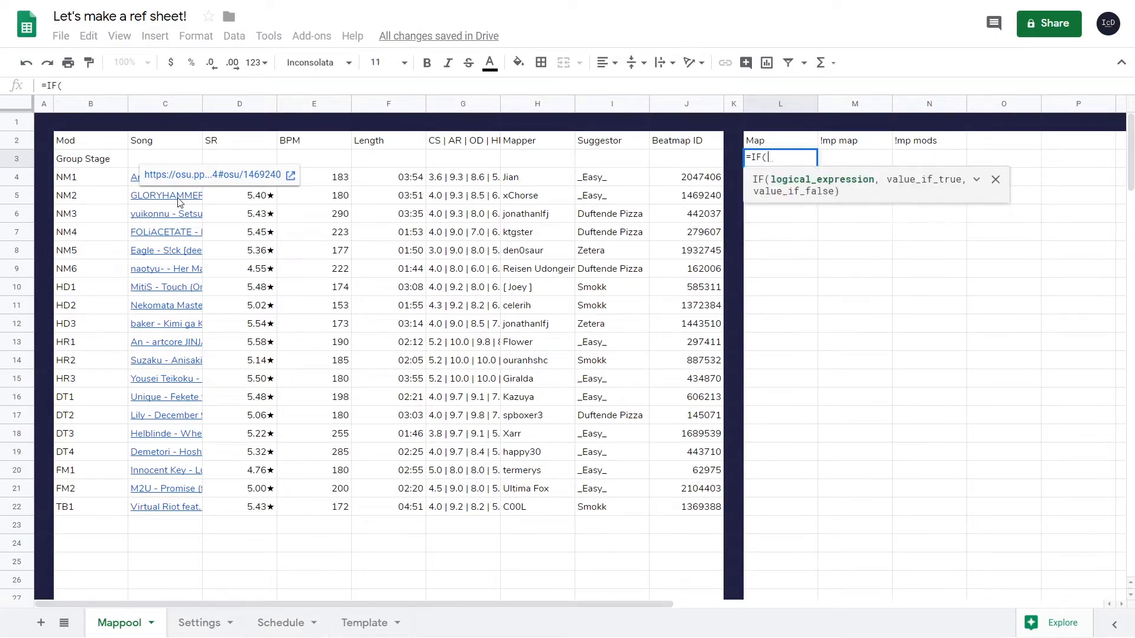
{"action": "left_click", "coordinate": [142, 161]}
{"action": "type", "text": "=\"\",\"\","}
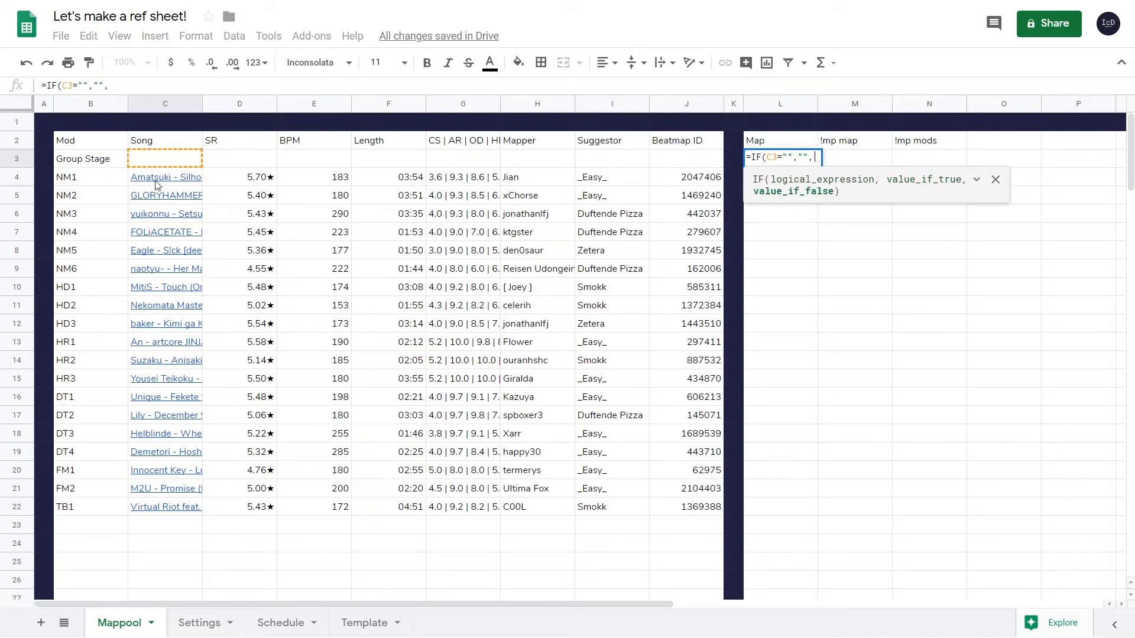
{"action": "left_click", "coordinate": [90, 183]}
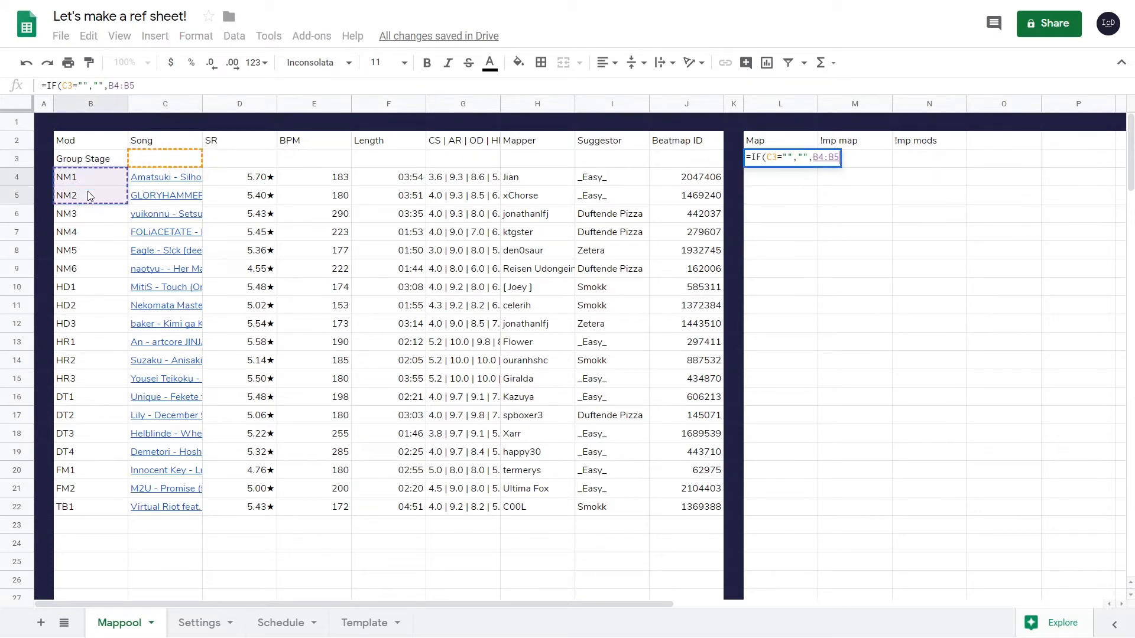
{"action": "type", "text": ":B&"}
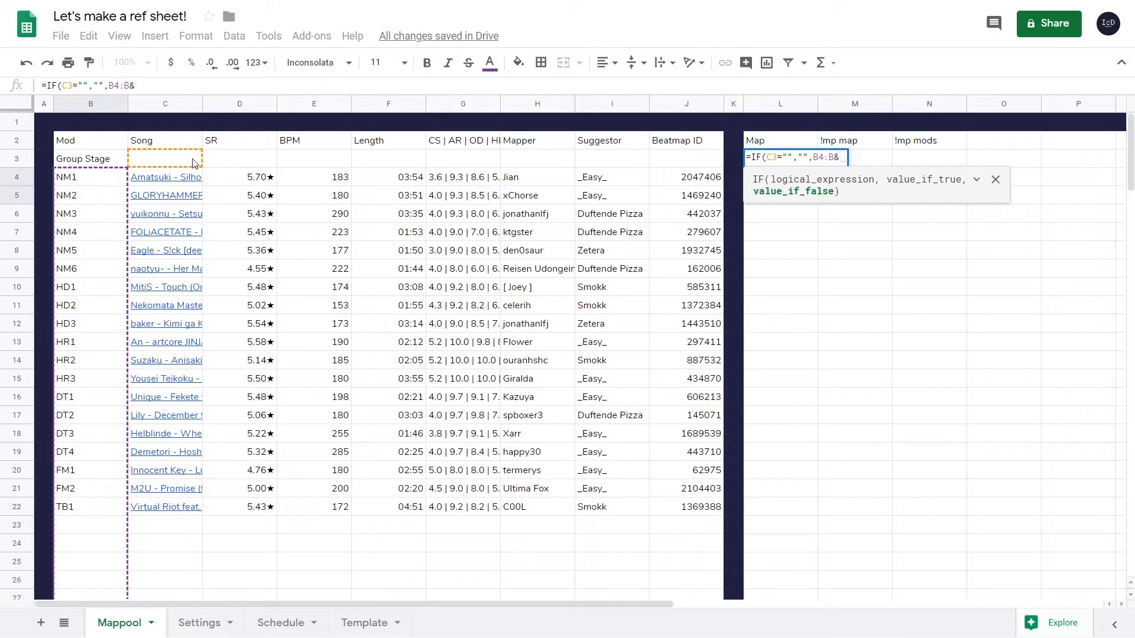
{"action": "type", "text": "\": \"&"}
{"action": "left_click", "coordinate": [175, 183]}
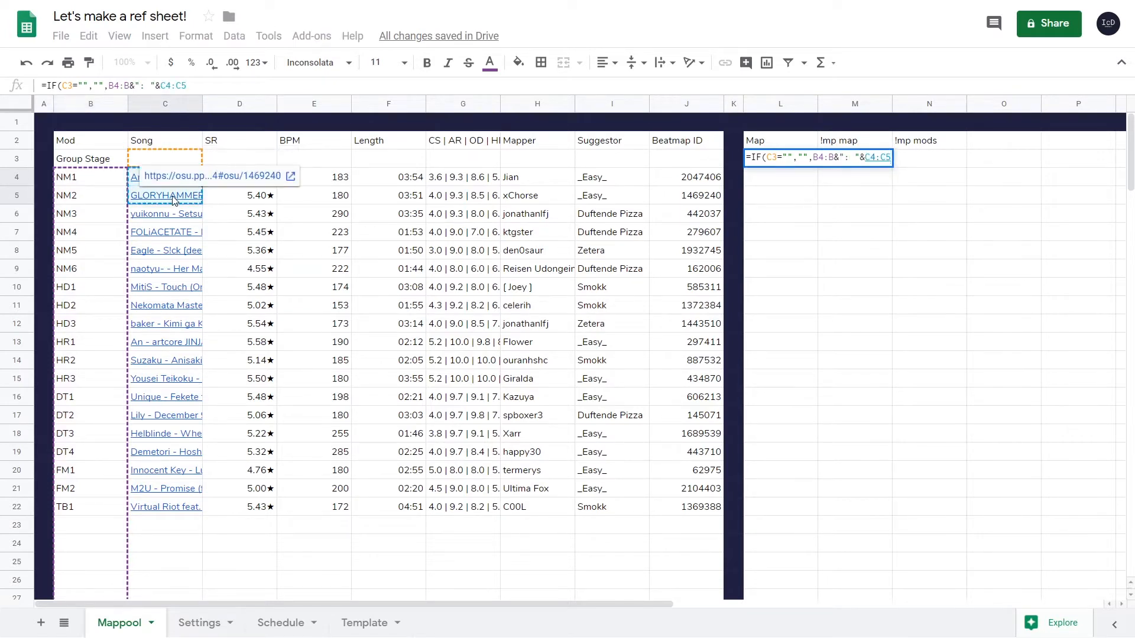
{"action": "type", "text": ":C"}
{"action": "key", "text": "ctrl+shift+Return"}
{"action": "key", "text": "Return"}
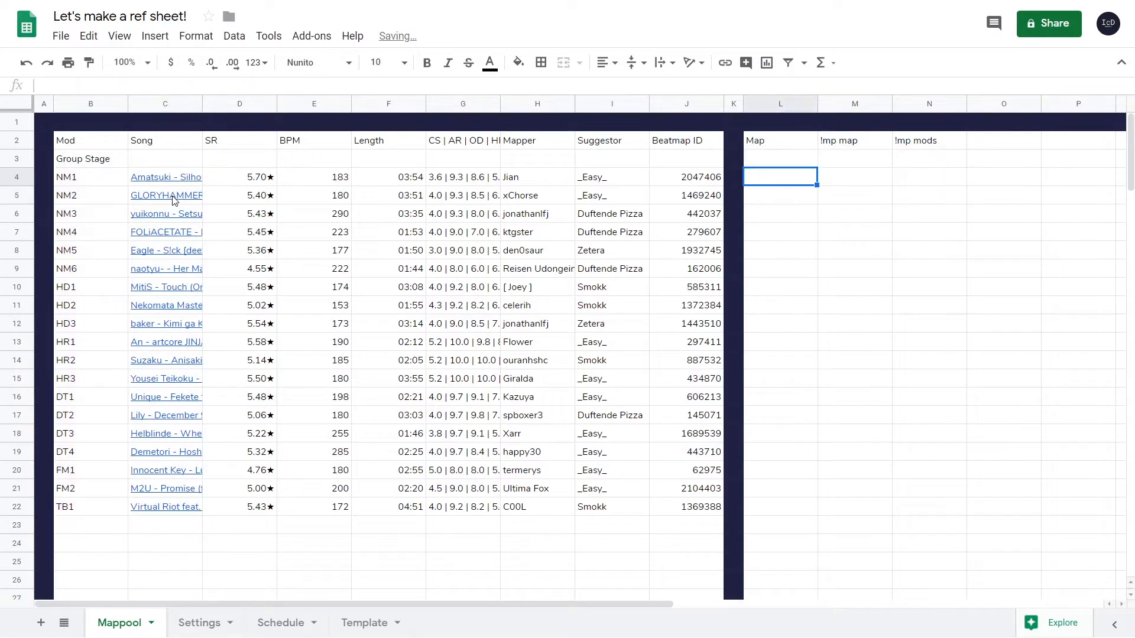
Correct the ranges in L3 so the formula reads =ArrayFormula(IF(C3:C="","",B3:B&": "&C3:C))
{"action": "key", "text": "Up"}
{"action": "left_click", "coordinate": [237, 86]}
{"action": "key", "text": "BackSpace"}
{"action": "type", "text": "3"}
{"action": "left_click", "coordinate": [190, 86]}
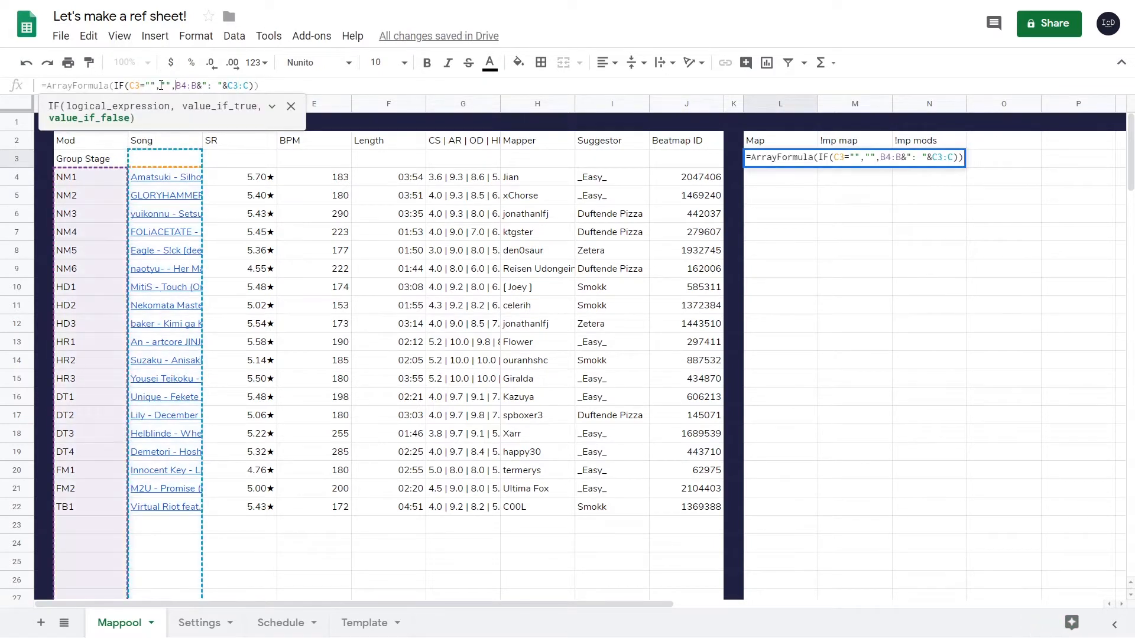
{"action": "key", "text": "BackSpace"}
{"action": "type", "text": "3"}
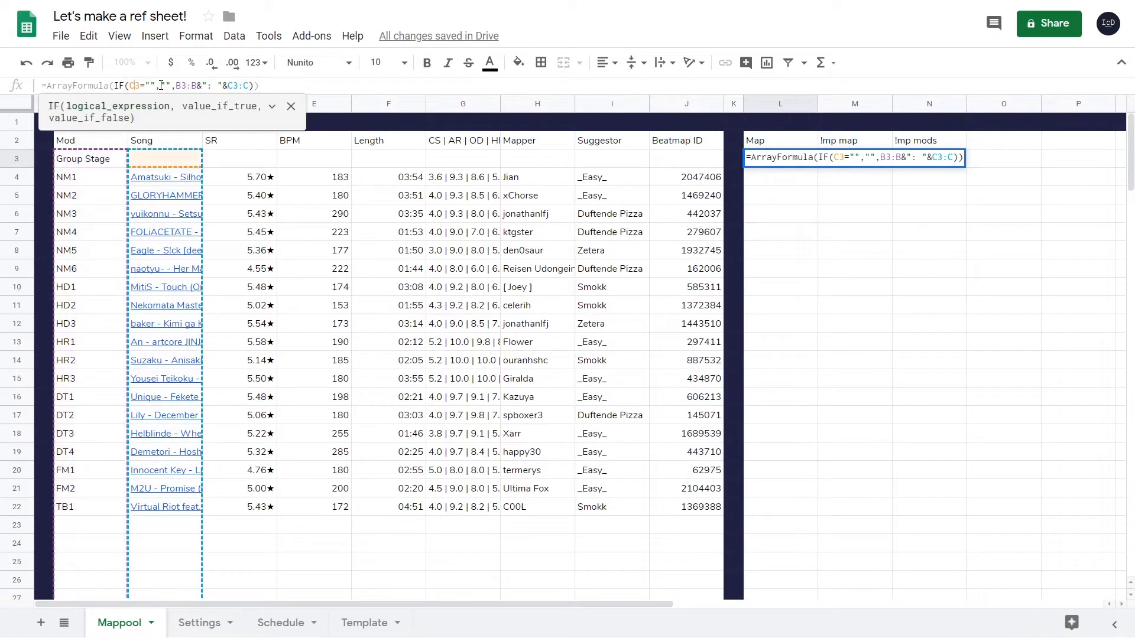
{"action": "type", "text": ":C"}
{"action": "key", "text": "Return"}
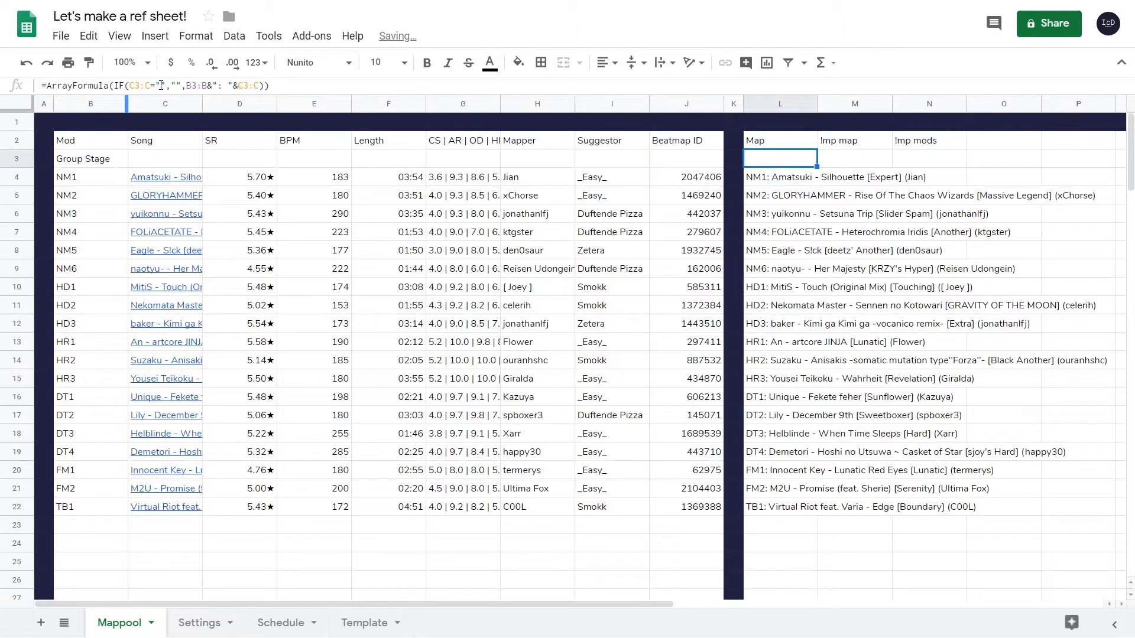
Write the formula ="!mp map "&J3:J in M3 to join the command with the beatmap IDs
{"action": "left_click", "coordinate": [773, 181]}
{"action": "left_click", "coordinate": [830, 158]}
{"action": "left_click", "coordinate": [834, 84]}
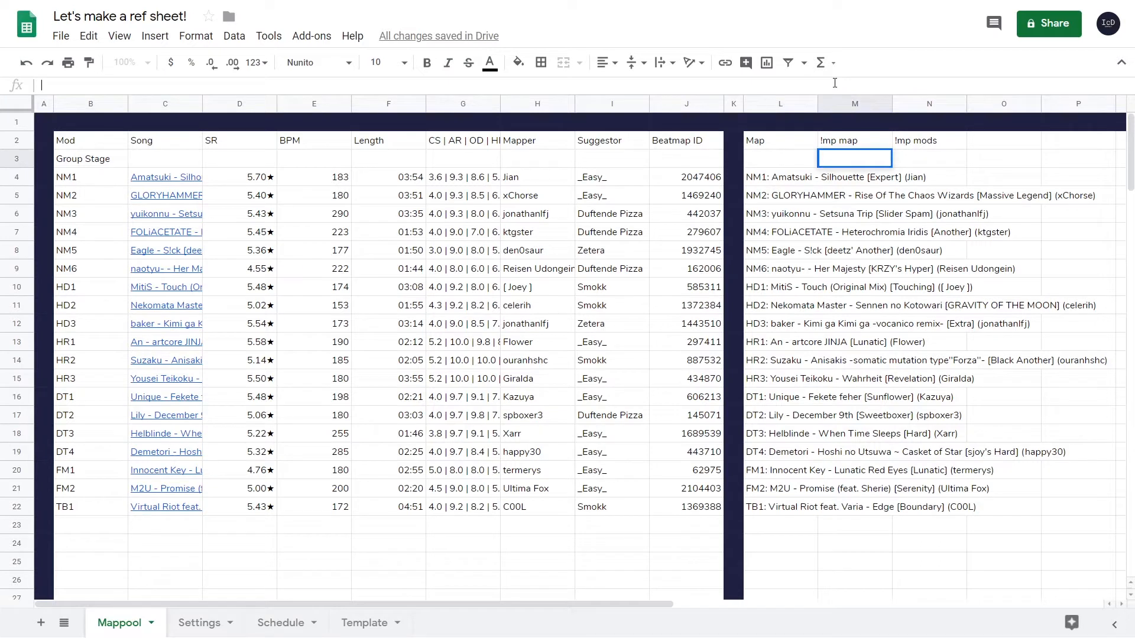
{"action": "type", "text": "=\"!mp map \"&"}
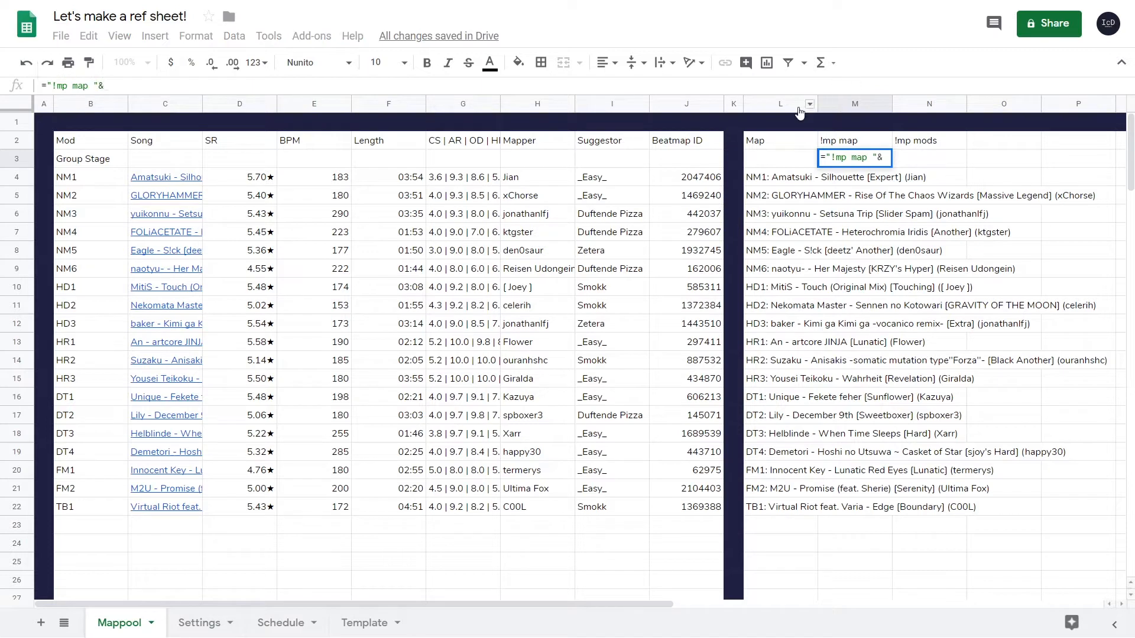
{"action": "left_click_drag", "start_coordinate": [703, 166], "coordinate": [700, 184]}
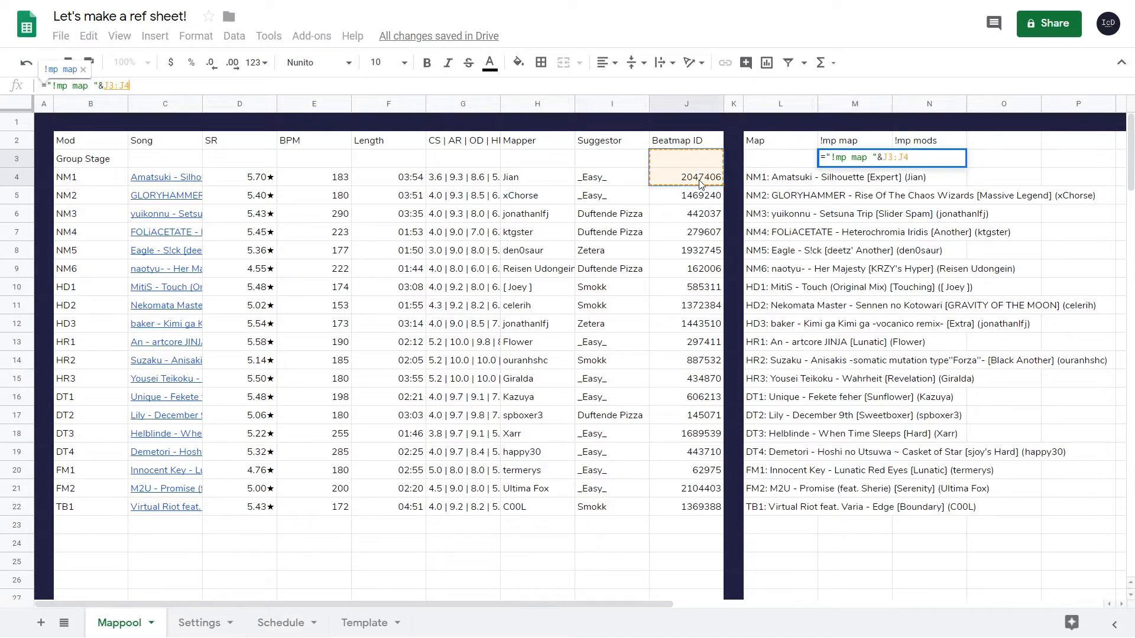
{"action": "key", "text": "BackSpace"}
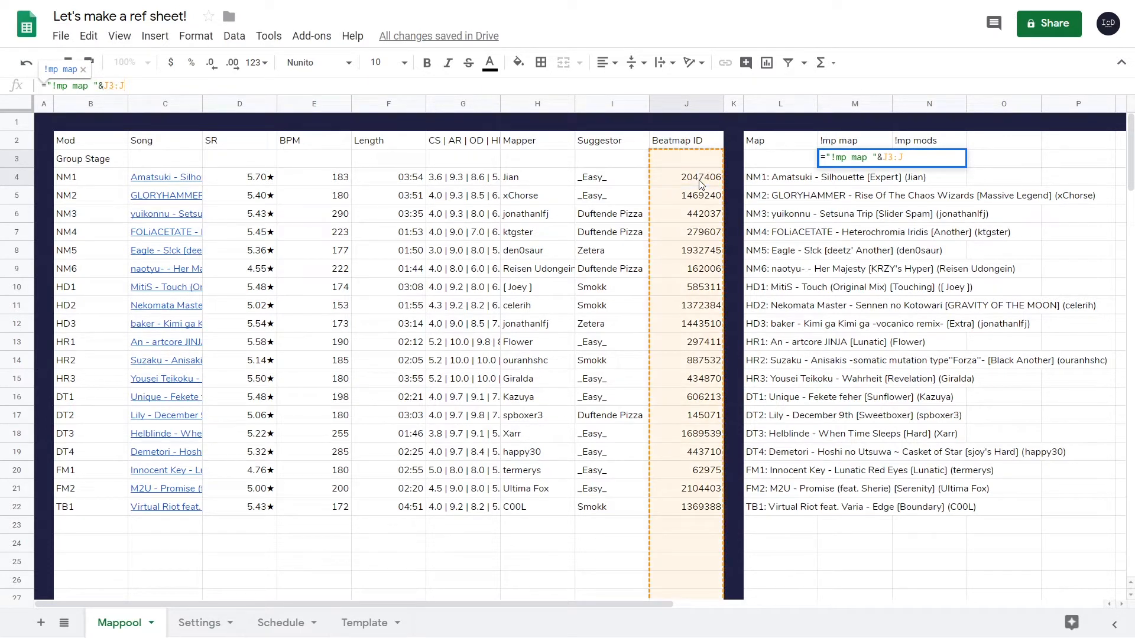
Wrap the M3 formula as =ArrayFormula(IF(J3:J="","","!mp map "&J3:J)) so rows without a beatmap ID stay blank
{"action": "key", "text": "shift+Left"}
{"action": "key", "text": "shift+Left"}
{"action": "key", "text": "Home"}
{"action": "type", "text": "IF("}
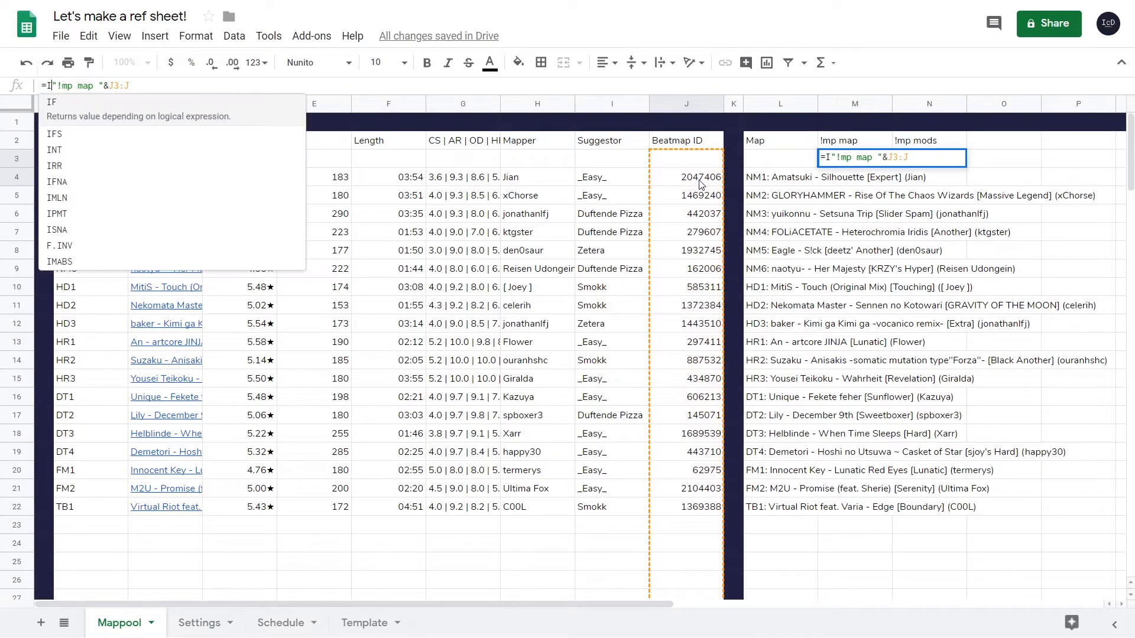
{"action": "type", "text": "J3:J"}
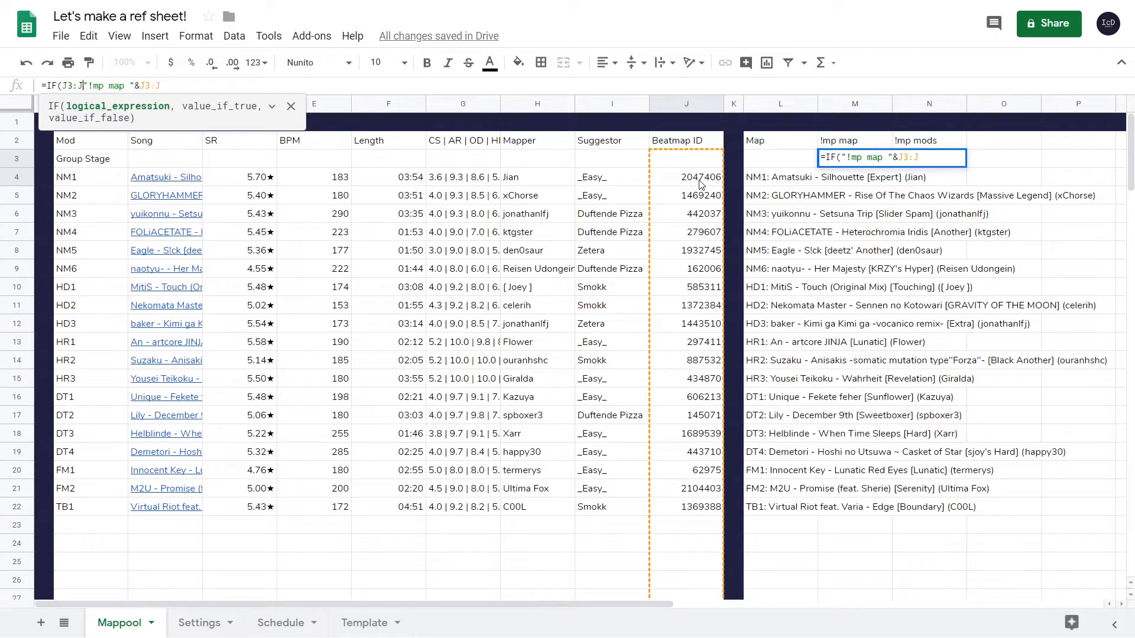
{"action": "type", "text": "=\"\",\"\","}
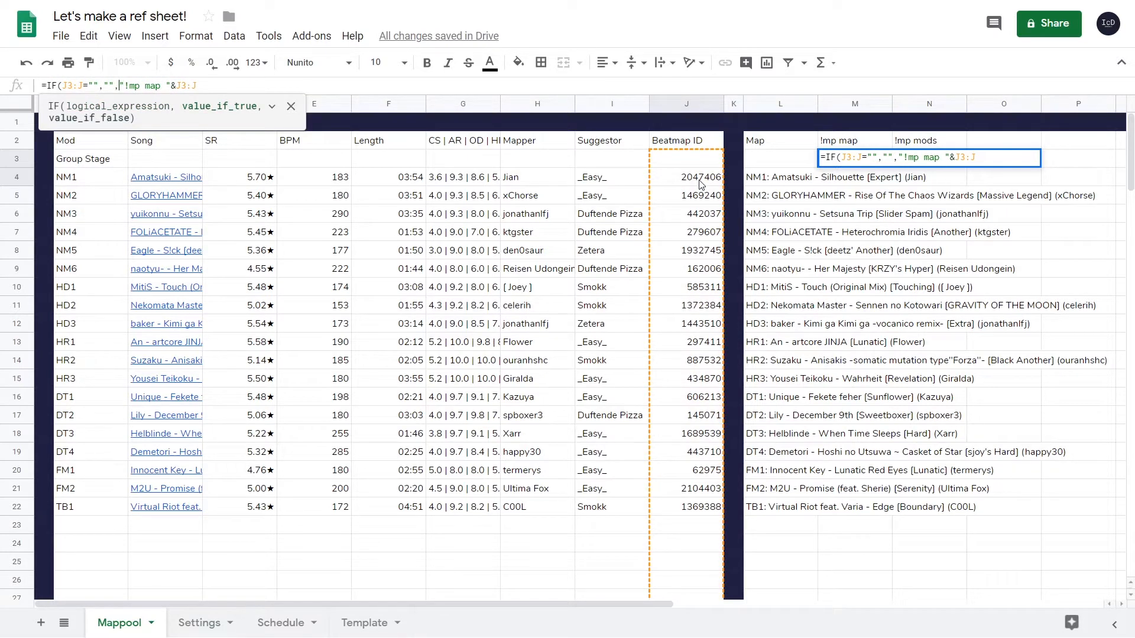
{"action": "key", "text": "ctrl+shift+Return"}
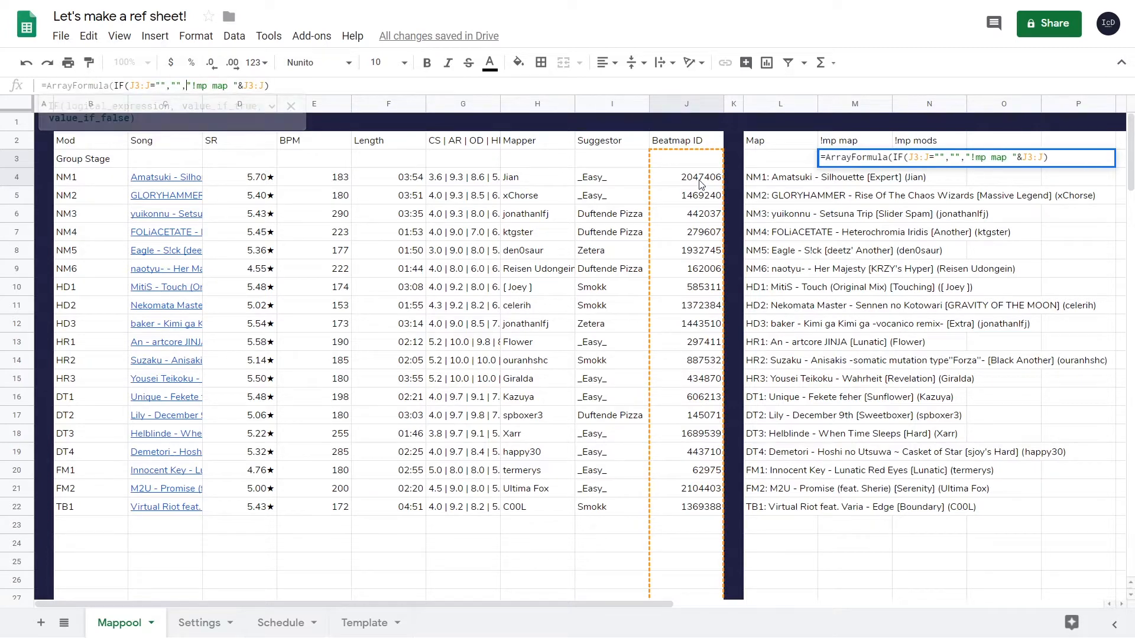
{"action": "key", "text": "Return"}
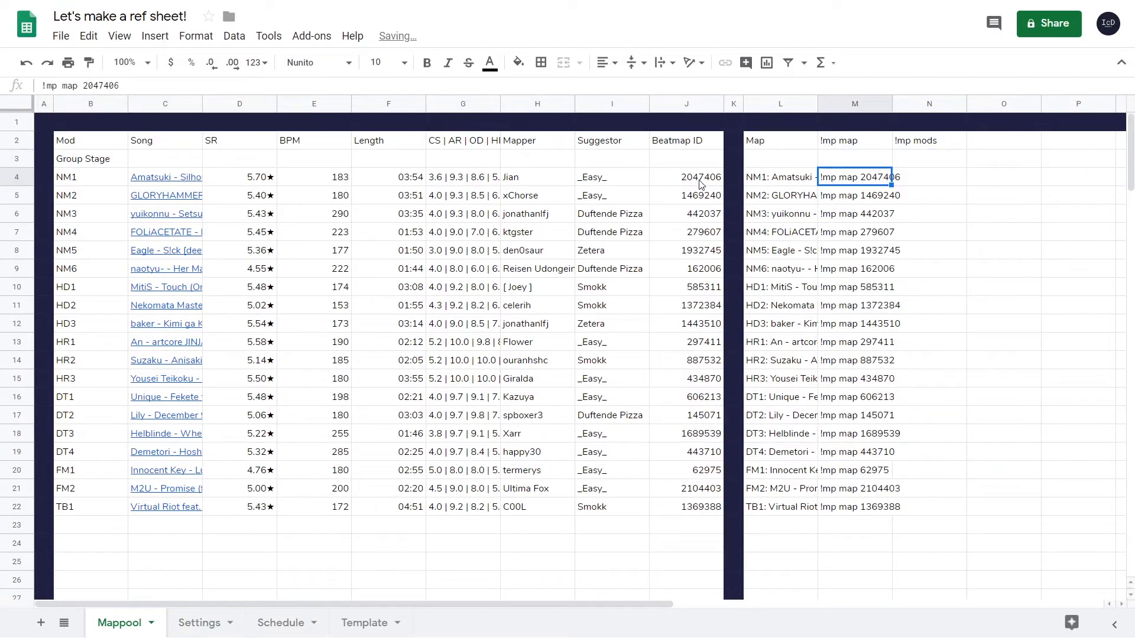
Enter a reference to the !mp mods header cell N2 in N3
{"action": "key", "text": "Up"}
{"action": "key", "text": "Right"}
{"action": "type", "text": "="}
{"action": "left_click", "coordinate": [908, 145]}
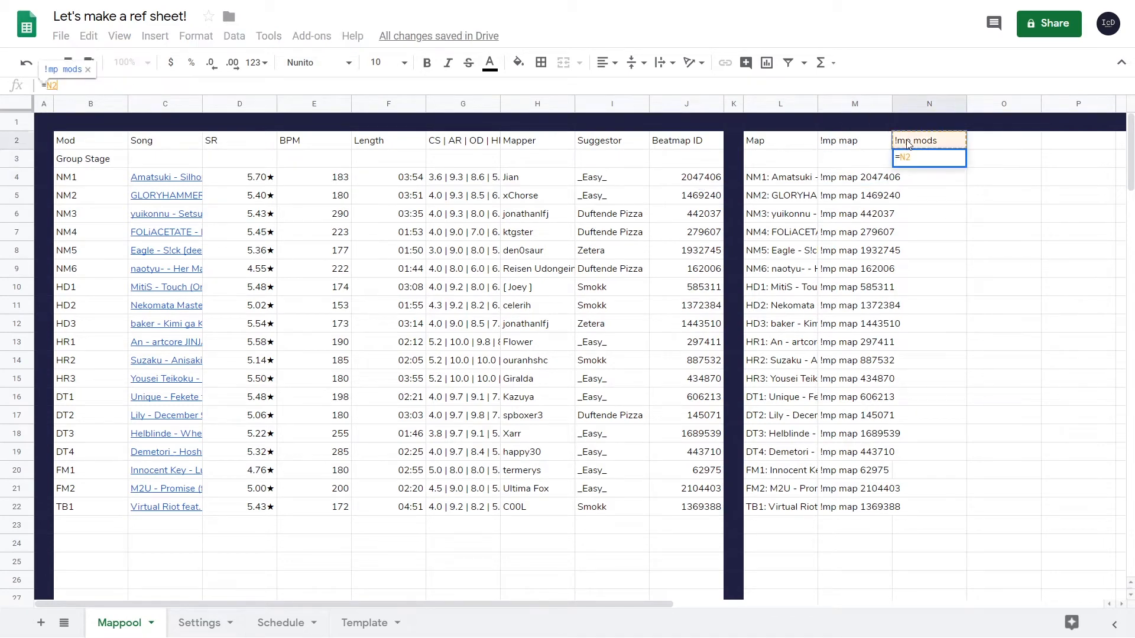
{"action": "key", "text": "Return"}
Replace the literal "!mp map " text in the M3 formula with a reference to header cell M2
{"action": "left_click", "coordinate": [862, 177]}
{"action": "left_click", "coordinate": [862, 159]}
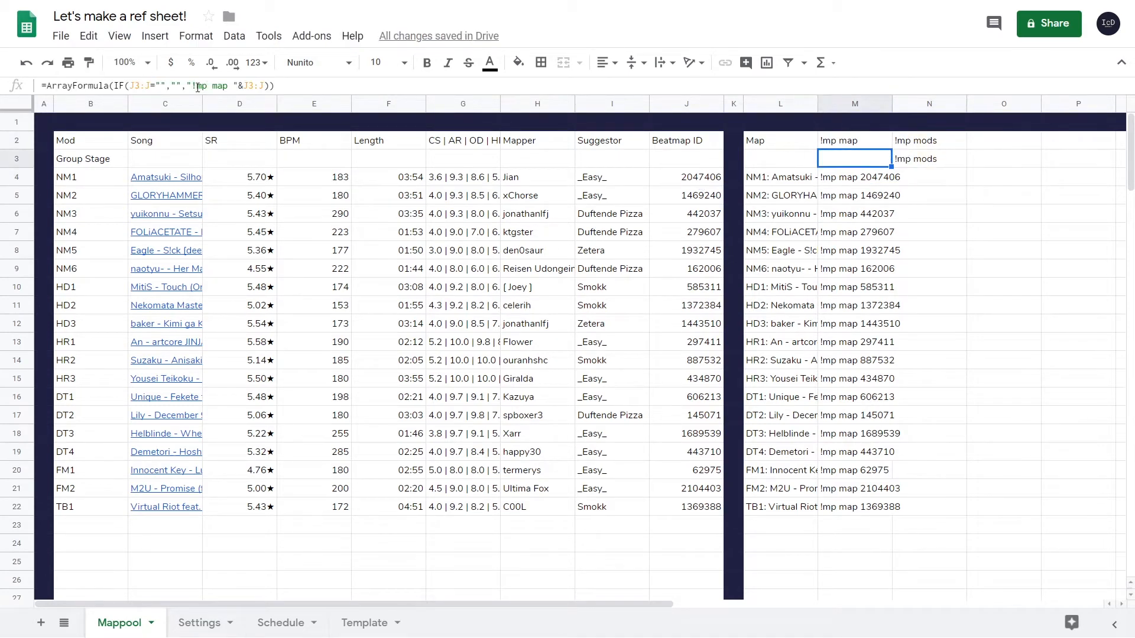
{"action": "left_click_drag", "start_coordinate": [238, 85], "coordinate": [191, 89]}
{"action": "left_click", "coordinate": [854, 142]}
{"action": "key", "text": "Return"}
{"action": "left_click", "coordinate": [854, 158]}
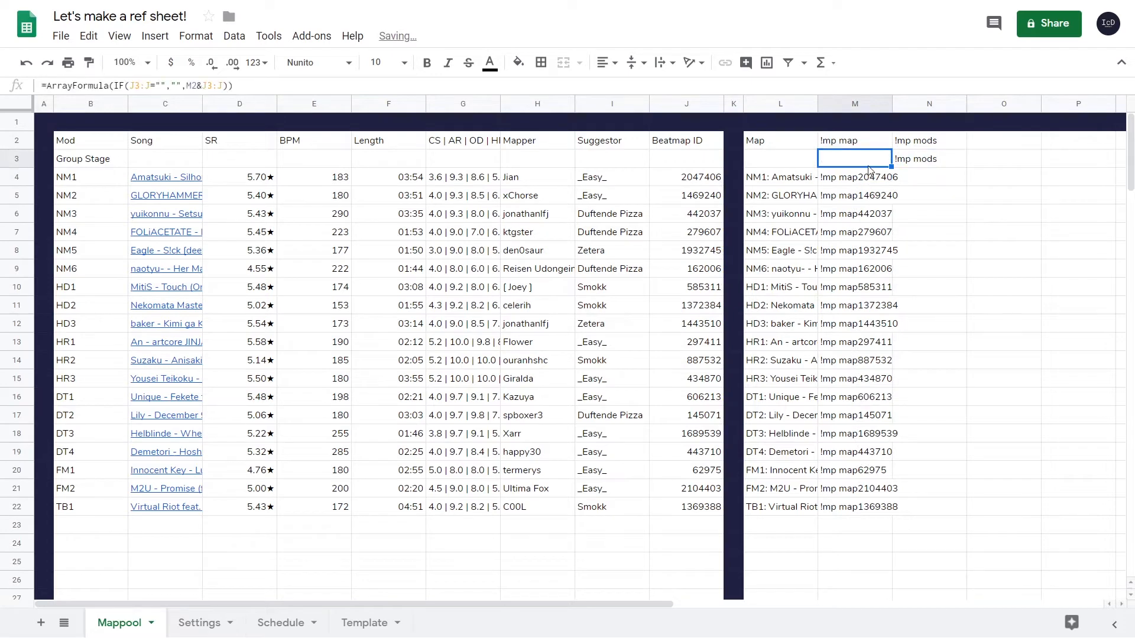
Add space separators to the M3 formula around the beatmap ID and append the referenced value from the Settings sheet
{"action": "left_click", "coordinate": [197, 87]}
{"action": "type", "text": "&\" \""}
{"action": "key", "text": "Right"}
{"action": "key", "text": "Right"}
{"action": "key", "text": "Right"}
{"action": "key", "text": "Right"}
{"action": "key", "text": "Right"}
{"action": "type", "text": "&\" \"&"}
{"action": "left_click", "coordinate": [199, 623]}
{"action": "left_click", "coordinate": [212, 137]}
{"action": "key", "text": "Return"}
Delete all columns from P to the end of the sheet
{"action": "right_click", "coordinate": [1023, 105]}
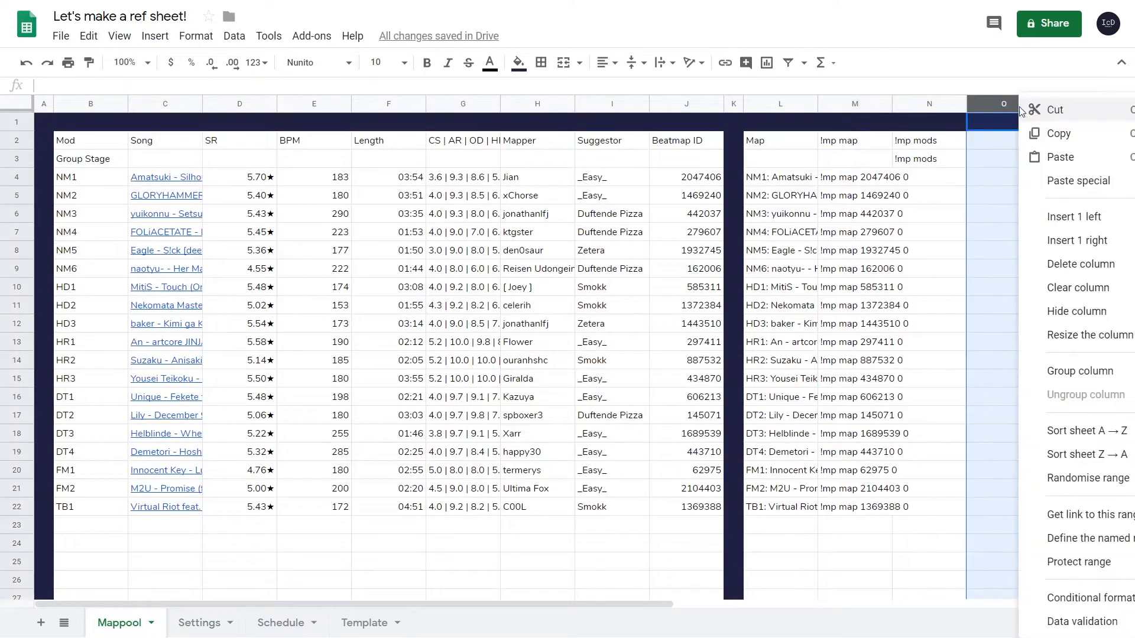
{"action": "left_click", "coordinate": [1083, 104]}
{"action": "key", "text": "ctrl+shift+Right"}
{"action": "right_click", "coordinate": [1047, 104]}
{"action": "left_click", "coordinate": [1095, 218]}
Copy column K's formatting onto column O and widen columns L to N equally
{"action": "left_click", "coordinate": [732, 105]}
{"action": "left_click", "coordinate": [90, 62]}
{"action": "left_click", "coordinate": [1009, 105]}
{"action": "left_click_drag", "start_coordinate": [926, 106], "coordinate": [809, 107]}
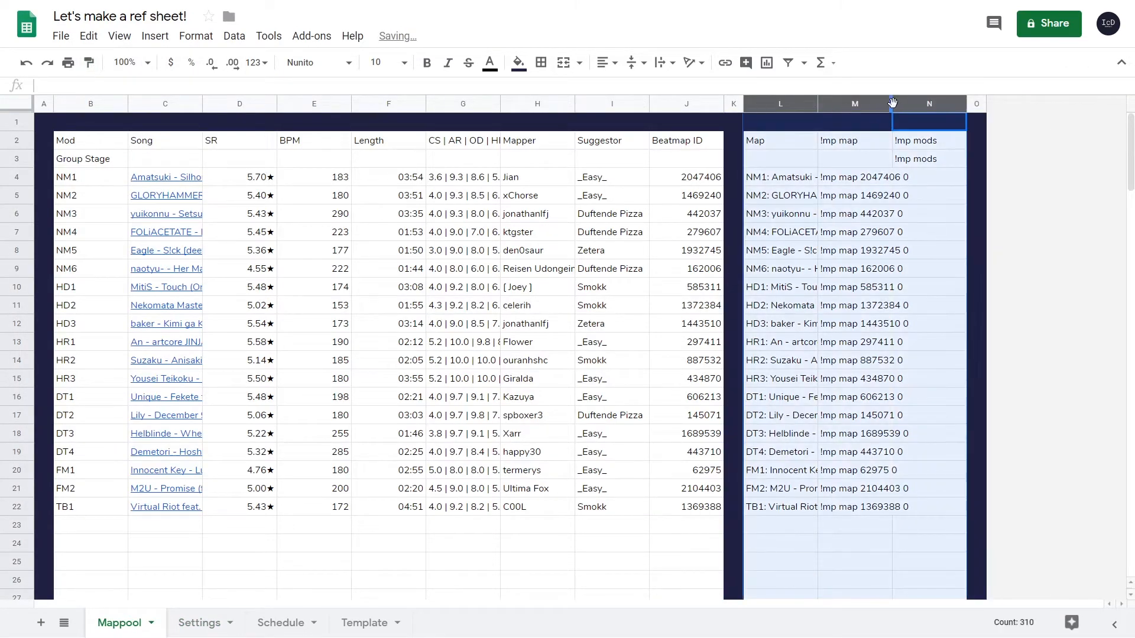
{"action": "left_click_drag", "start_coordinate": [891, 105], "coordinate": [922, 104]}
Replace the formula in N3 with an IF that returns blank where C3:C is empty and otherwise B3:B
{"action": "left_click", "coordinate": [990, 159]}
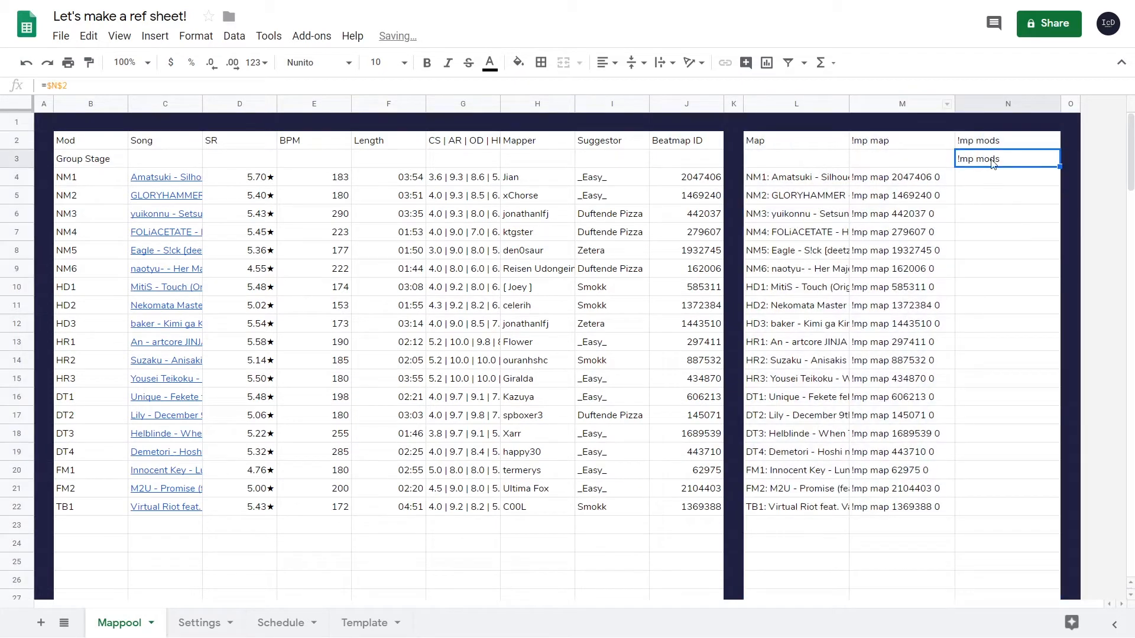
{"action": "left_click_drag", "start_coordinate": [70, 87], "coordinate": [48, 87]}
{"action": "type", "text": "IF("}
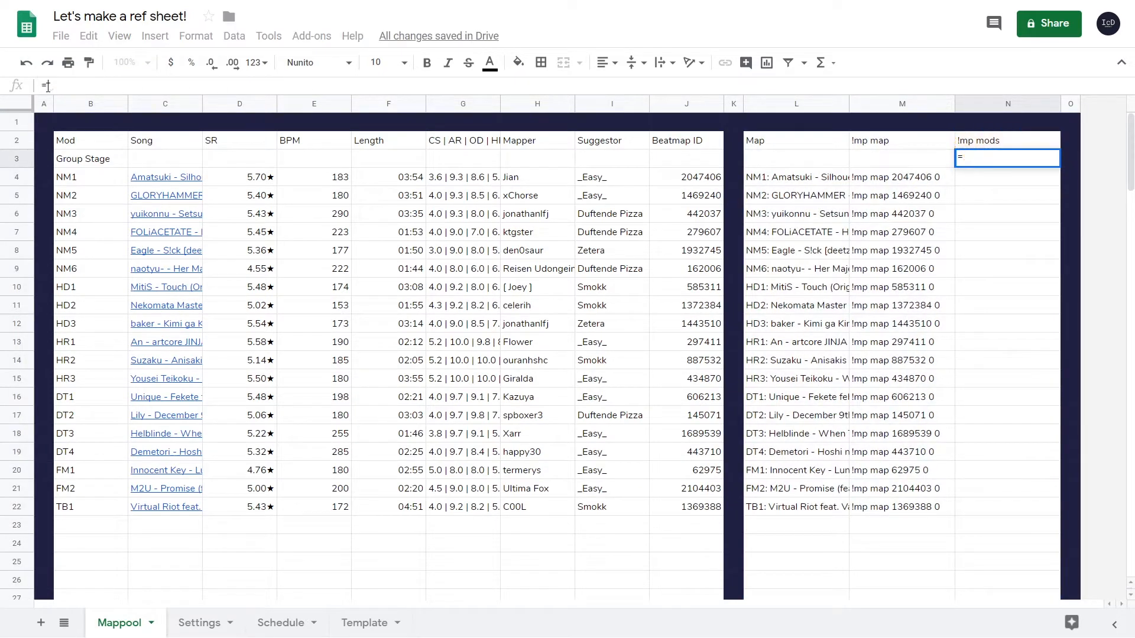
{"action": "left_click_drag", "start_coordinate": [168, 158], "coordinate": [171, 184]}
{"action": "key", "text": "BackSpace"}
{"action": "type", "text": "=\"\",\"\","}
{"action": "left_click_drag", "start_coordinate": [95, 166], "coordinate": [88, 181]}
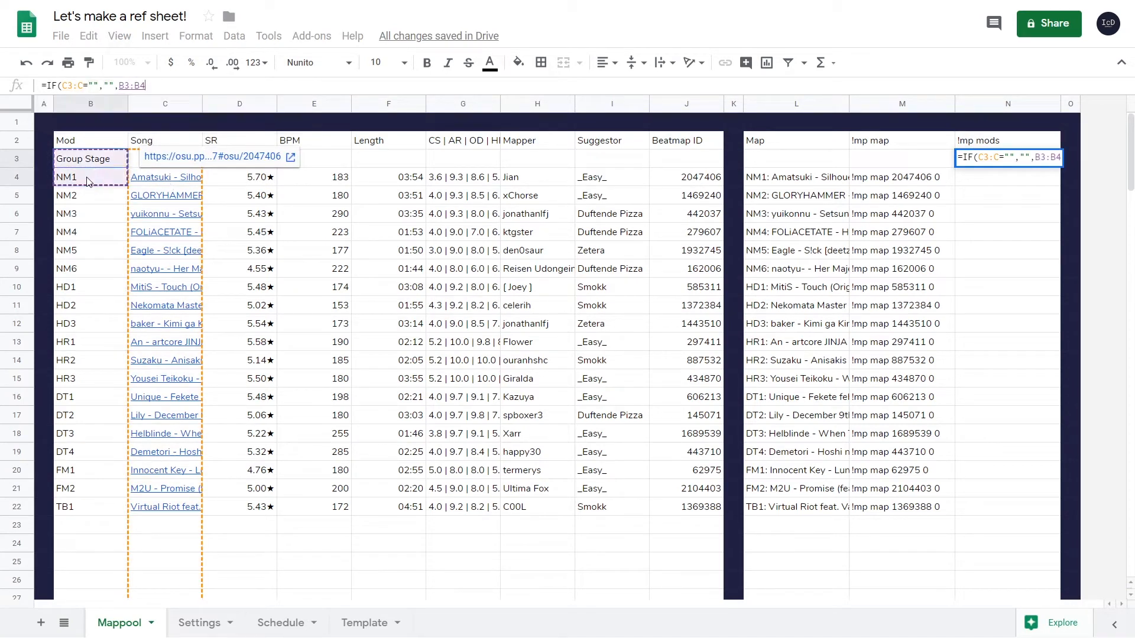
{"action": "key", "text": "BackSpace"}
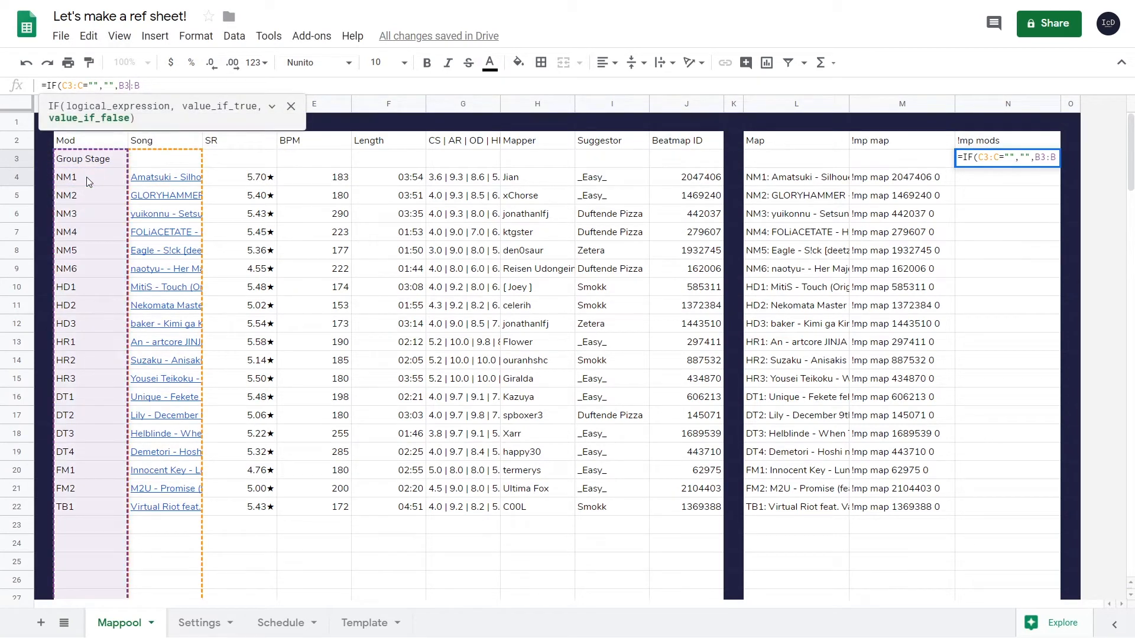
Wrap B3:B in LEFT with 2 characters so N3 reads =IF(C3:C="","",LEFT(B3:B,2))
{"action": "type", "text": "LEFT("}
{"action": "key", "text": "Right"}
{"action": "key", "text": "End"}
{"action": "type", "text": ",2"}
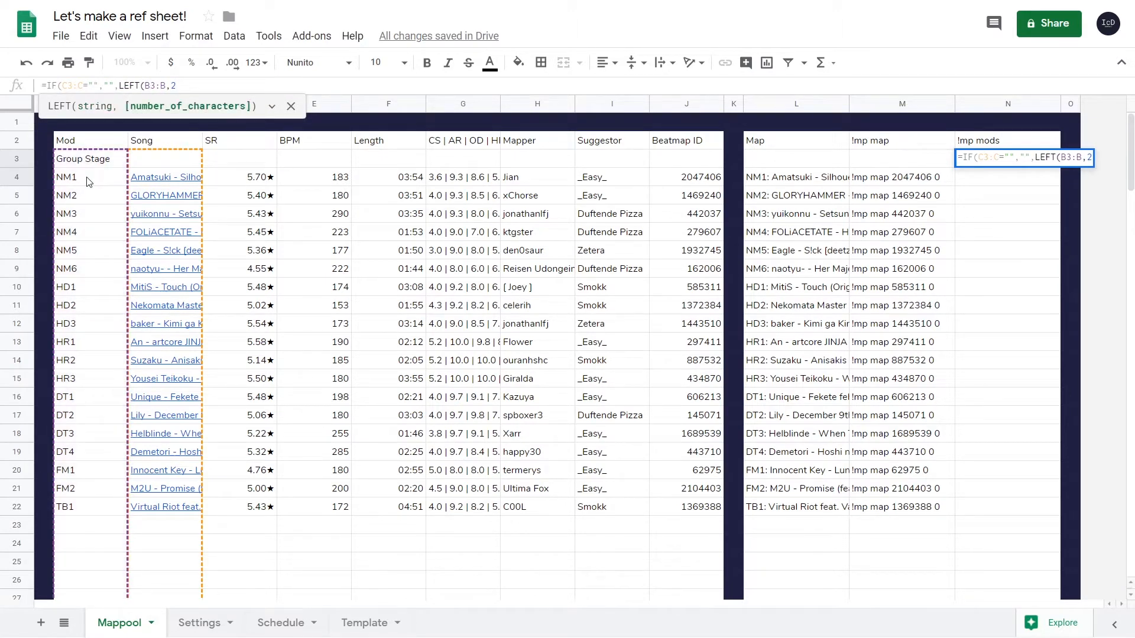
{"action": "key", "text": "Return"}
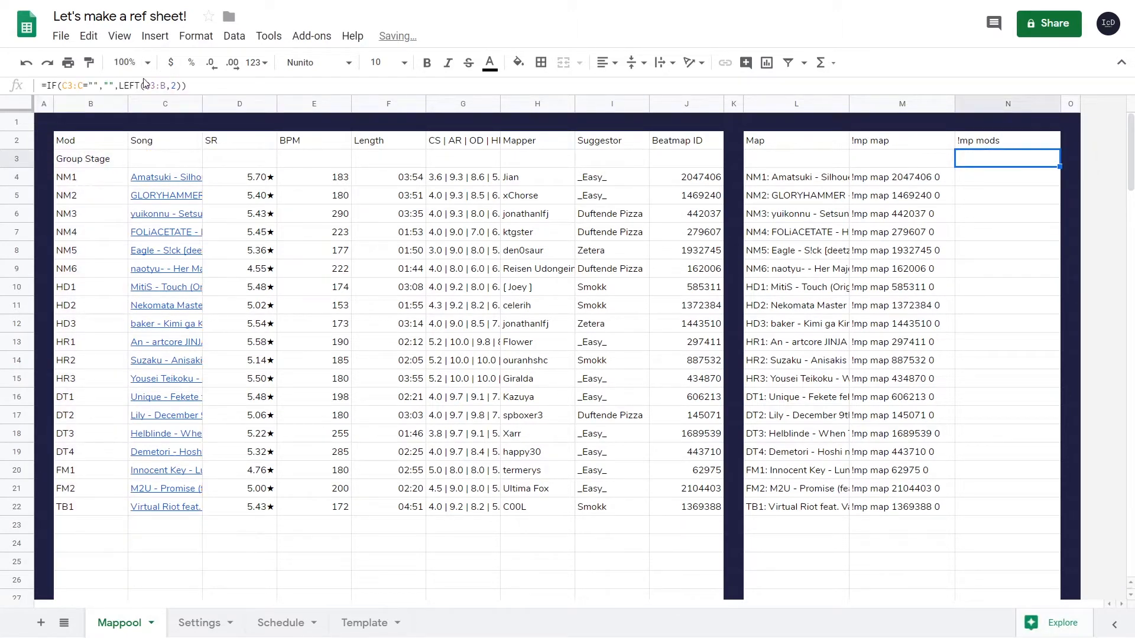
Turn the N3 formula into an ArrayFormula so it fills down the !mp mods column
{"action": "key", "text": "ctrl+shift+Return"}
{"action": "key", "text": "Return"}
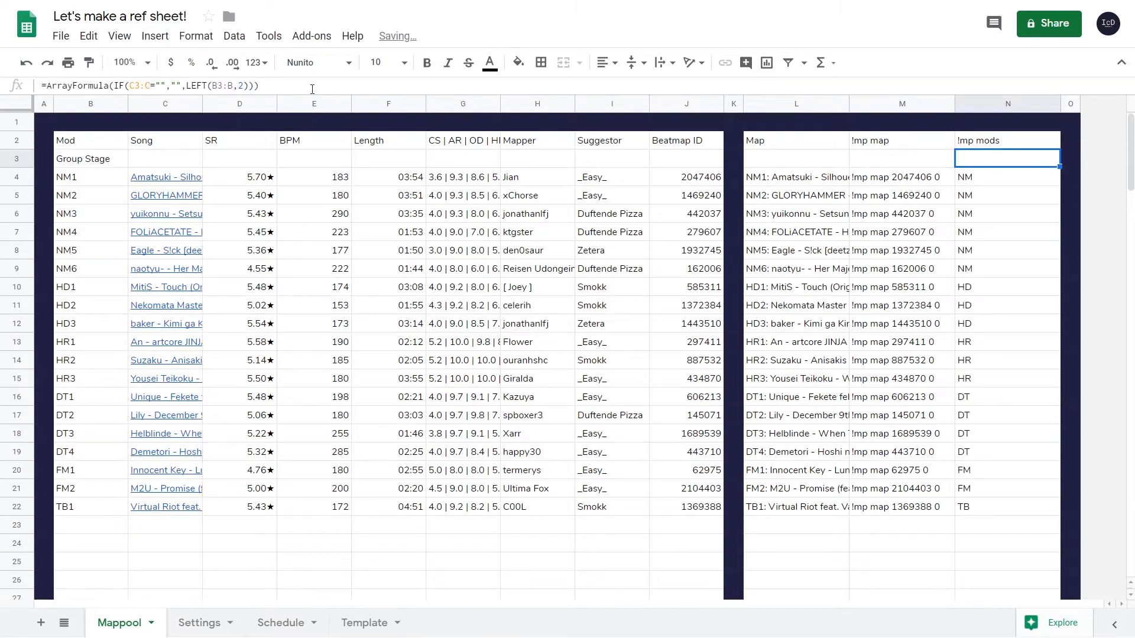
{"action": "left_click", "coordinate": [1010, 178]}
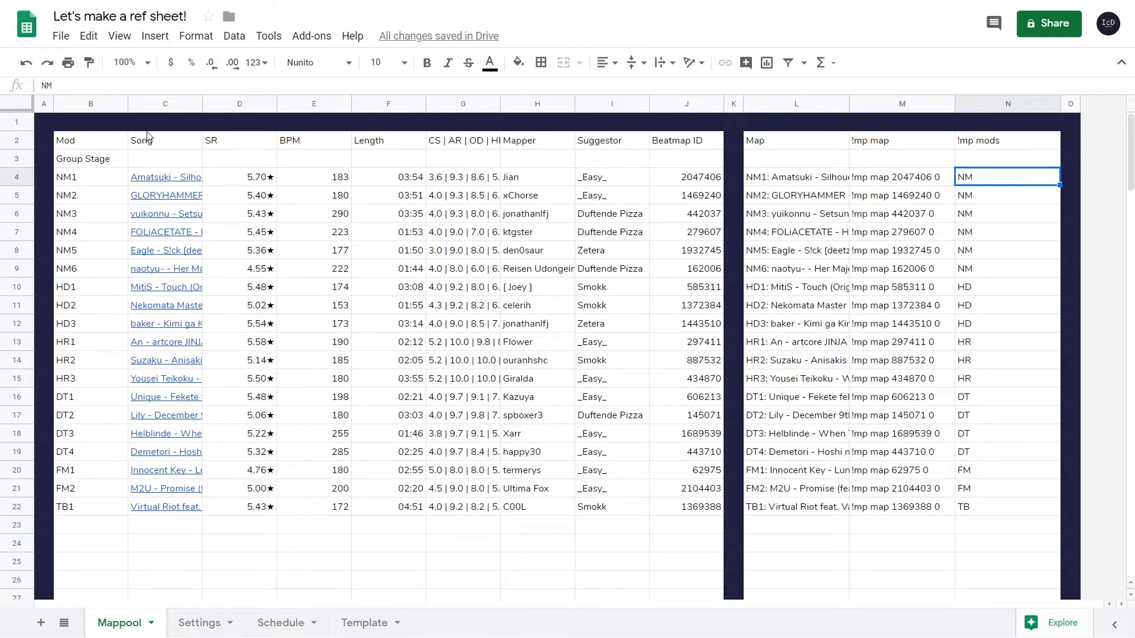
Wrap LEFT(B3:B,2) in N3 in a SWITCH that maps both "FM" and "TB" to "Freemod"
{"action": "left_click", "coordinate": [1003, 158]}
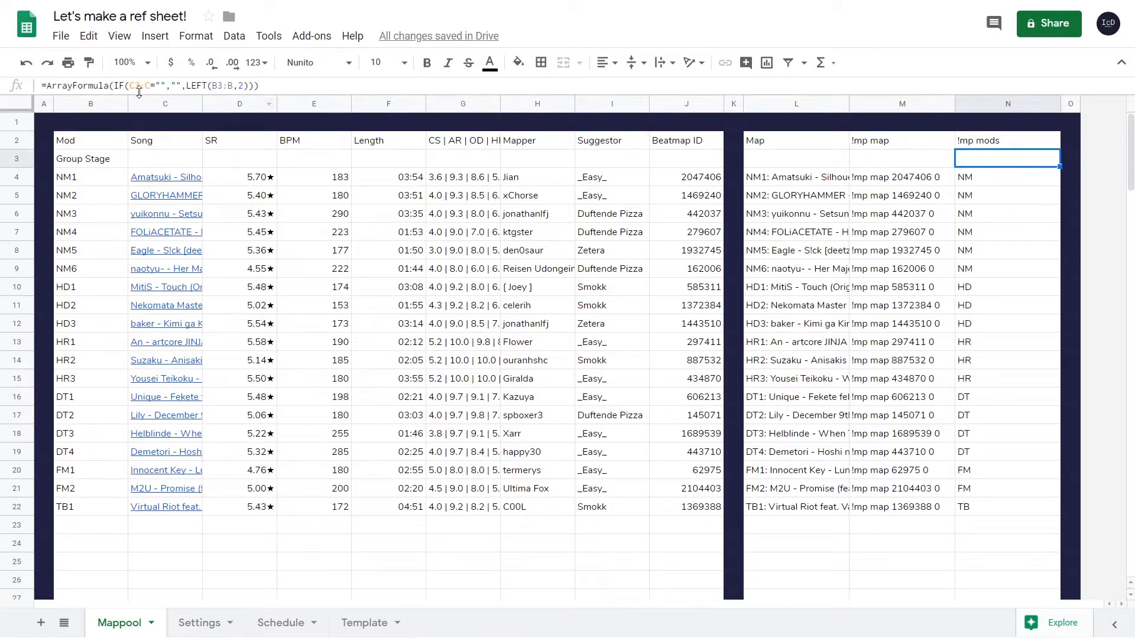
{"action": "left_click", "coordinate": [187, 85]}
{"action": "type", "text": "SWITCH("}
{"action": "key", "text": "End"}
{"action": "key", "text": "Left"}
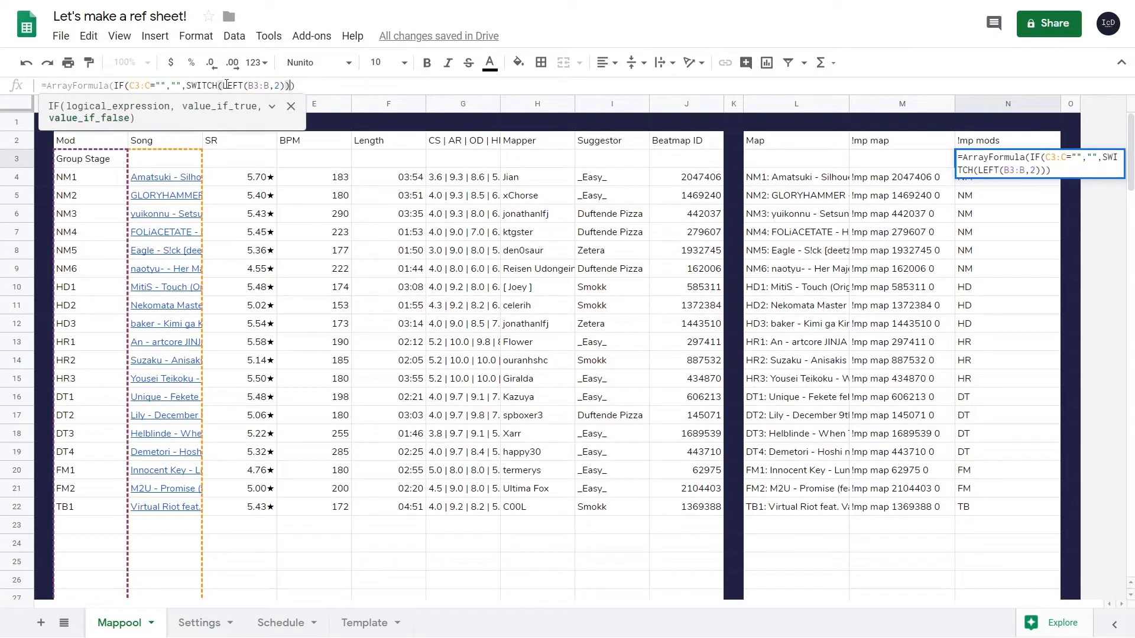
{"action": "type", "text": "),\"FM\",\"Freemod"}
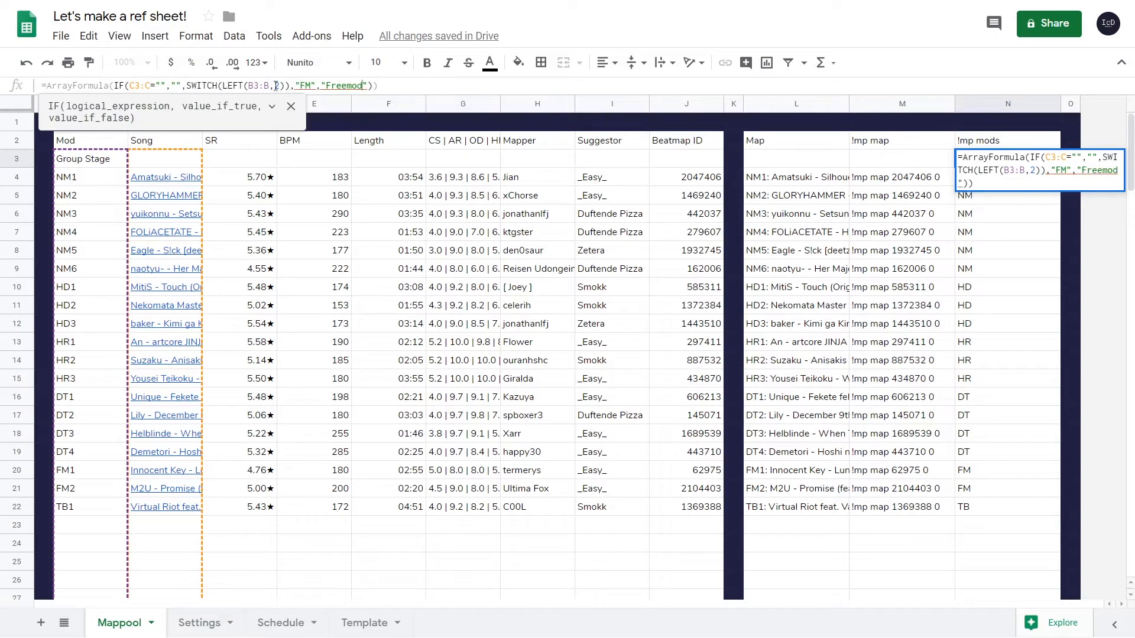
{"action": "left_click", "coordinate": [290, 86]}
{"action": "key", "text": "BackSpace"}
{"action": "left_click", "coordinate": [362, 86]}
{"action": "type", "text": ",\"TB\","}
{"action": "key", "text": "BackSpace"}
{"action": "type", "text": "\",\"Freemod\",\""}
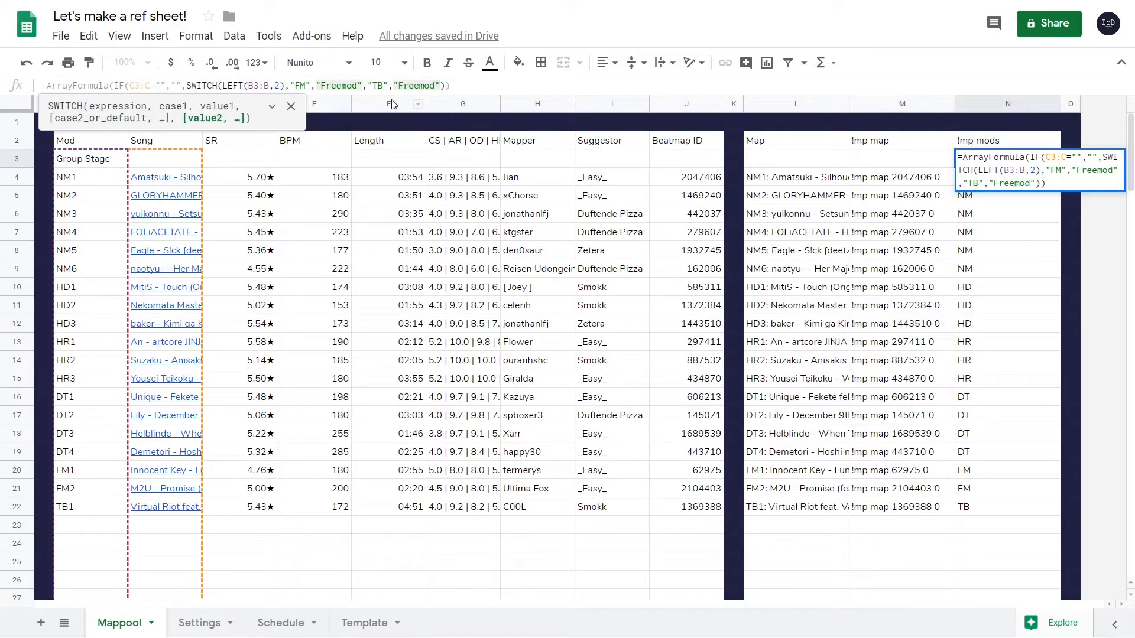
Add the case "NM","Nomod" to the SWITCH in N3, with LEFT(B3:B,2) as the default value
{"action": "type", "text": "NM\",\"Nomod\""}
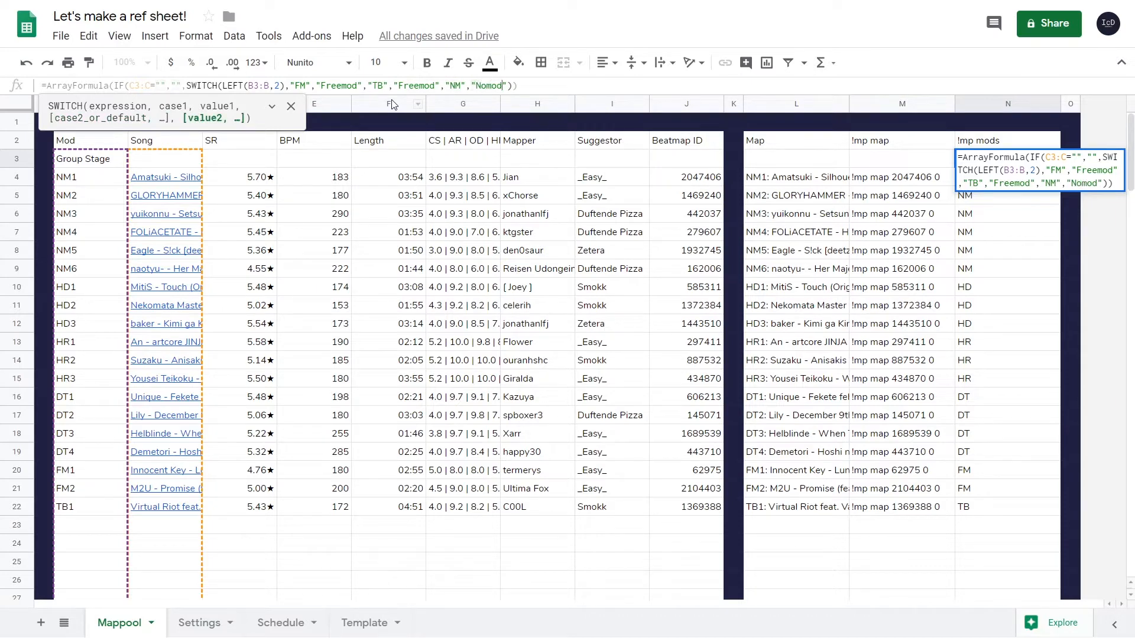
{"action": "type", "text": ",LEFT("}
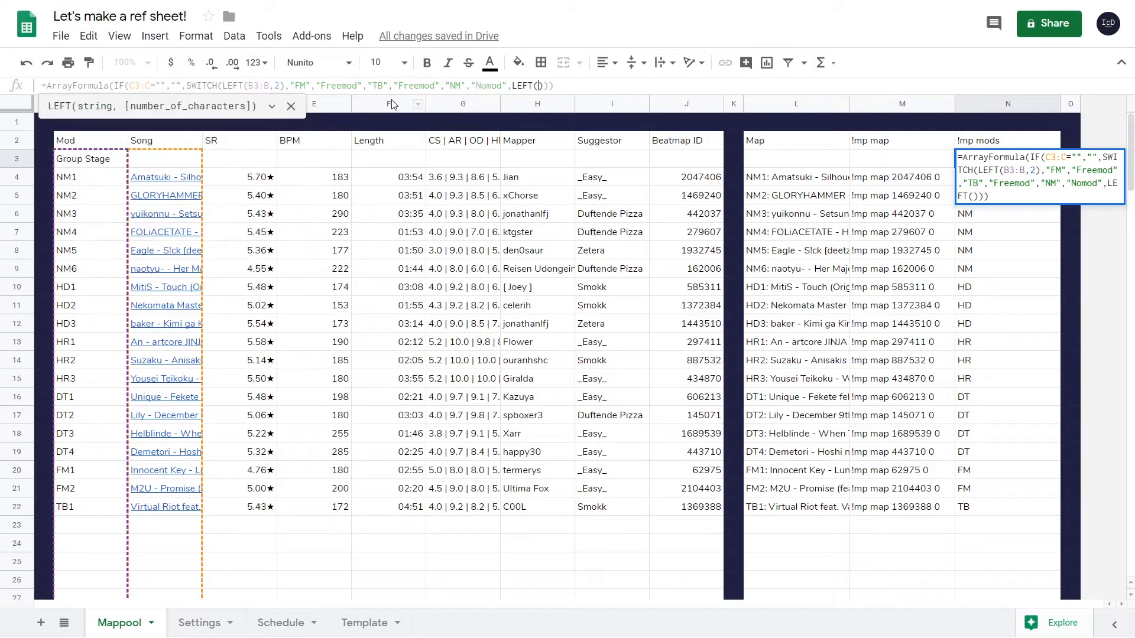
{"action": "type", "text": "B3:B,"}
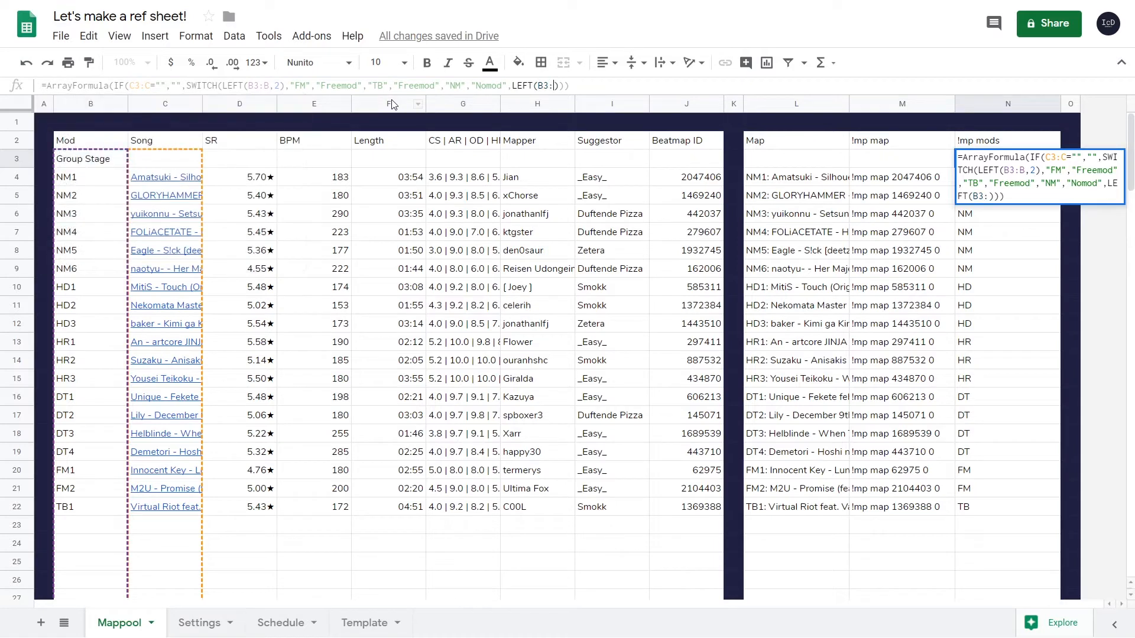
{"action": "type", "text": "2"}
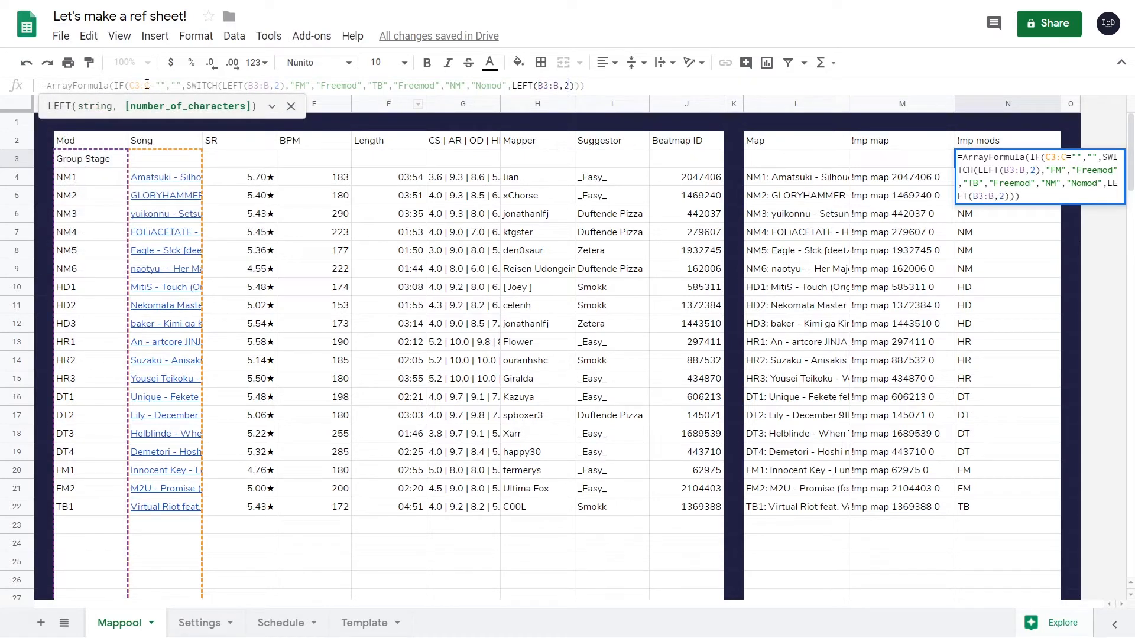
Prefix the SWITCH result in N3 with the header text and a space using $N$2&" "&
{"action": "left_click", "coordinate": [188, 86]}
{"action": "type", "text": "$N$2&"}
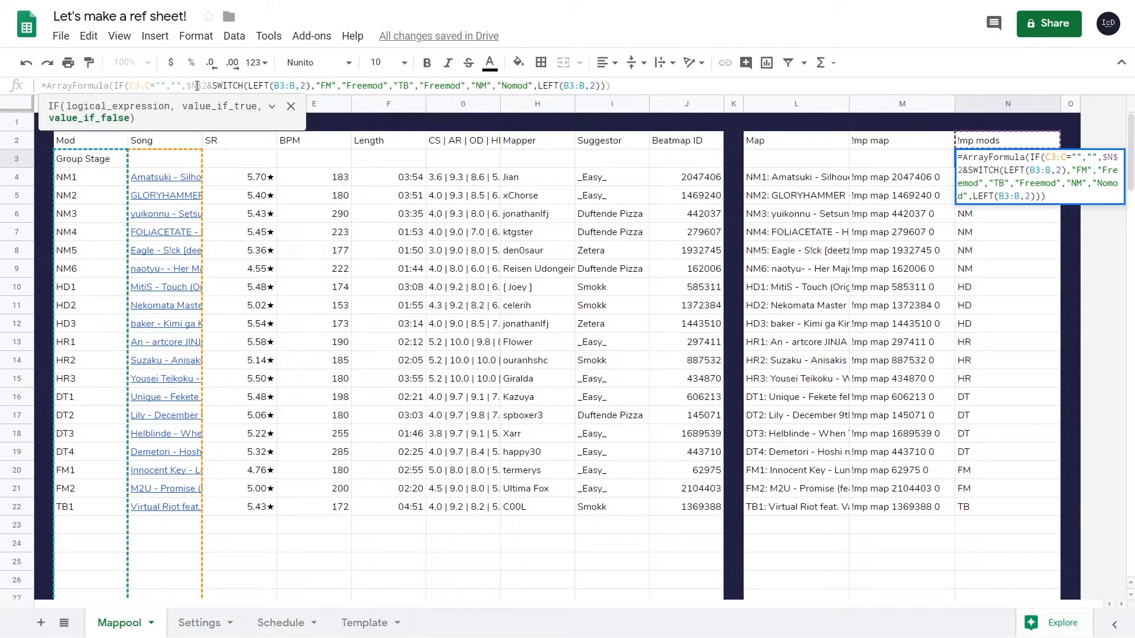
{"action": "key", "text": "Return"}
{"action": "key", "text": "Down"}
{"action": "left_click", "coordinate": [1047, 163]}
{"action": "left_click", "coordinate": [217, 85]}
{"action": "type", "text": "\" \"&"}
{"action": "key", "text": "Return"}
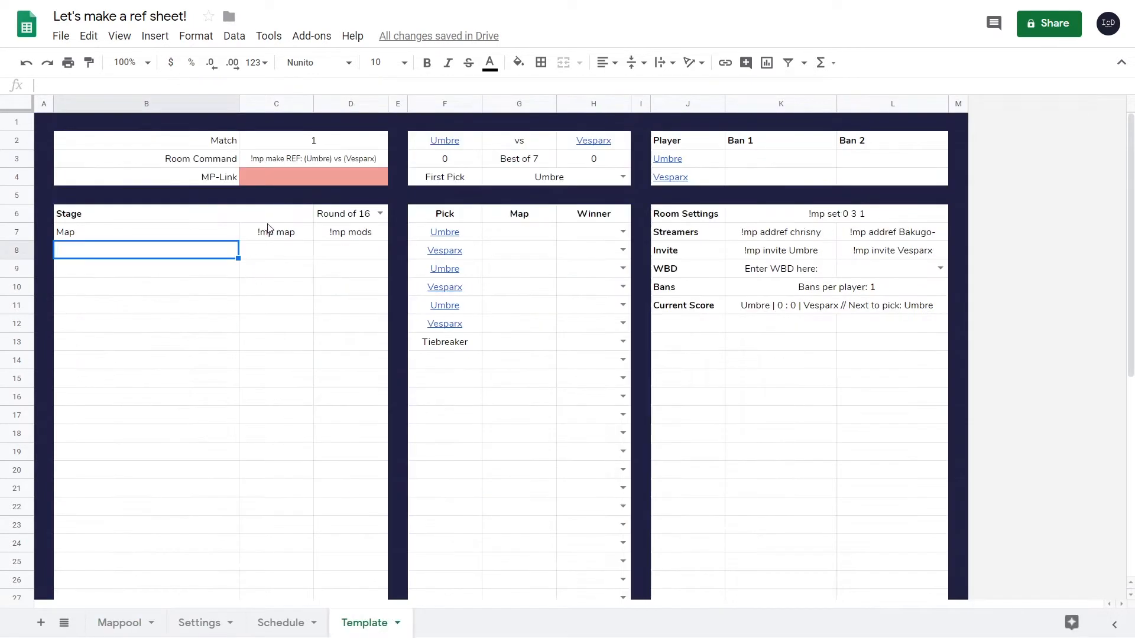
{"action": "left_click", "coordinate": [281, 219]}
{"action": "left_click_drag", "start_coordinate": [323, 219], "coordinate": [290, 218]}
{"action": "left_click", "coordinate": [564, 62]}
{"action": "left_click", "coordinate": [565, 62]}
{"action": "key", "text": "ctrl+z"}
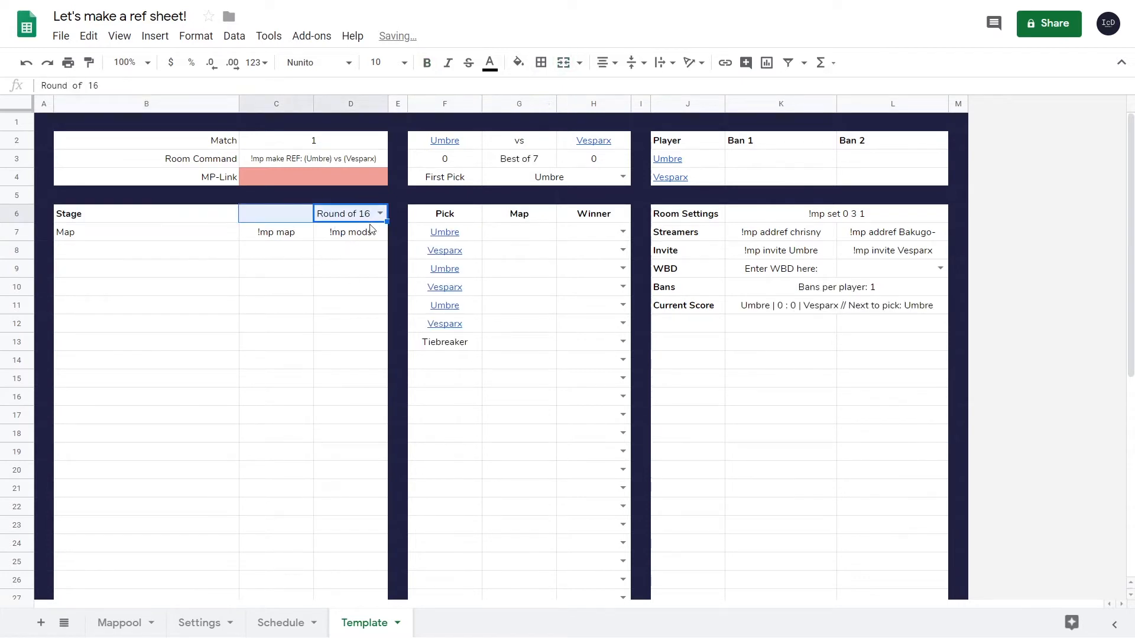
Merge cells C6 and D6 in the Stage row of the Template sheet
{"action": "left_click", "coordinate": [357, 211]}
{"action": "left_click_drag", "start_coordinate": [356, 206], "coordinate": [290, 211]}
{"action": "left_click_drag", "start_coordinate": [289, 213], "coordinate": [349, 213]}
{"action": "left_click", "coordinate": [563, 62]}
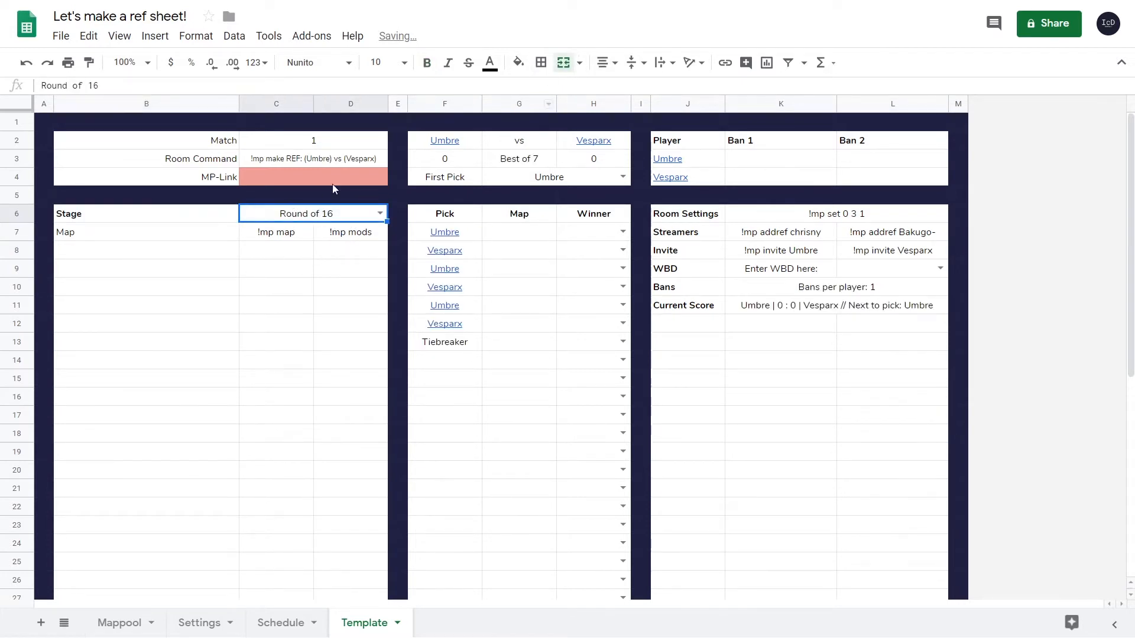
Start an OFFSET formula in Template cell B8 with Mappool!B3 as the cell reference
{"action": "left_click", "coordinate": [182, 246]}
{"action": "type", "text": "=offset("}
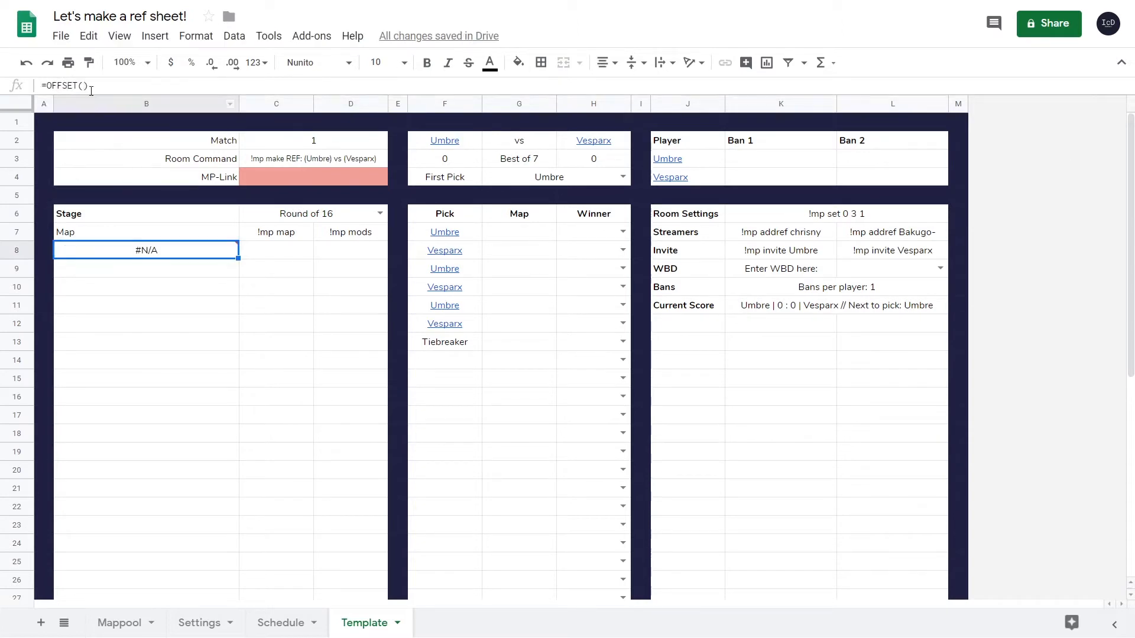
{"action": "left_click", "coordinate": [90, 88]}
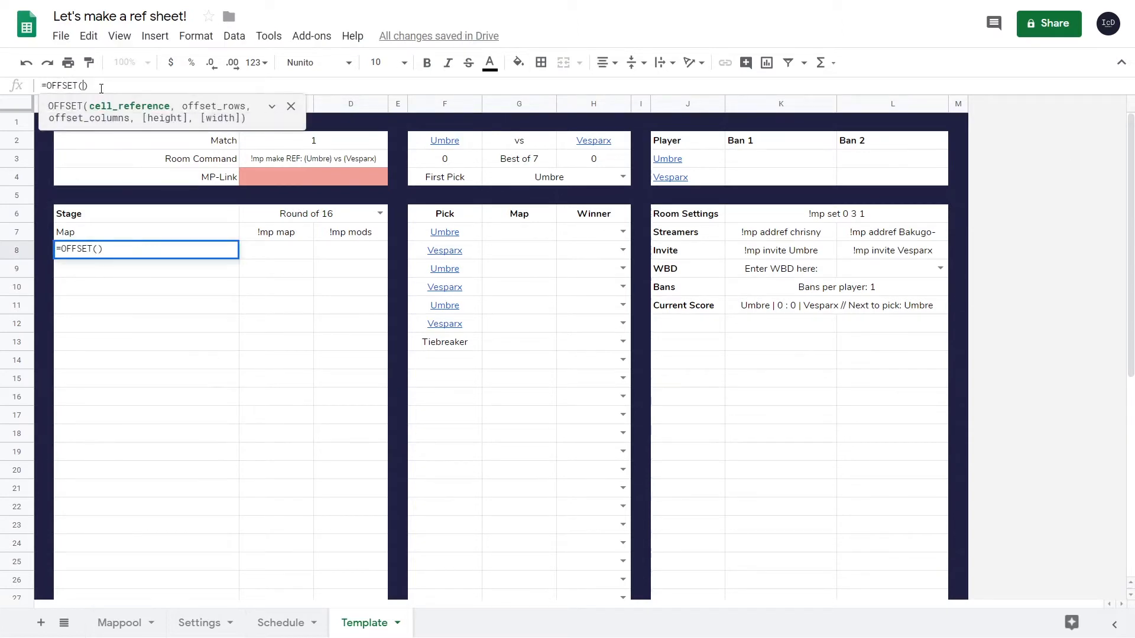
{"action": "left_click", "coordinate": [119, 623]}
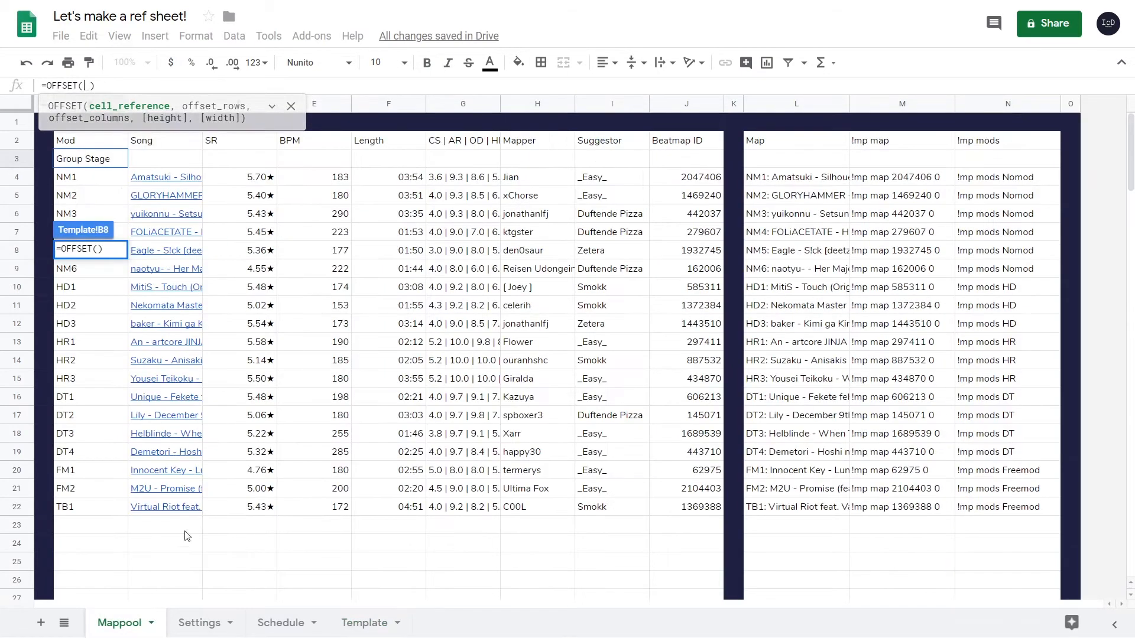
{"action": "left_click", "coordinate": [100, 168]}
{"action": "type", "text": ","}
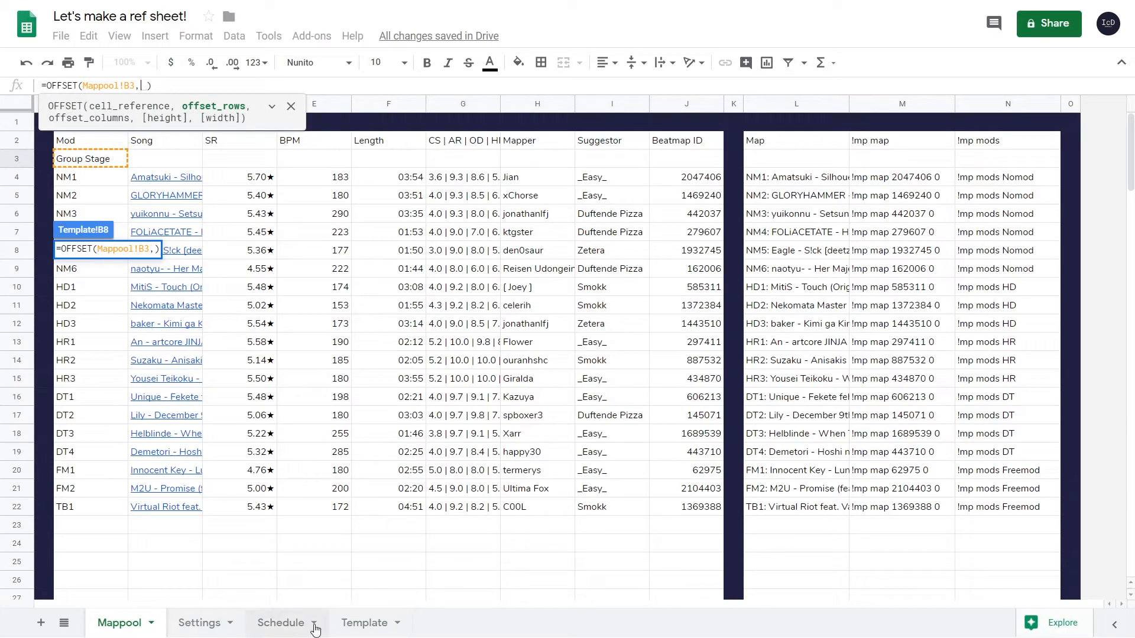
Enter MATCH(C6,Mappool!B3:B,0) as the row offset of the OFFSET formula
{"action": "type", "text": "match("}
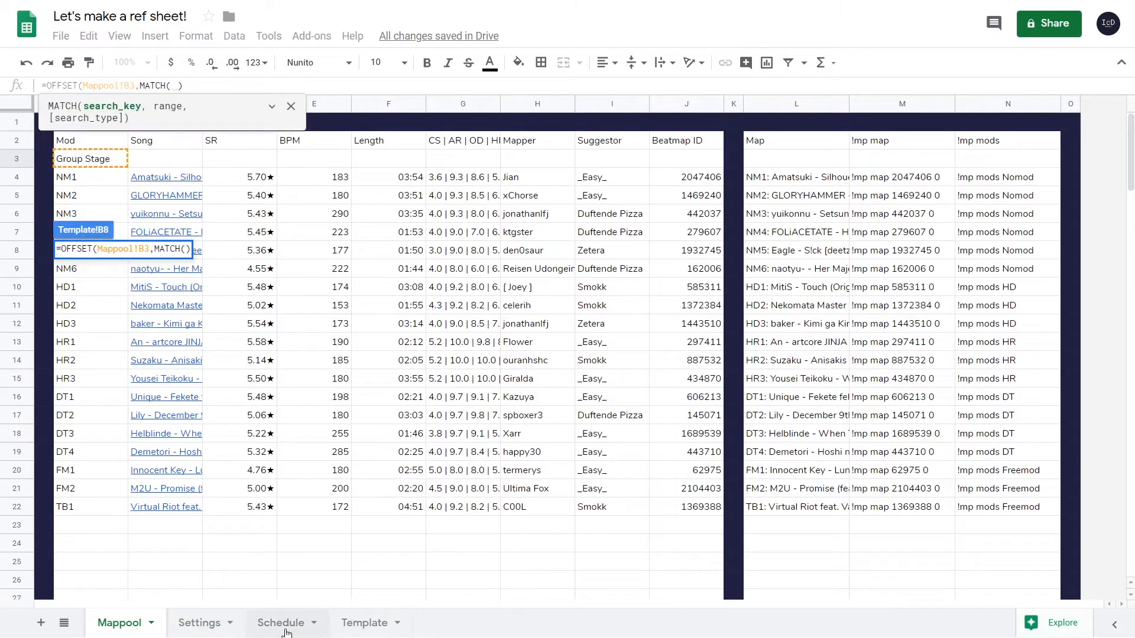
{"action": "left_click", "coordinate": [364, 622]}
{"action": "left_click", "coordinate": [324, 219]}
{"action": "type", "text": ","}
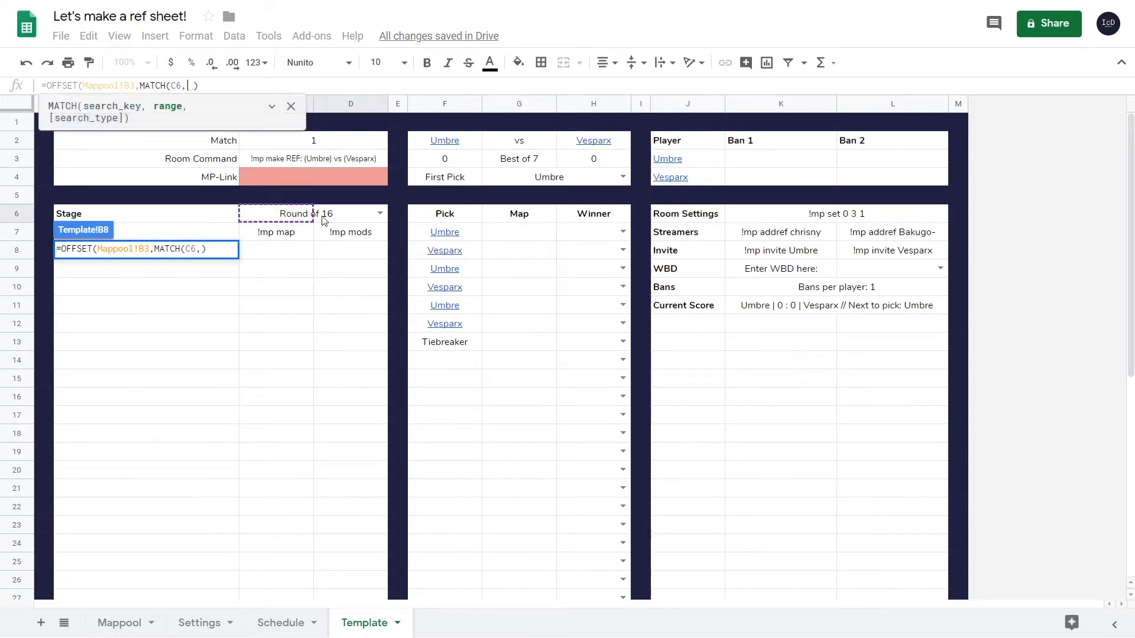
{"action": "left_click", "coordinate": [281, 623]}
{"action": "left_click", "coordinate": [199, 623]}
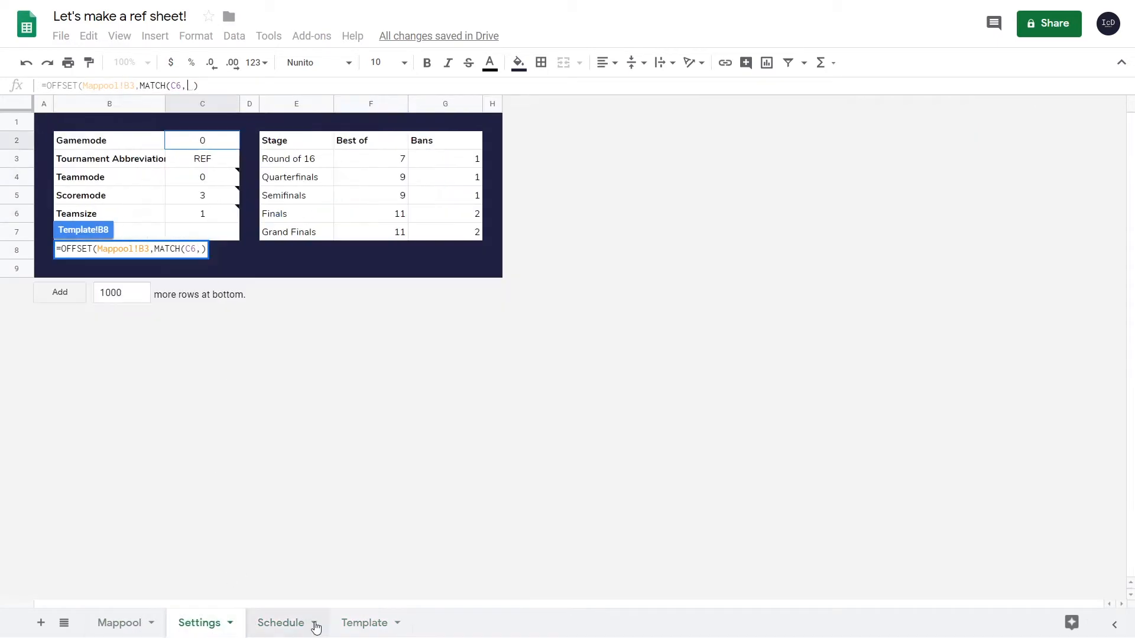
{"action": "left_click", "coordinate": [295, 622]}
{"action": "left_click", "coordinate": [119, 622]}
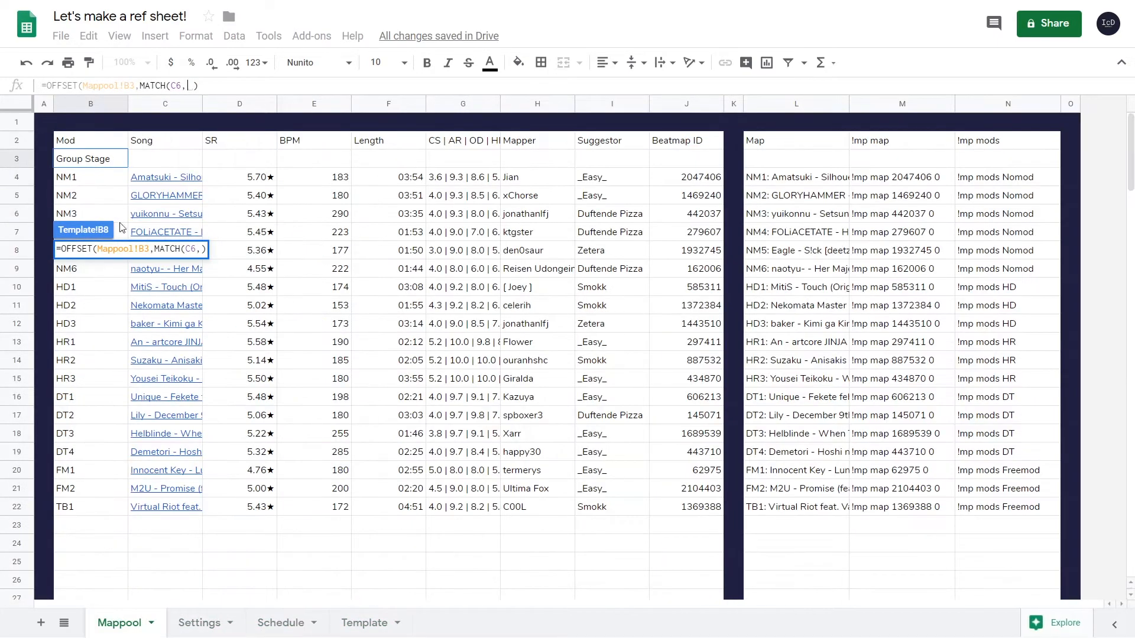
{"action": "left_click", "coordinate": [123, 163]}
{"action": "type", "text": ":B,0)"}
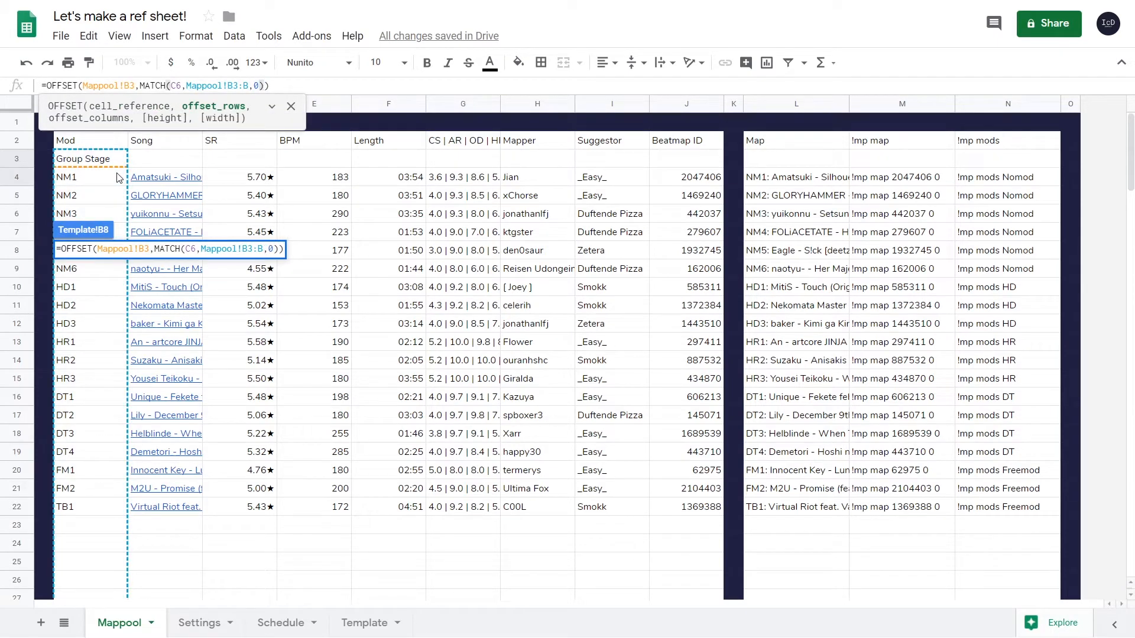
Change the OFFSET reference to Mappool!L3 and complete the formula with column offset 0, height 20 and width 3
{"action": "type", "text": ","}
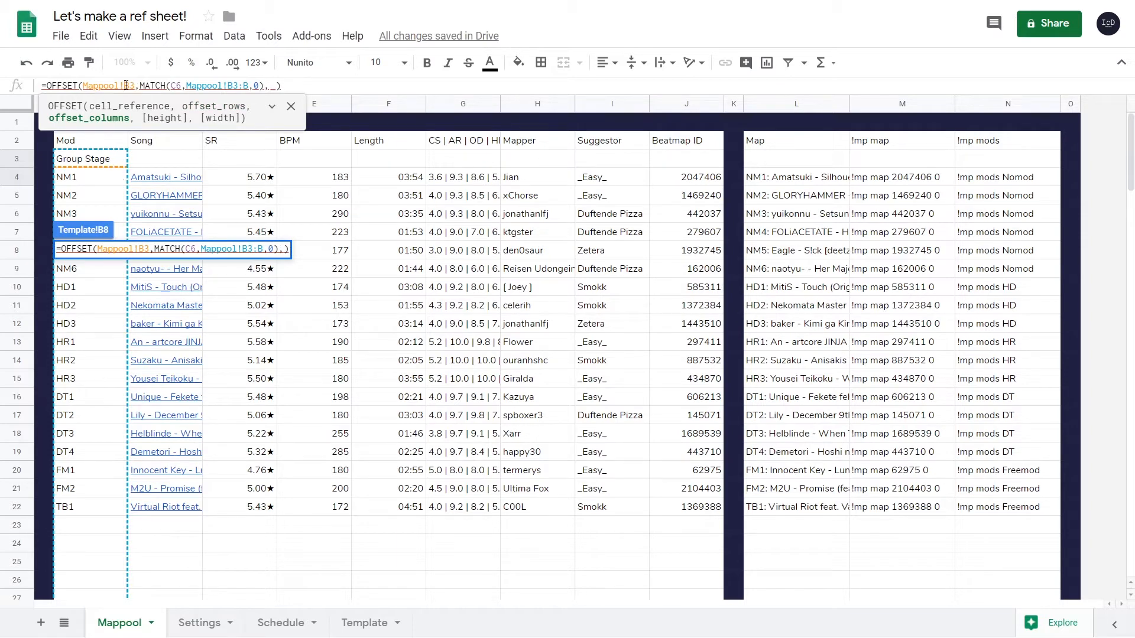
{"action": "left_click", "coordinate": [135, 86]}
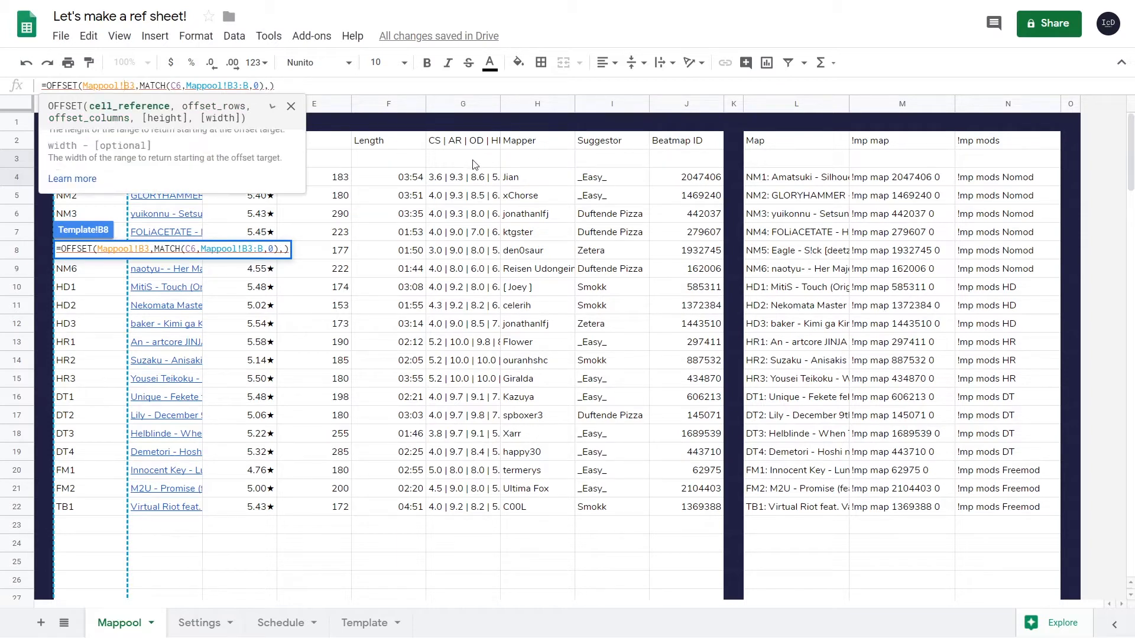
{"action": "left_click", "coordinate": [779, 166]}
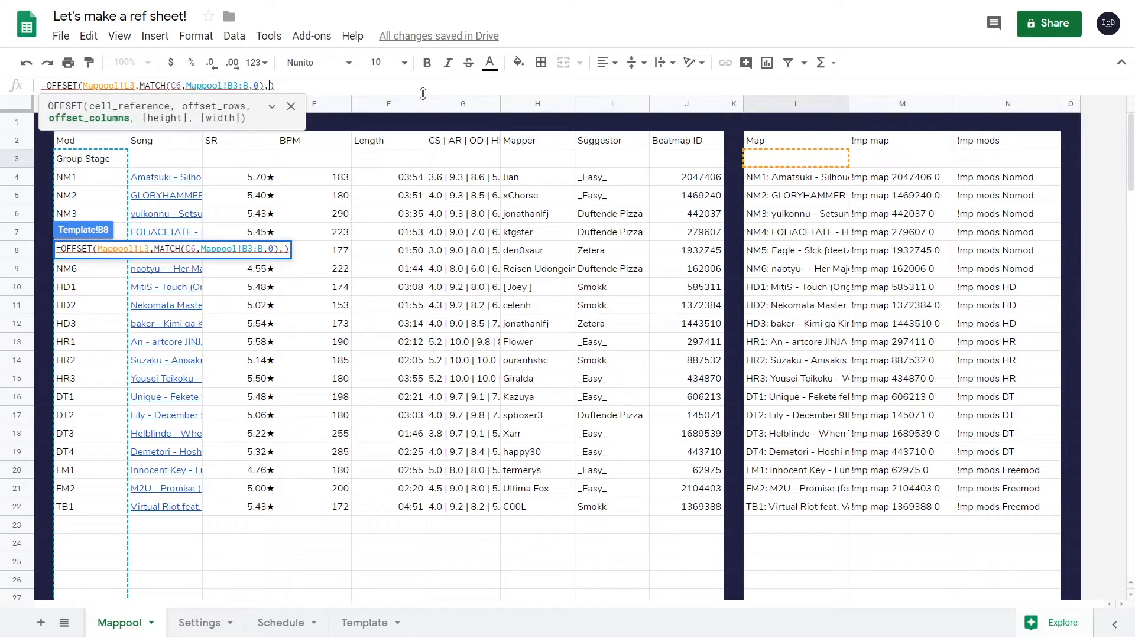
{"action": "type", "text": "0,"}
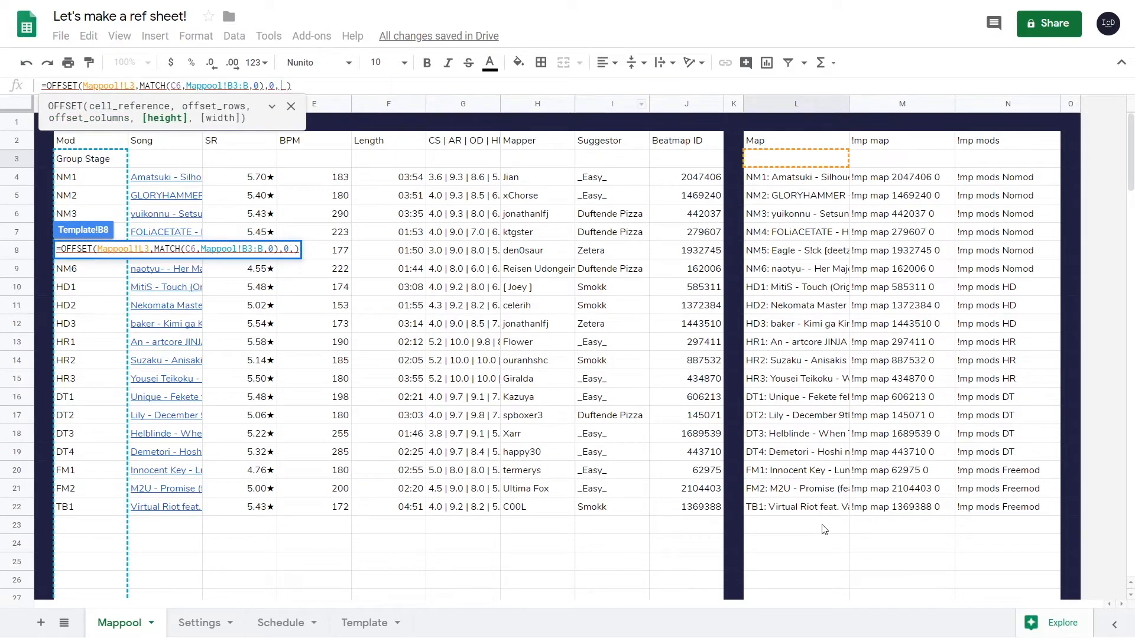
{"action": "type", "text": "20,"}
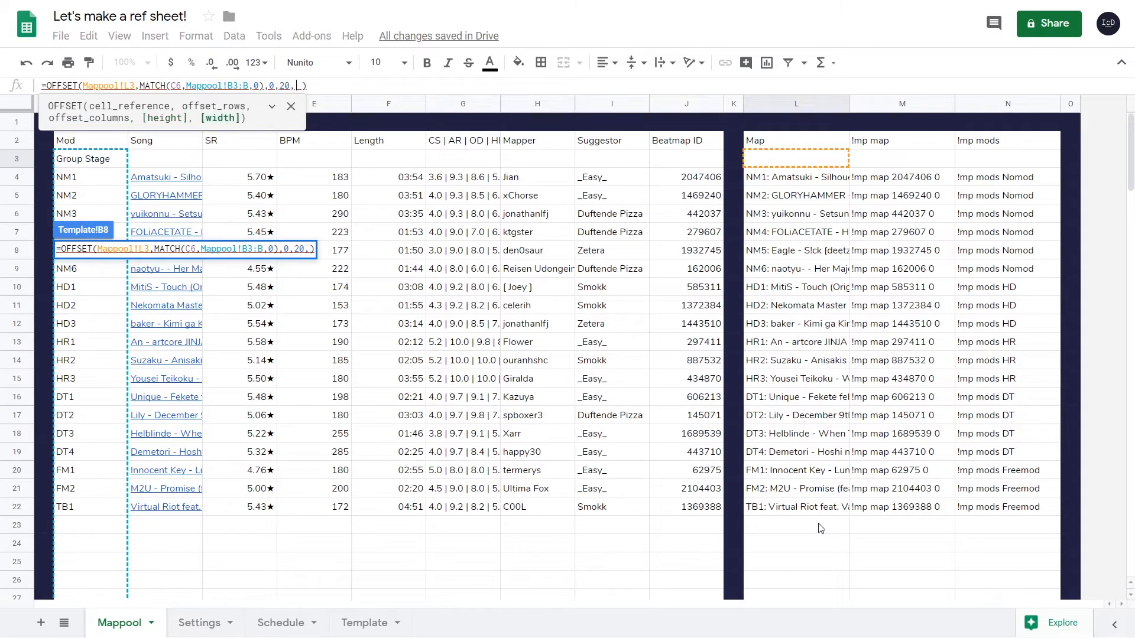
{"action": "type", "text": "3"}
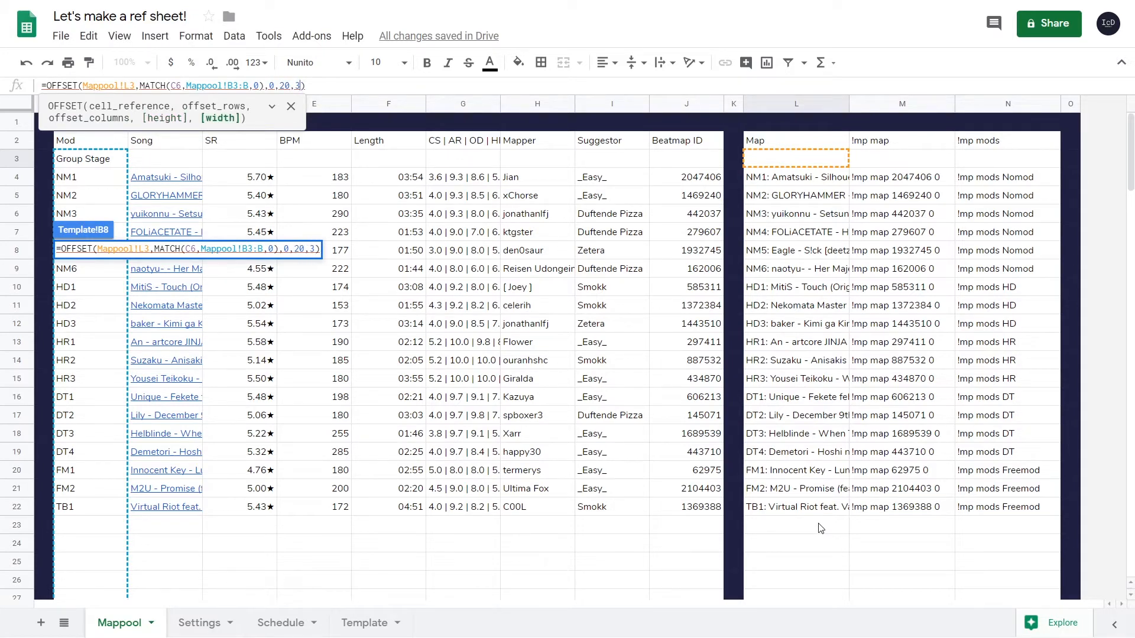
{"action": "key", "text": "Return"}
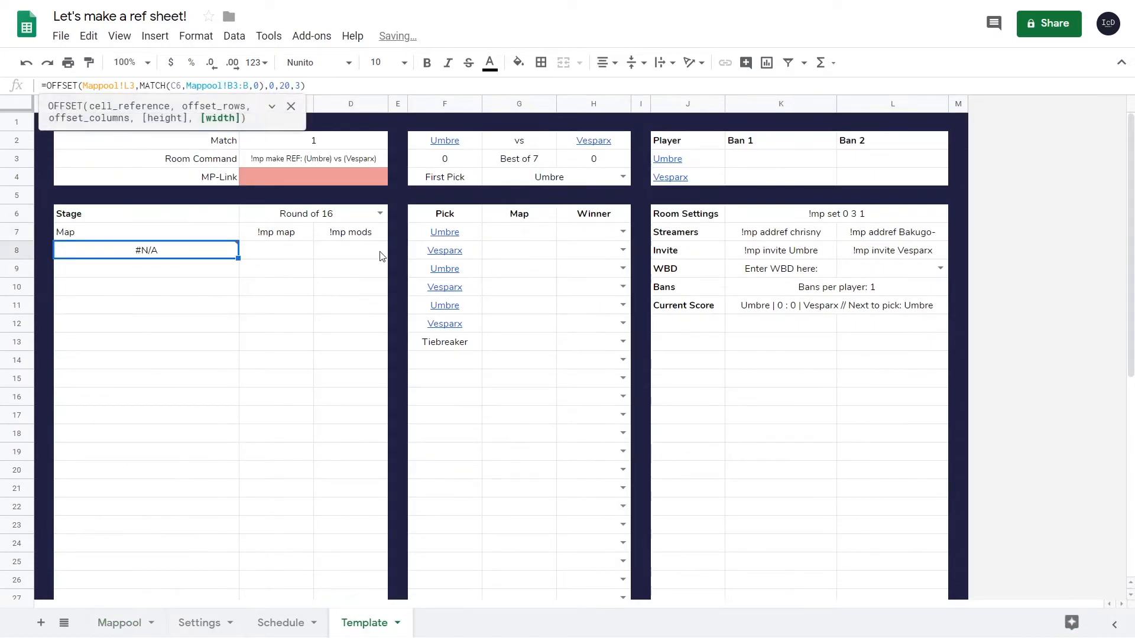
Choose Quarterfinals as the stage in the merged Stage cell
{"action": "double_click", "coordinate": [377, 218]}
{"action": "left_click", "coordinate": [347, 251]}
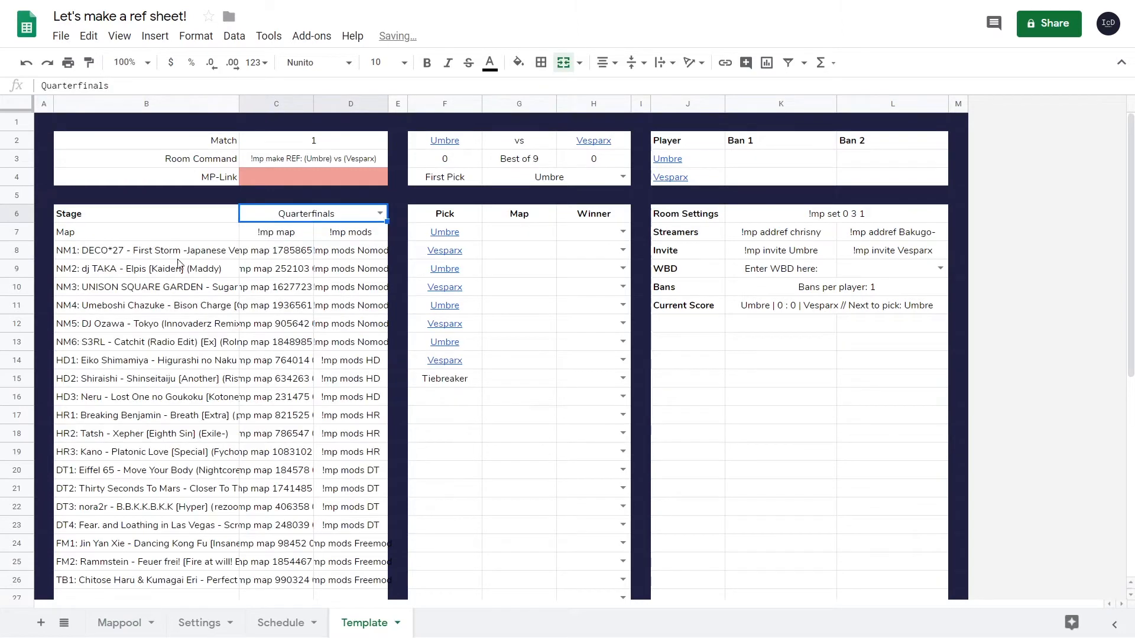
Reduce the font size of the !mp map and !mp mods cells from row 8 down so the commands fit their columns
{"action": "left_click_drag", "start_coordinate": [276, 250], "coordinate": [347, 306]}
{"action": "scroll", "coordinate": [339, 357], "scroll_direction": "down", "scroll_amount": 7}
{"action": "left_click", "coordinate": [368, 547], "text": "shift"}
{"action": "scroll", "coordinate": [368, 547], "scroll_direction": "up", "scroll_amount": 6}
{"action": "left_click", "coordinate": [607, 66]}
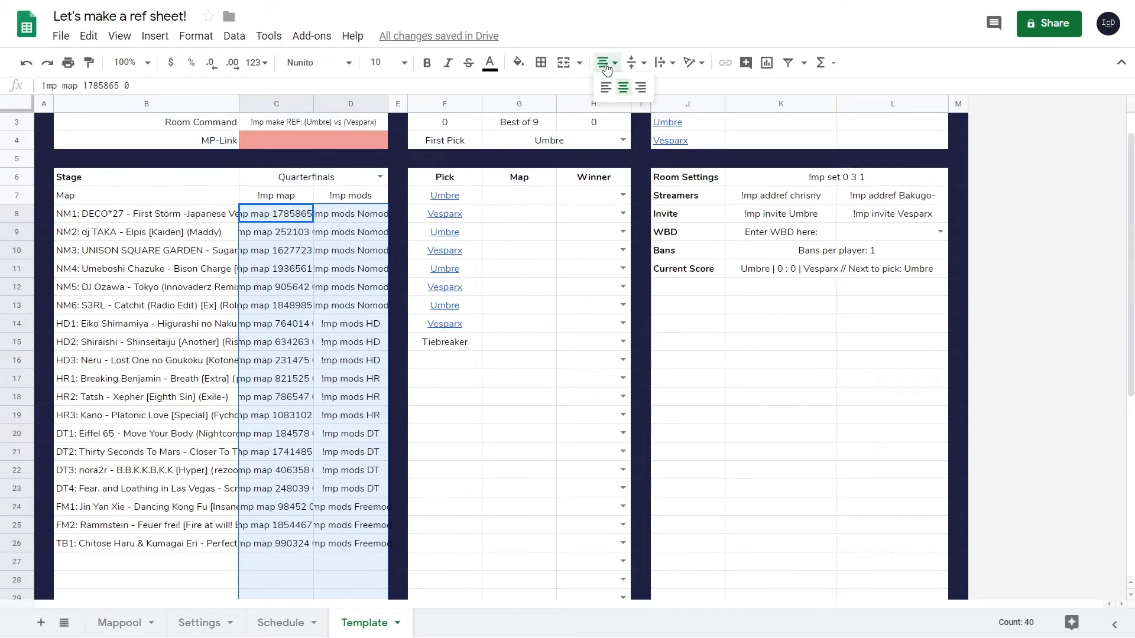
{"action": "left_click", "coordinate": [406, 66]}
{"action": "left_click", "coordinate": [378, 139]}
{"action": "left_click", "coordinate": [189, 219]}
Add a dropdown data validation to the Map cells from G7 down, listing the maps in B8:B45
{"action": "left_click", "coordinate": [523, 201]}
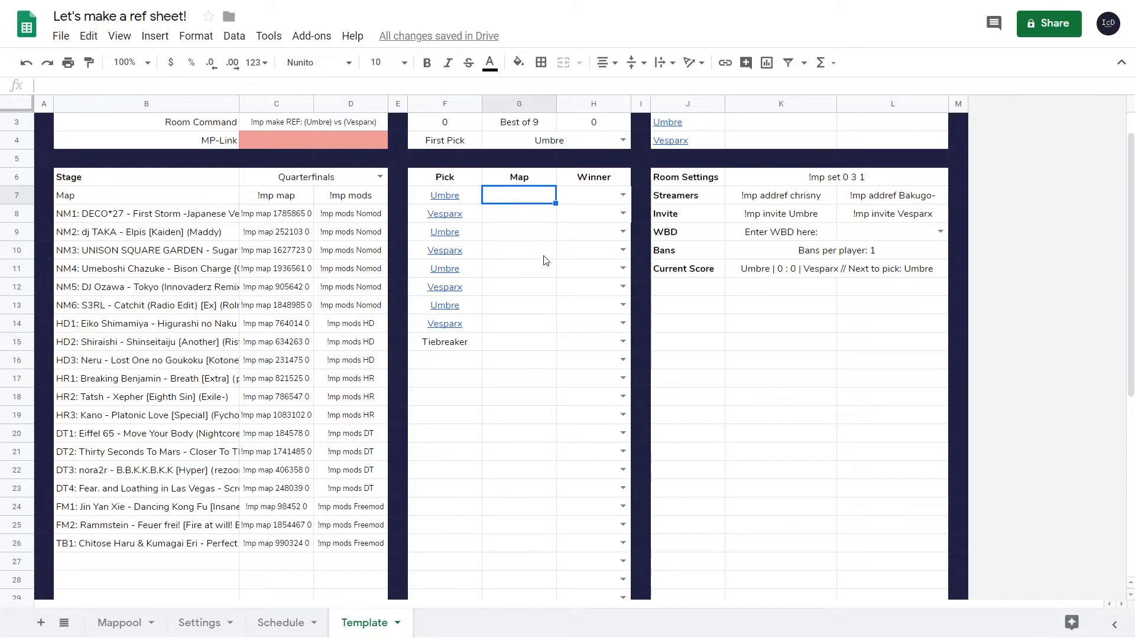
{"action": "key", "text": "ctrl+shift+Down"}
{"action": "right_click", "coordinate": [542, 258]}
{"action": "left_click", "coordinate": [626, 618]}
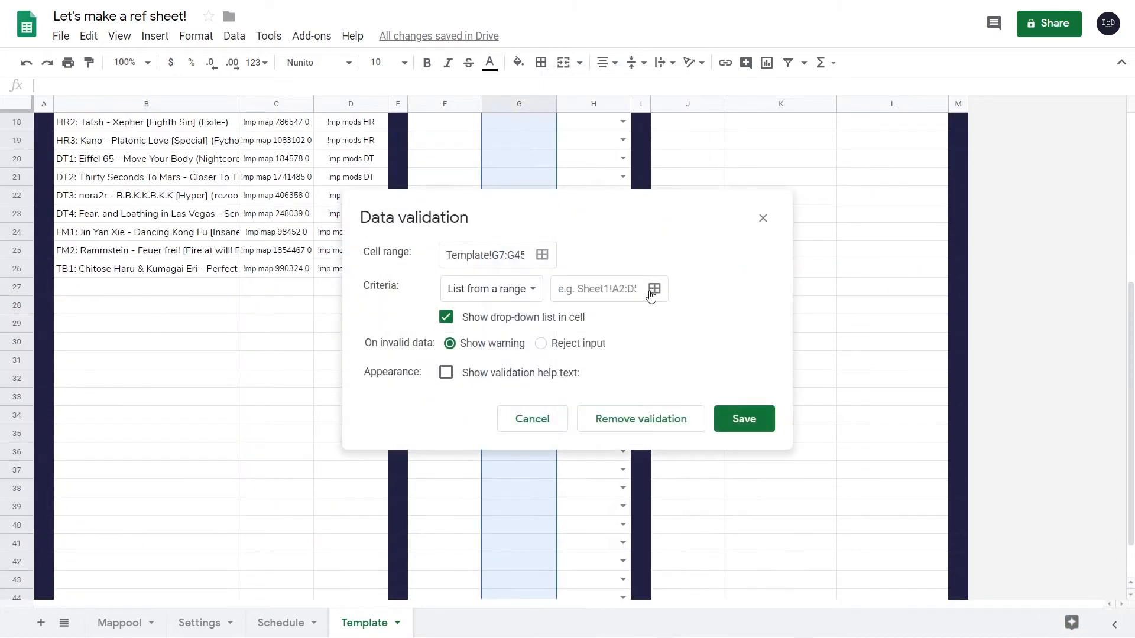
{"action": "left_click", "coordinate": [653, 289]}
{"action": "scroll", "coordinate": [236, 355], "scroll_direction": "up", "scroll_amount": 8}
{"action": "left_click_drag", "start_coordinate": [148, 253], "coordinate": [208, 586]}
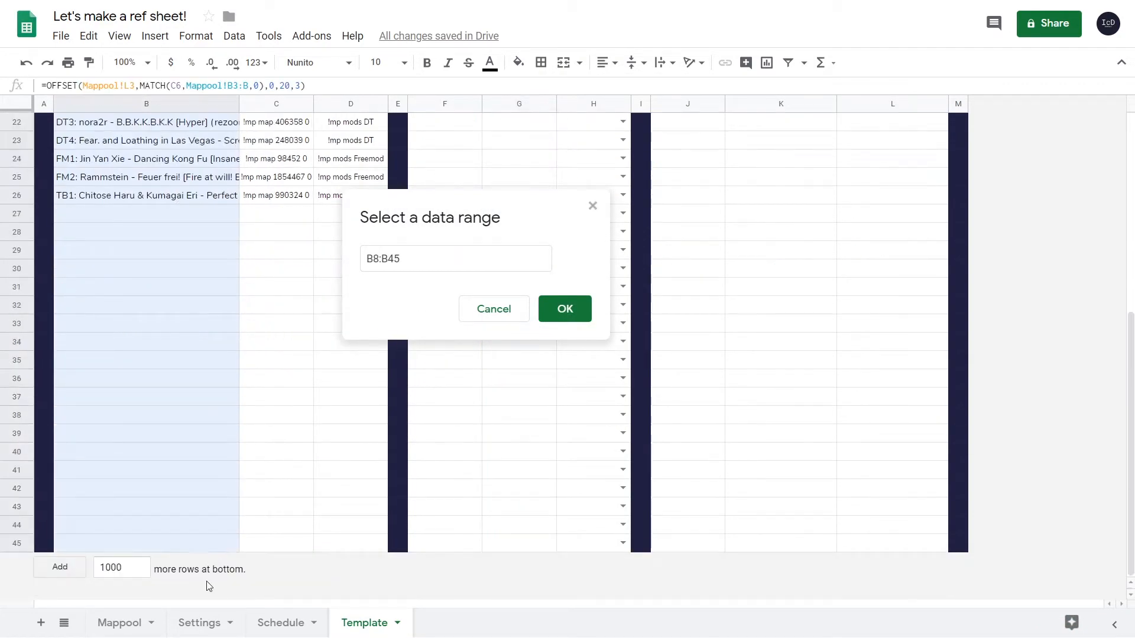
{"action": "left_click", "coordinate": [564, 308]}
{"action": "left_click", "coordinate": [742, 416]}
{"action": "double_click", "coordinate": [545, 236]}
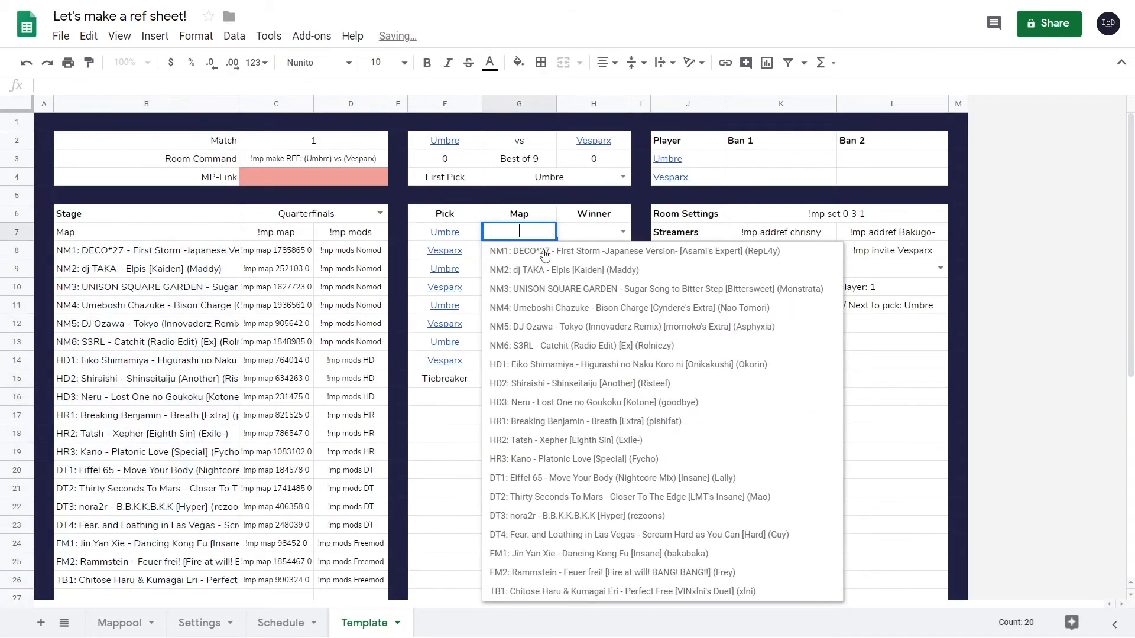
{"action": "left_click", "coordinate": [472, 444]}
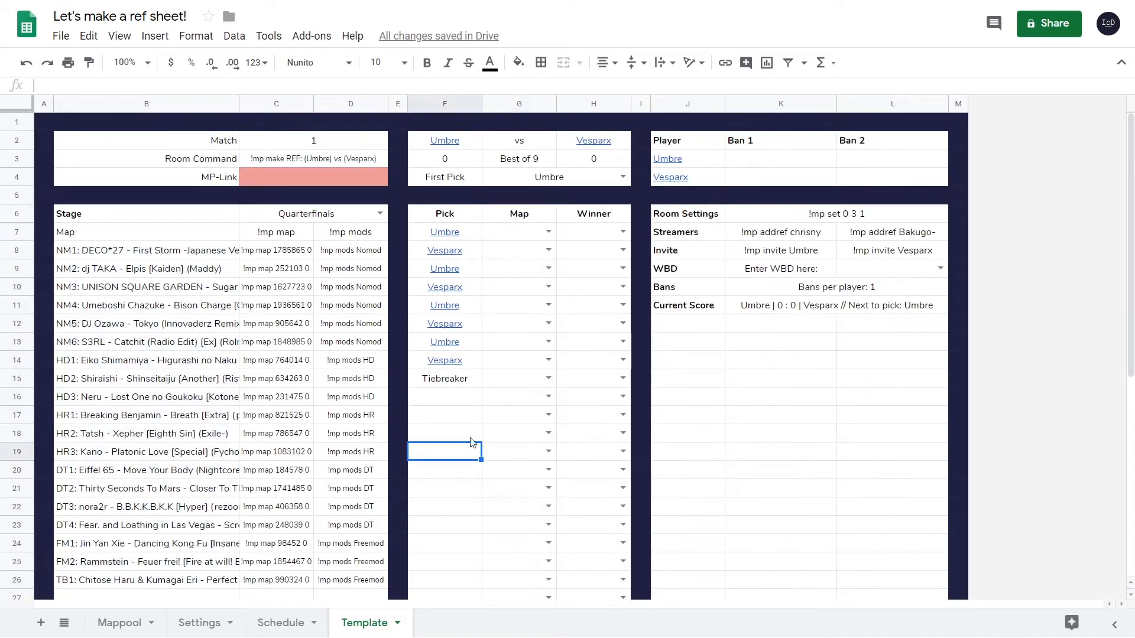
Switch the Stage cell to Grand Finals and back to Quarterfinals to check how the sheet responds
{"action": "left_click", "coordinate": [379, 214]}
{"action": "left_click", "coordinate": [329, 312]}
{"action": "left_click", "coordinate": [378, 213]}
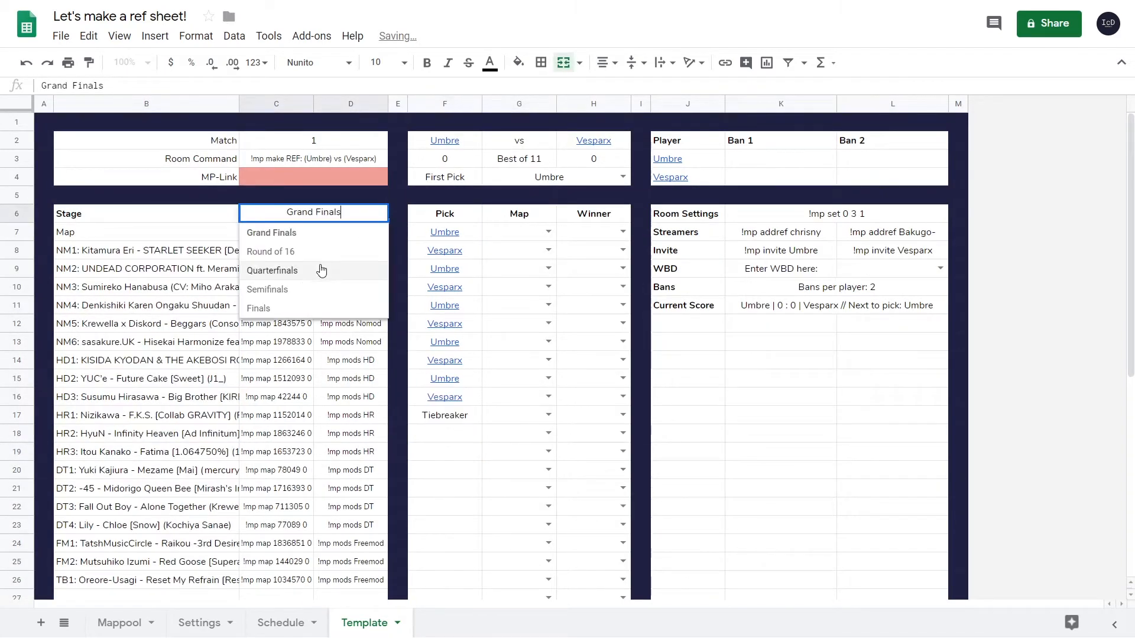
{"action": "left_click", "coordinate": [327, 270]}
Add a dropdown validation to the Ban 1 and Ban 2 cells K3:L4 using the map range B8:B45
{"action": "left_click_drag", "start_coordinate": [780, 158], "coordinate": [864, 177]}
{"action": "right_click", "coordinate": [864, 177]}
{"action": "left_click", "coordinate": [925, 621]}
{"action": "left_click", "coordinate": [653, 215]}
{"action": "scroll", "coordinate": [170, 537], "scroll_direction": "down", "scroll_amount": 1}
{"action": "left_click_drag", "start_coordinate": [148, 251], "coordinate": [165, 583]}
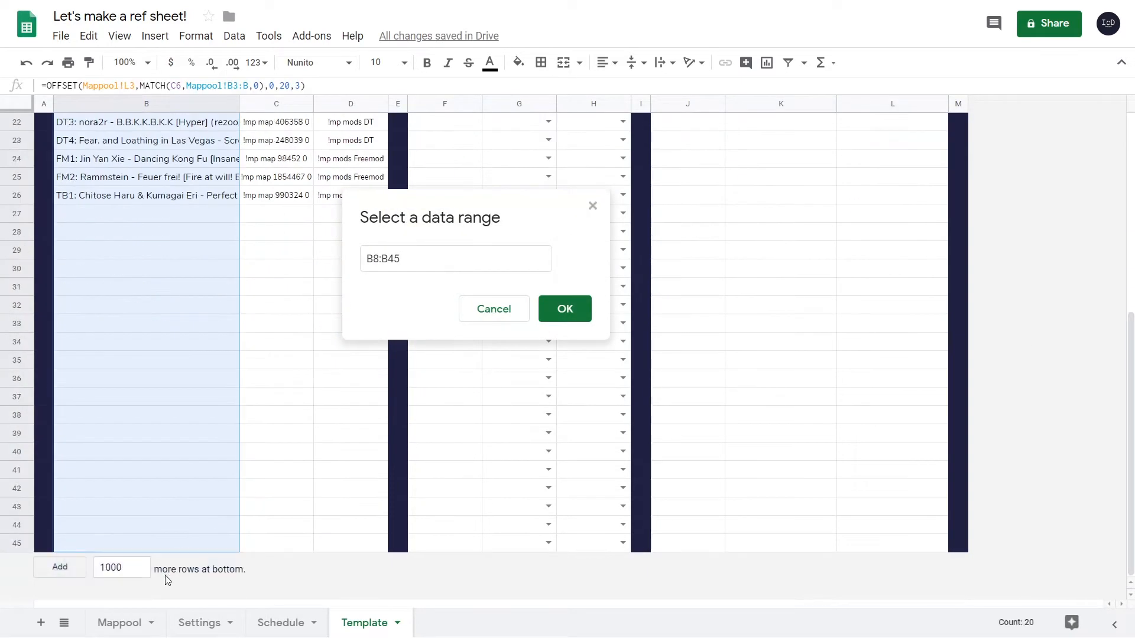
{"action": "left_click", "coordinate": [565, 308]}
{"action": "left_click", "coordinate": [743, 417]}
Fill J12:L12 below the Current Score row with the custom dark navy colour
{"action": "scroll", "coordinate": [748, 426], "scroll_direction": "up", "scroll_amount": 7}
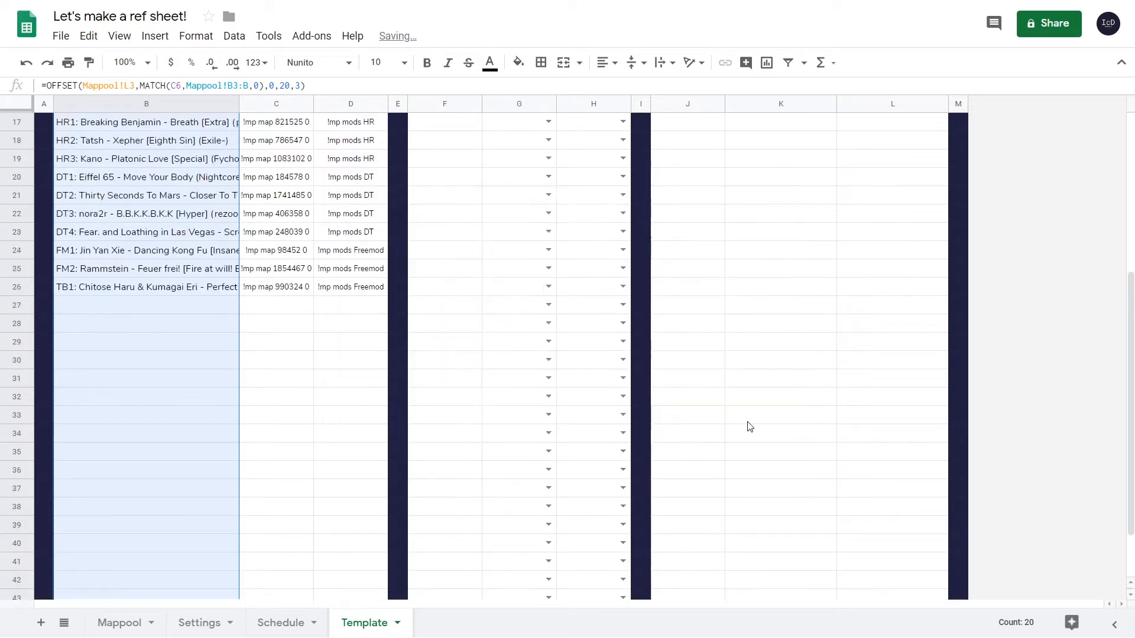
{"action": "left_click_drag", "start_coordinate": [687, 324], "coordinate": [874, 324]}
{"action": "left_click", "coordinate": [518, 63]}
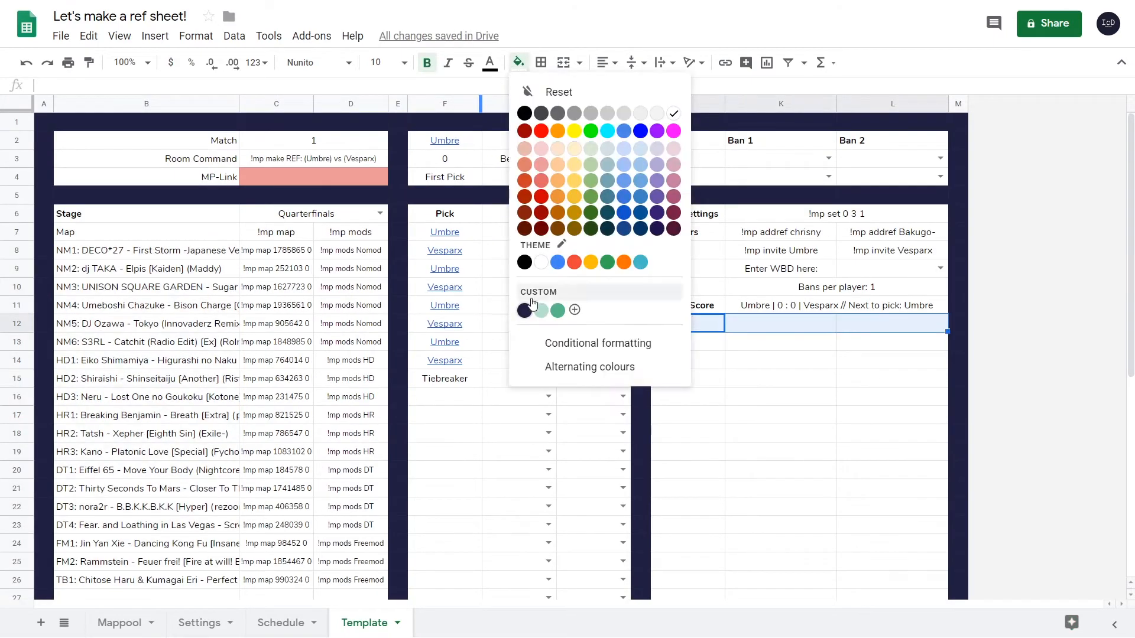
{"action": "left_click", "coordinate": [524, 310]}
Delete rows 31 to 45 and close the sheet below row 30 with a dark navy border row
{"action": "scroll", "coordinate": [485, 336], "scroll_direction": "down", "scroll_amount": 4}
{"action": "left_click", "coordinate": [17, 396]}
{"action": "left_click_drag", "start_coordinate": [17, 451], "coordinate": [17, 591]}
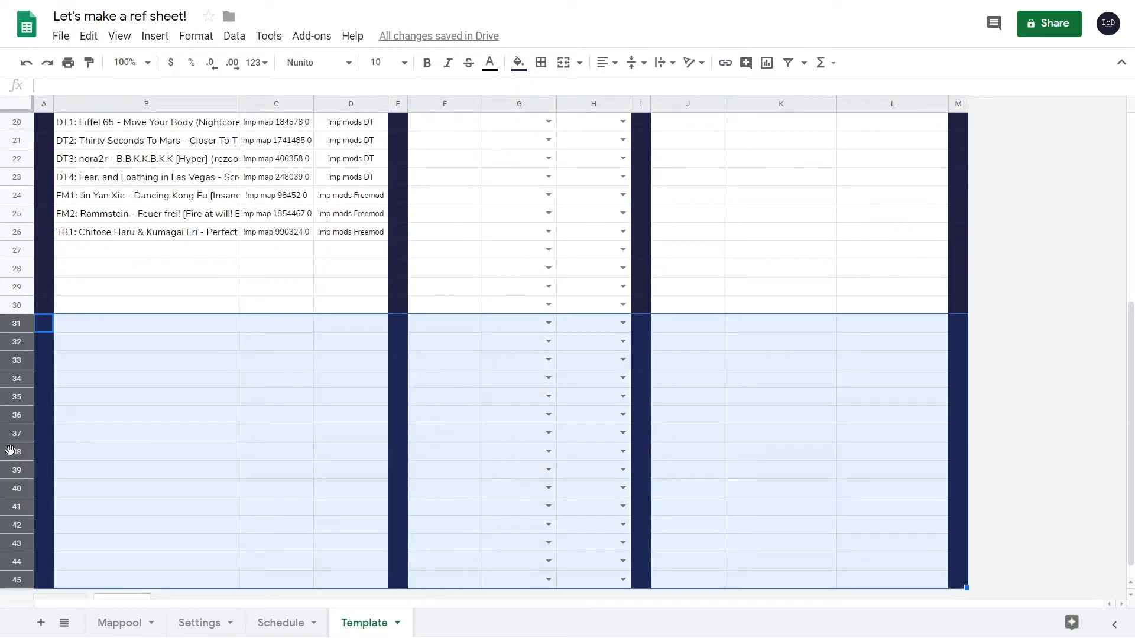
{"action": "right_click", "coordinate": [14, 331]}
{"action": "left_click", "coordinate": [62, 348]}
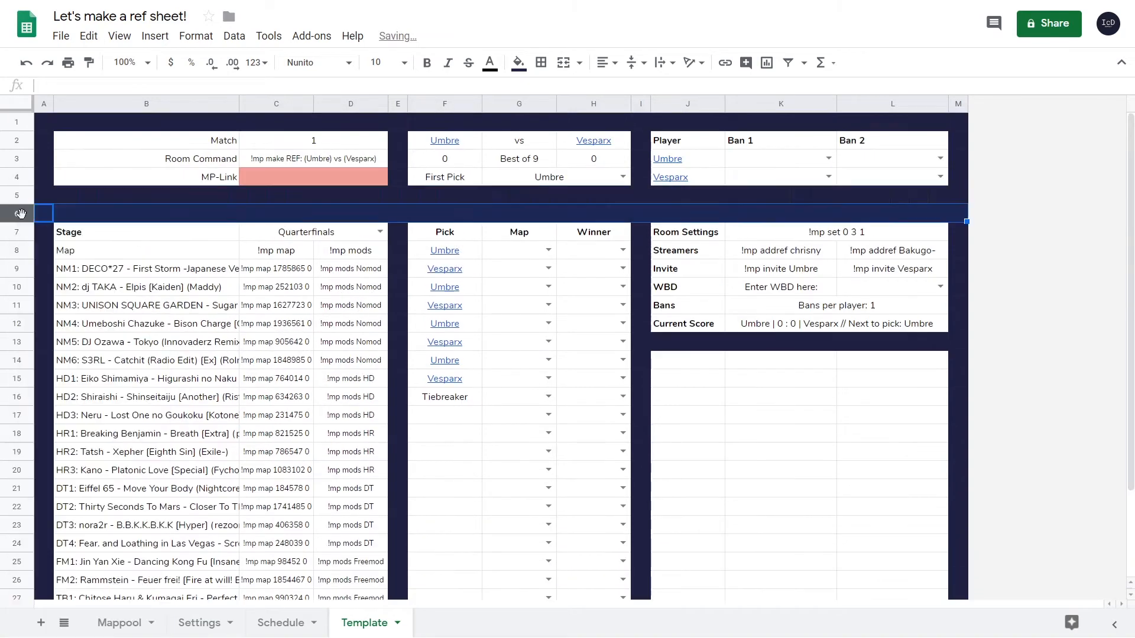
{"action": "left_click_drag", "start_coordinate": [24, 553], "coordinate": [26, 553]}
Merge J13:L13 and enter the heading Match Results
{"action": "scroll", "coordinate": [806, 513], "scroll_direction": "up", "scroll_amount": 3}
{"action": "left_click_drag", "start_coordinate": [691, 342], "coordinate": [880, 342]}
{"action": "left_click", "coordinate": [562, 65]}
{"action": "type", "text": "Match results"}
{"action": "key", "text": "Return"}
Merge J14:L30 under the Match Results heading into one large cell and select it
{"action": "scroll", "coordinate": [792, 385], "scroll_direction": "down", "scroll_amount": 2}
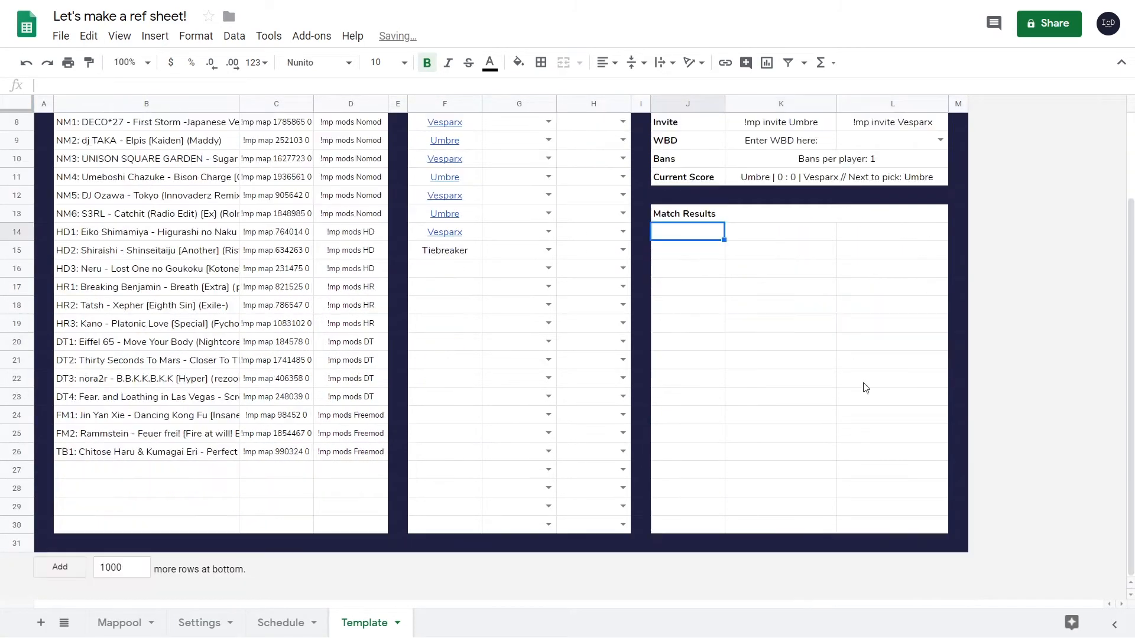
{"action": "left_click", "coordinate": [922, 524], "text": "shift"}
{"action": "left_click", "coordinate": [565, 64]}
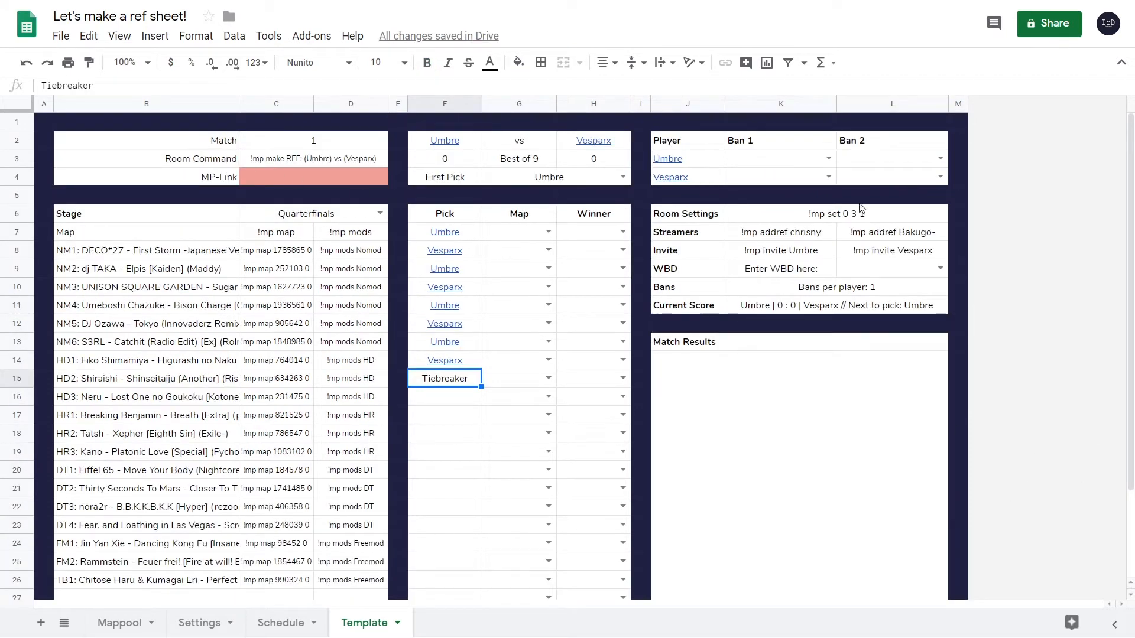
{"action": "left_click", "coordinate": [692, 398]}
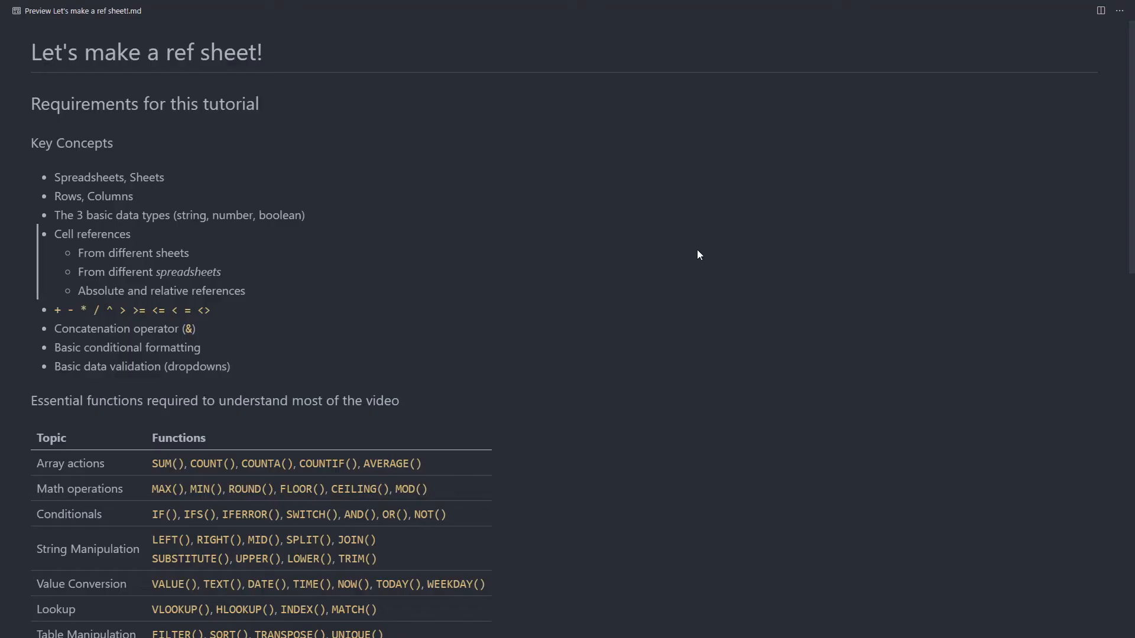
Switch to the code editor, create a new file and write "Player 1 | Score1 : Score 2 | Player 2"
{"action": "key", "text": "ctrl+n"}
{"action": "type", "text": "Player 1 | Score"}
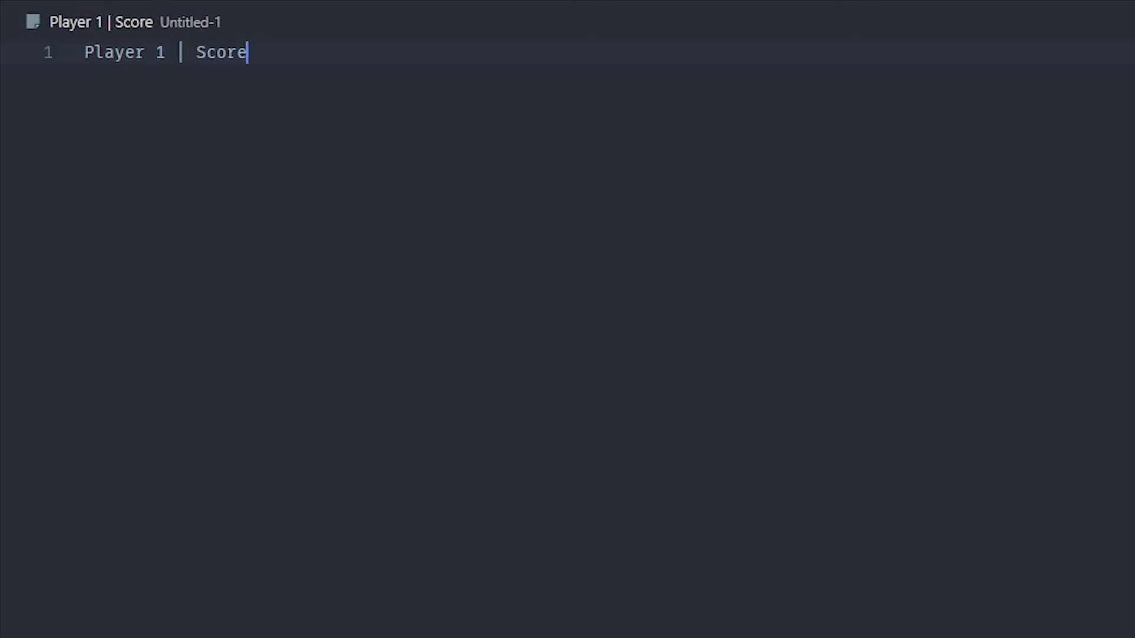
{"action": "type", "text": "1 : Score 2 | Player 2"}
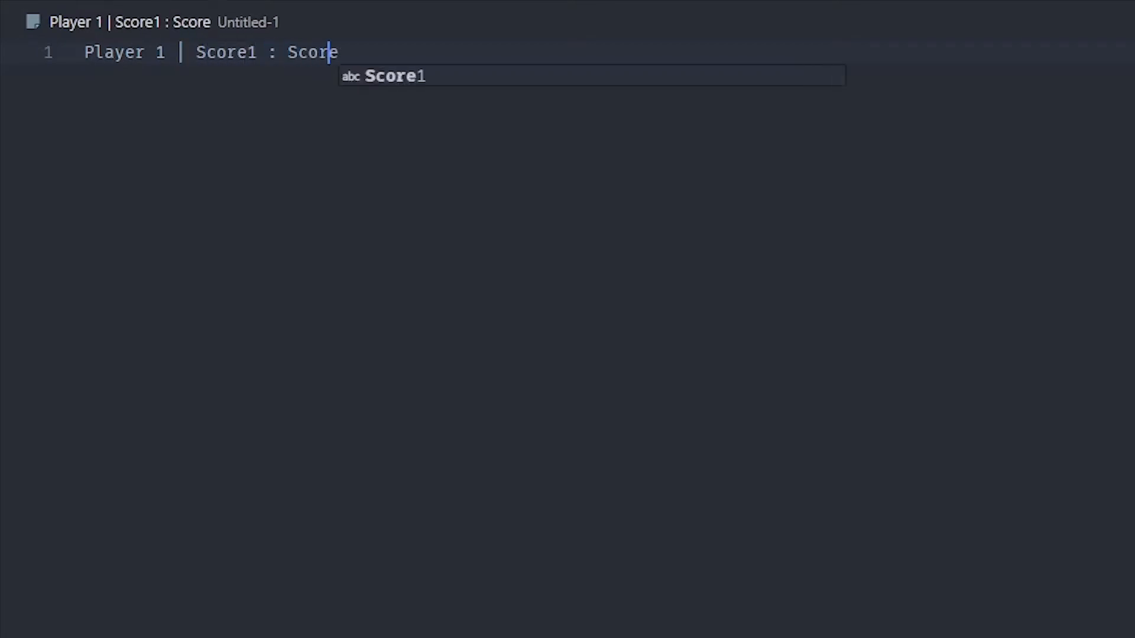
After a blank line, add the lines "First pick: Player" and "Player 1 Bans" below the score line
{"action": "key", "text": "Return"}
{"action": "key", "text": "Return"}
{"action": "type", "text": "First pick: Player"}
{"action": "key", "text": "BackSpace"}
{"action": "type", "text": "First"}
{"action": "key", "text": "ctrl+BackSpace"}
{"action": "type", "text": "Bans"}
{"action": "key", "text": "Up"}
{"action": "key", "text": "BackSpace"}
{"action": "key", "text": "Down"}
{"action": "type", "text": "Player 1"}
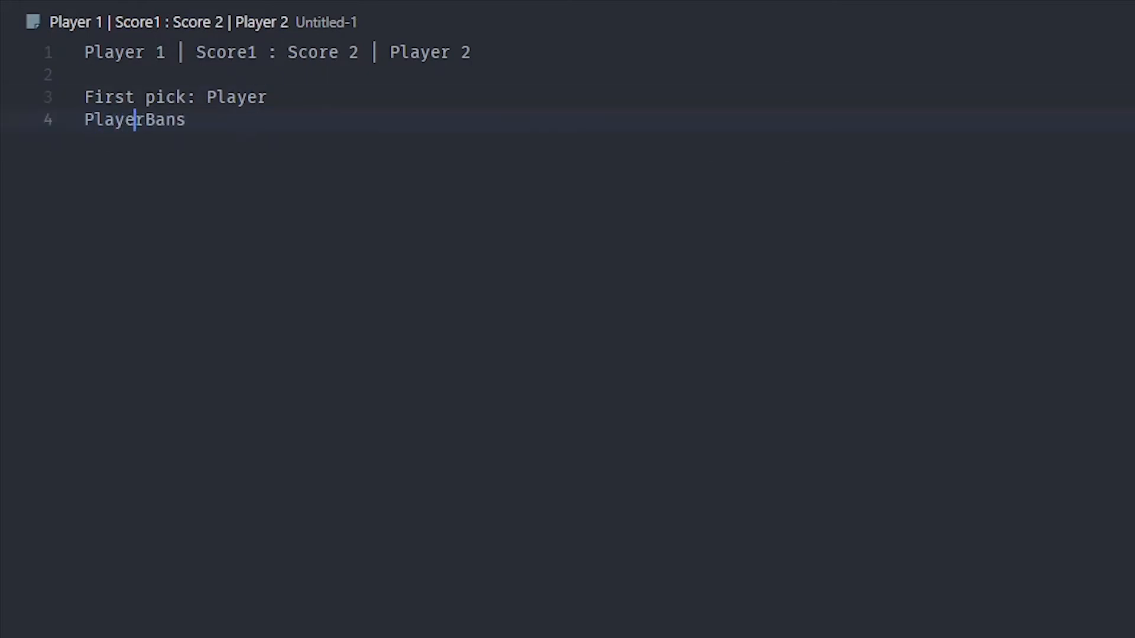
Duplicate the bans line, change the copy to Player 2, and end both bans lines with a colon
{"action": "key", "text": "End"}
{"action": "key", "text": "shift+alt+Down"}
{"action": "key", "text": "ctrl+Left"}
{"action": "key", "text": "ctrl+Left"}
{"action": "key", "text": "Left"}
{"action": "key", "text": "BackSpace"}
{"action": "type", "text": "2"}
{"action": "key", "text": "End"}
{"action": "key", "text": "ctrl+d"}
{"action": "key", "text": "ctrl+d"}
{"action": "key", "text": "End"}
{"action": "type", "text": ": "}
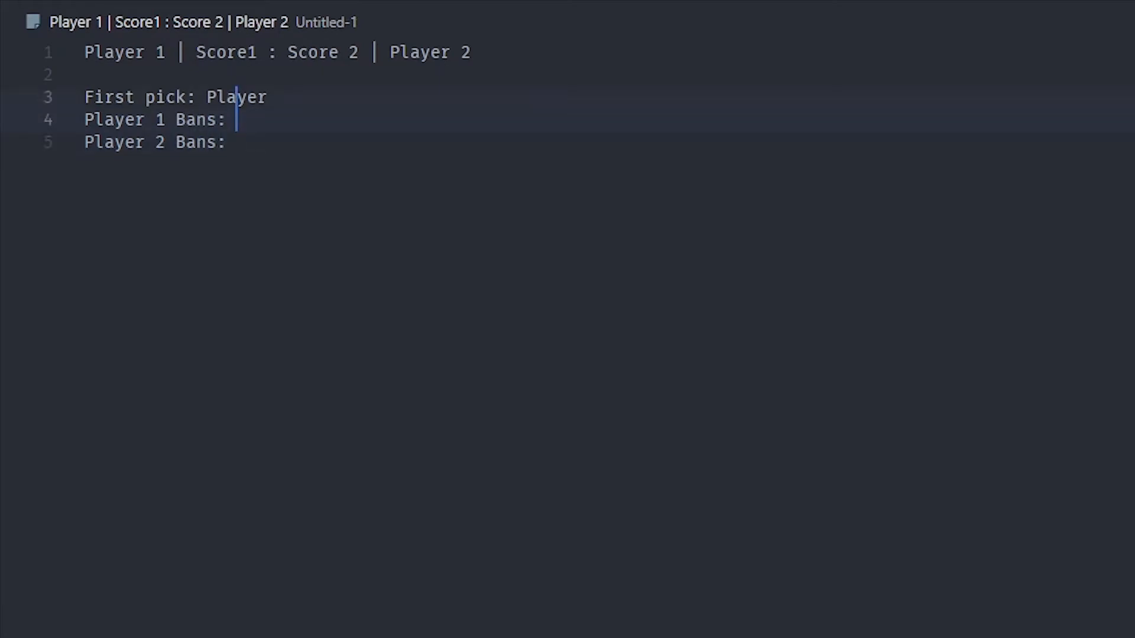
Enter "NM1, NM2" as the bans on both the Player 1 and Player 2 lines
{"action": "type", "text": "NM1,NM2"}
{"action": "key", "text": "Down"}
{"action": "type", "text": "NM1, "}
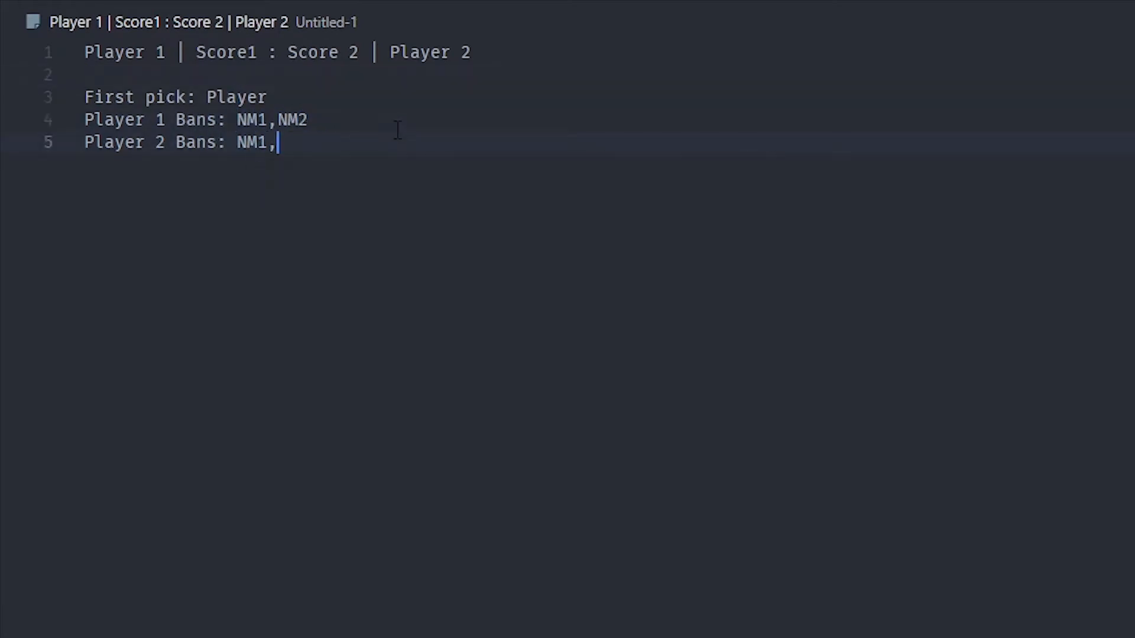
{"action": "type", "text": "NM2"}
{"action": "key", "text": "ctrl+d"}
{"action": "key", "text": "ctrl+d"}
{"action": "key", "text": "Left"}
{"action": "key", "text": "shift+End"}
Add an "MP-Link:" line below the bans, separated by a blank line
{"action": "left_click", "coordinate": [863, 194]}
{"action": "key", "text": "Return"}
{"action": "key", "text": "Return"}
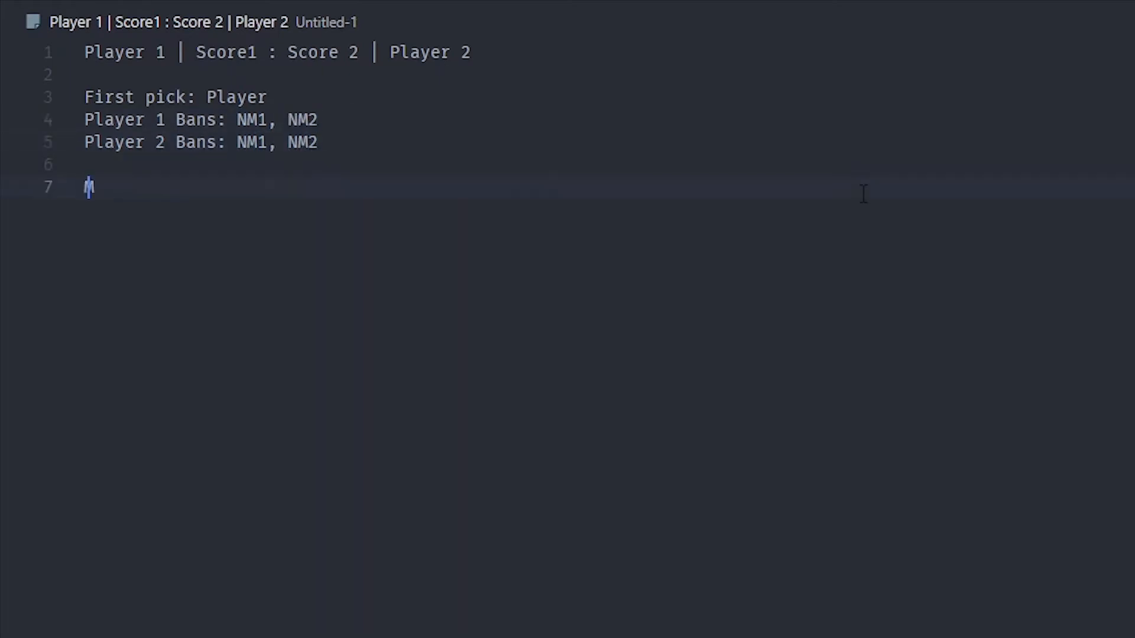
Add the heading "Quarterfinals, Match 1" above the score line and complete the MP-Link line with "<link>"
{"action": "key", "text": "ctrl+Home"}
{"action": "key", "text": "Return"}
{"action": "key", "text": "Return"}
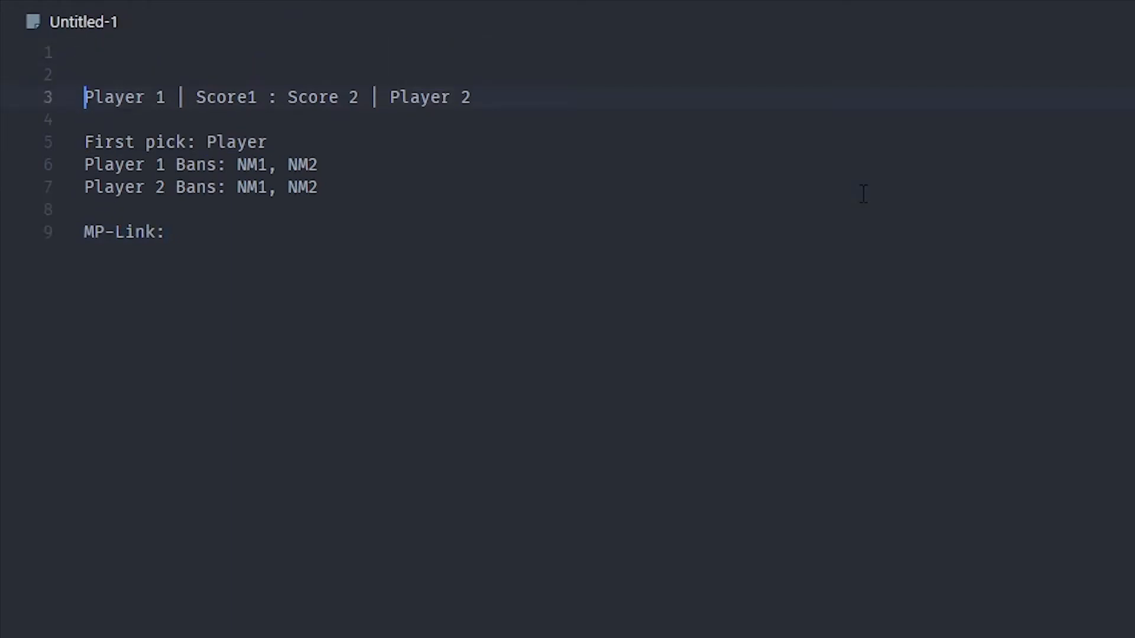
{"action": "type", "text": "Quarterfina"}
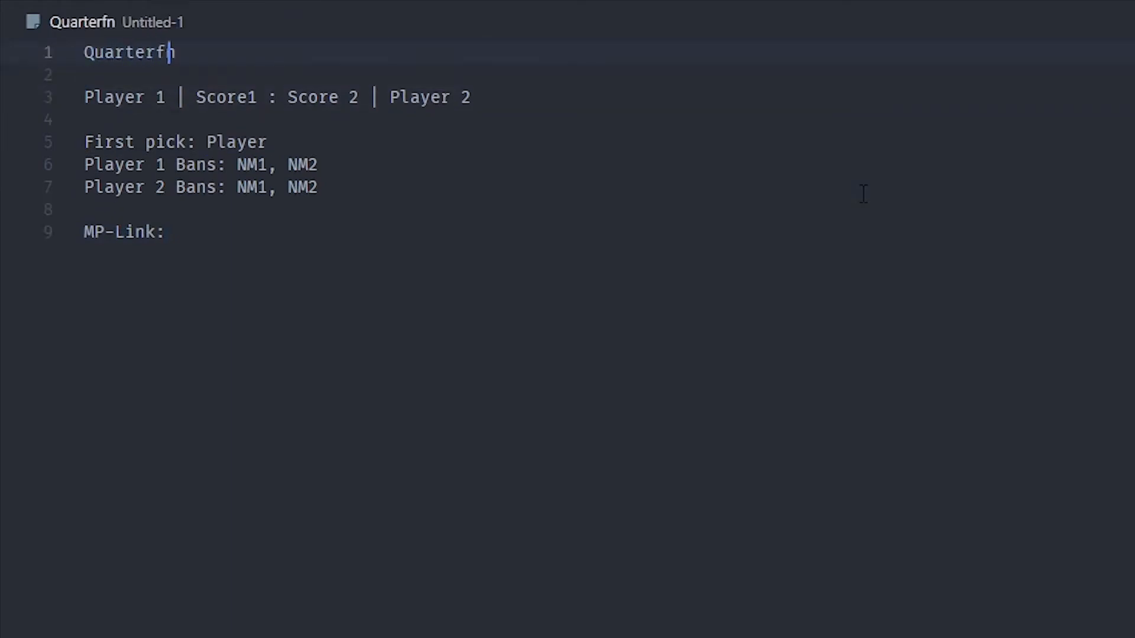
{"action": "type", "text": "ls, Match"}
{"action": "key", "text": "Return"}
{"action": "key", "text": "BackSpace"}
{"action": "type", "text": "1"}
{"action": "type", "text": "link>"}
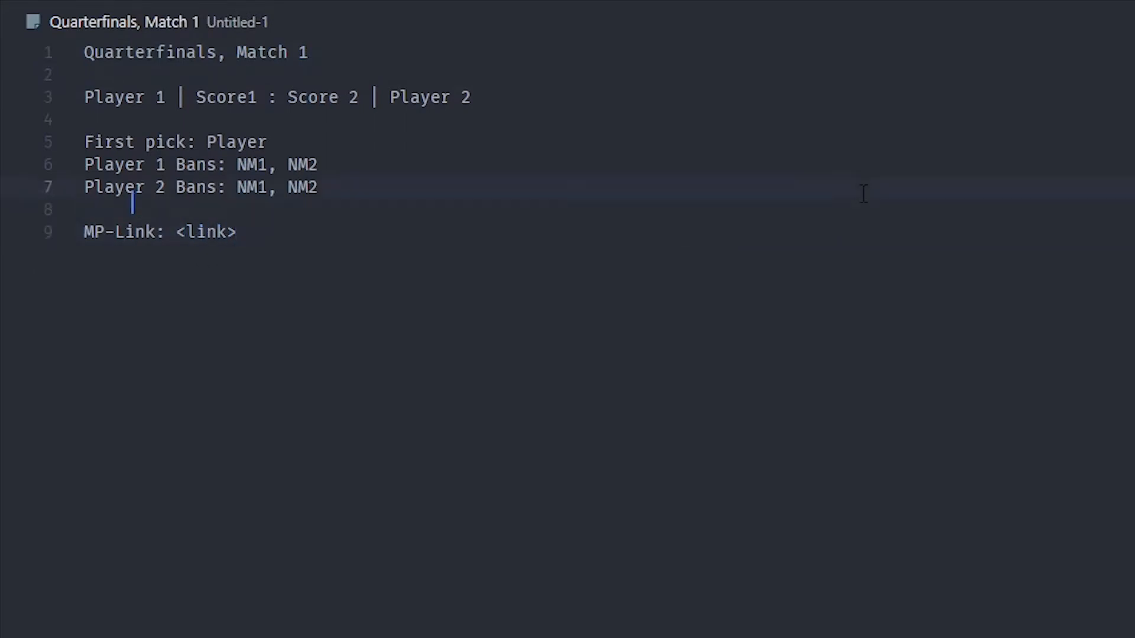
Wrap the "Quarterfinals, Match 1" heading in double asterisks to mark it bold
{"action": "key", "text": "Up"}
{"action": "key", "text": "Up"}
{"action": "key", "text": "Up"}
{"action": "key", "text": "Home"}
{"action": "type", "text": "**"}
{"action": "key", "text": "End"}
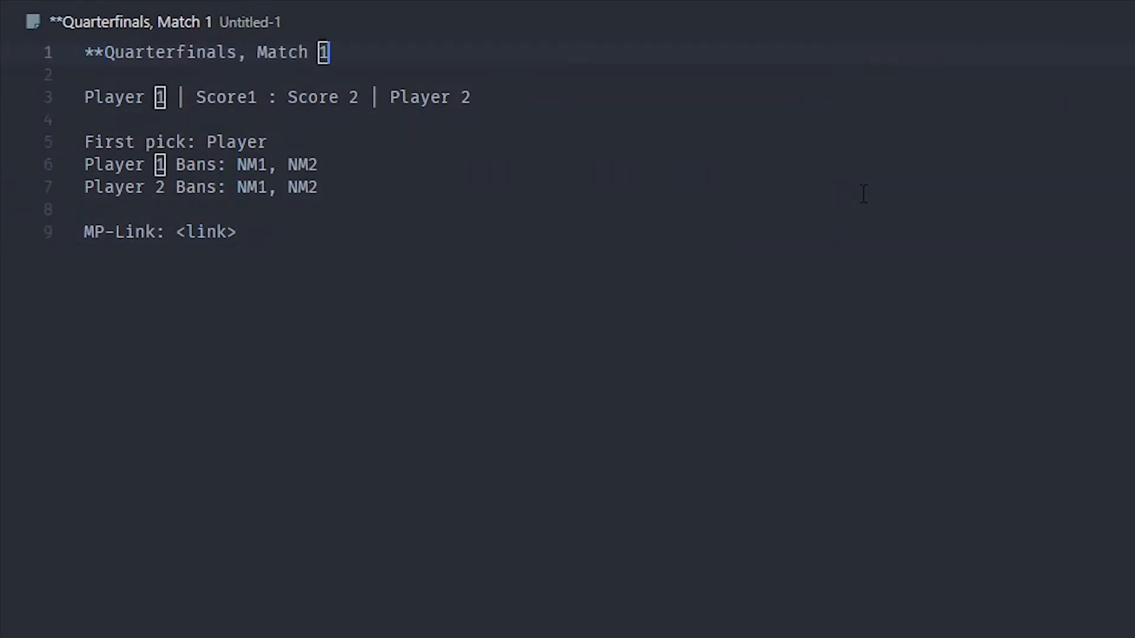
{"action": "type", "text": "**"}
{"action": "key", "text": "Down"}
{"action": "key", "text": "Down"}
{"action": "key", "text": "Left"}
{"action": "key", "text": "Left"}
{"action": "key", "text": "Left"}
{"action": "key", "text": "Left"}
{"action": "key", "text": "Left"}
{"action": "key", "text": "Left"}
{"action": "key", "text": "Left"}
{"action": "key", "text": "Left"}
{"action": "key", "text": "Left"}
{"action": "type", "text": "**"}
{"action": "key", "text": "Home"}
{"action": "type", "text": "**"}
{"action": "key", "text": "shift+alt+Down"}
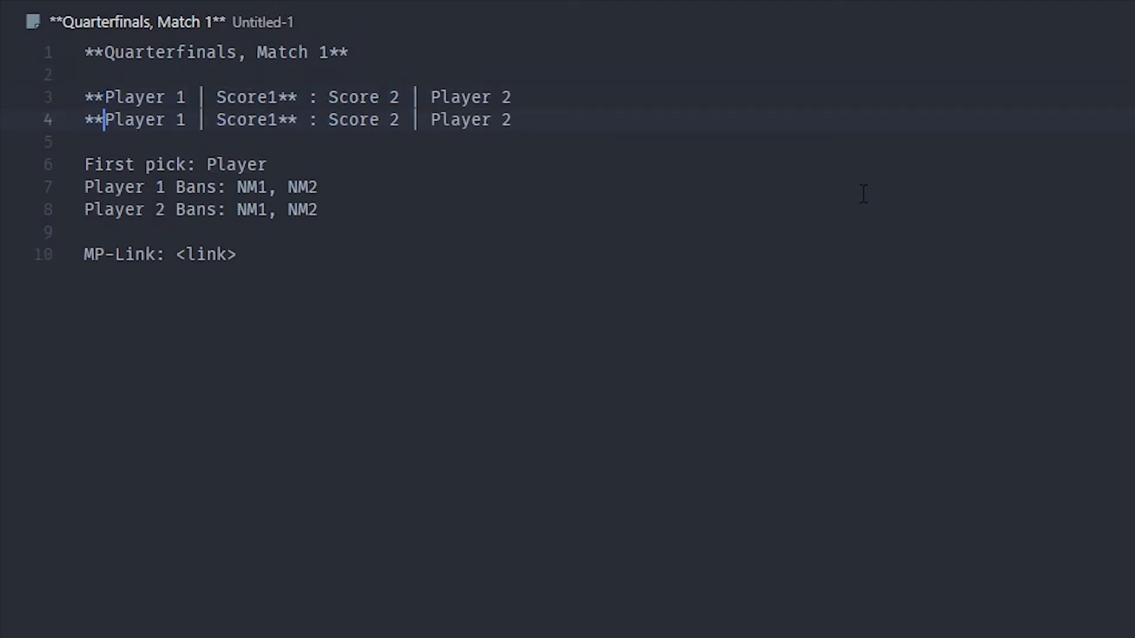
{"action": "key", "text": "ctrl+z"}
{"action": "key", "text": "ctrl+z"}
{"action": "key", "text": "ctrl+z"}
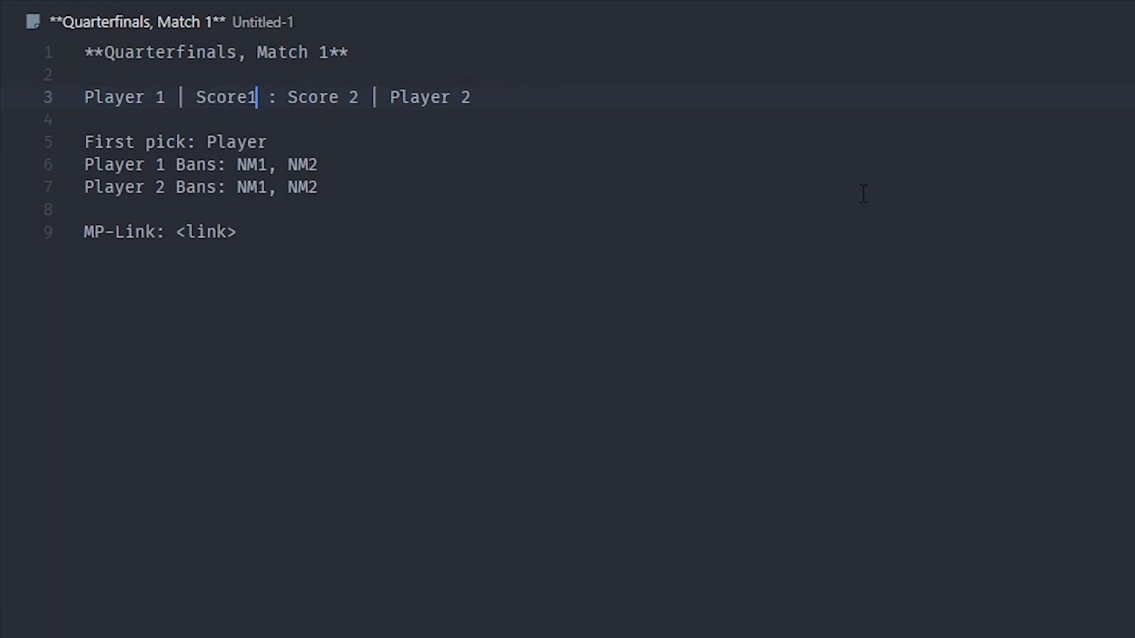
Duplicate the score line and wrap "Player 1 | Score1" in double asterisks on the first copy
{"action": "key", "text": "shift+alt+Down"}
{"action": "key", "text": "Up"}
{"action": "type", "text": "**"}
{"action": "key", "text": "Home"}
{"action": "type", "text": "**"}
Wrap "Score 2 | Player 2" in double asterisks on the second score line
{"action": "key", "text": "Down"}
{"action": "key", "text": "ctrl+Right"}
{"action": "key", "text": "ctrl+Right"}
{"action": "key", "text": "ctrl+Right"}
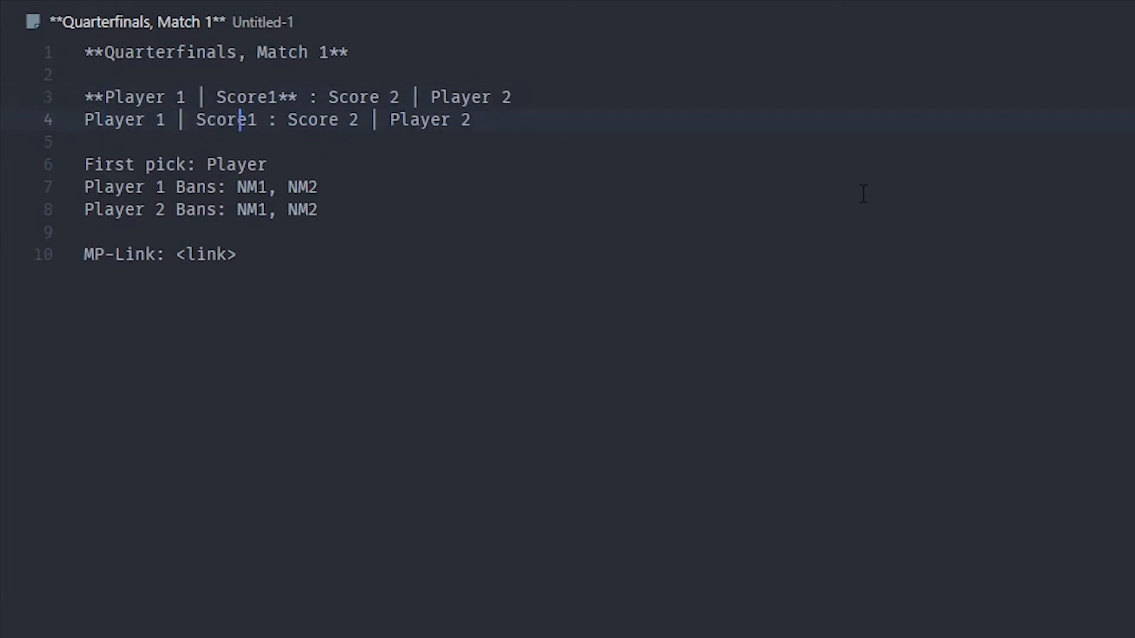
{"action": "type", "text": "**"}
{"action": "key", "text": "End"}
Add ":crown:" before the bold Player 1 part of the first score line and after Player 2 on the second
{"action": "key", "text": "Up"}
{"action": "key", "text": "ctrl+Left"}
{"action": "key", "text": "ctrl+Left"}
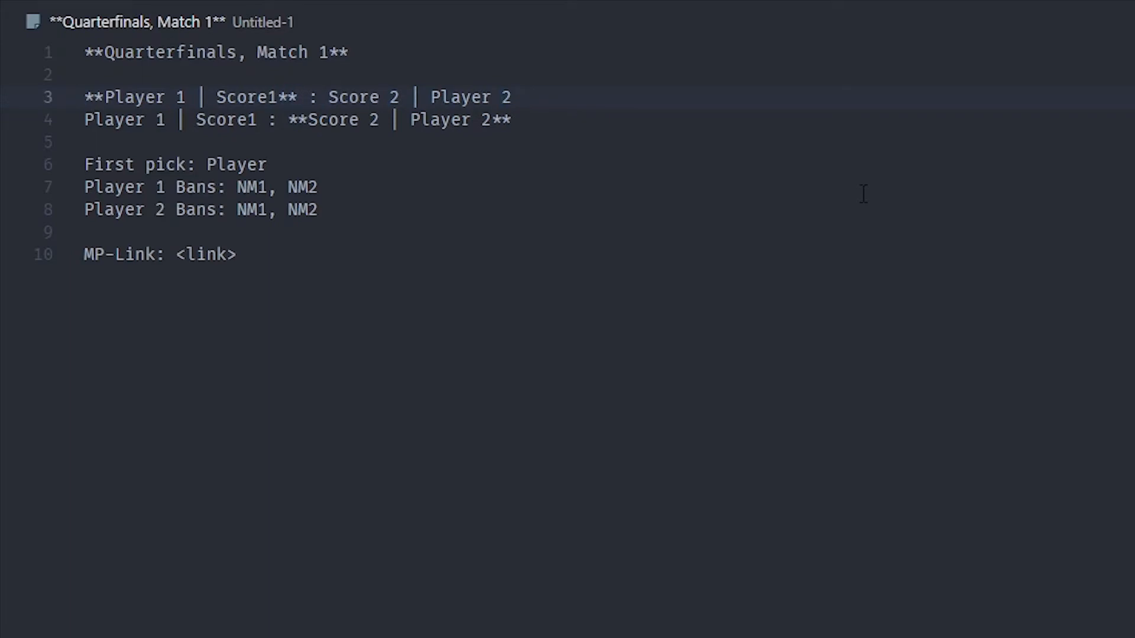
{"action": "type", "text": ":"}
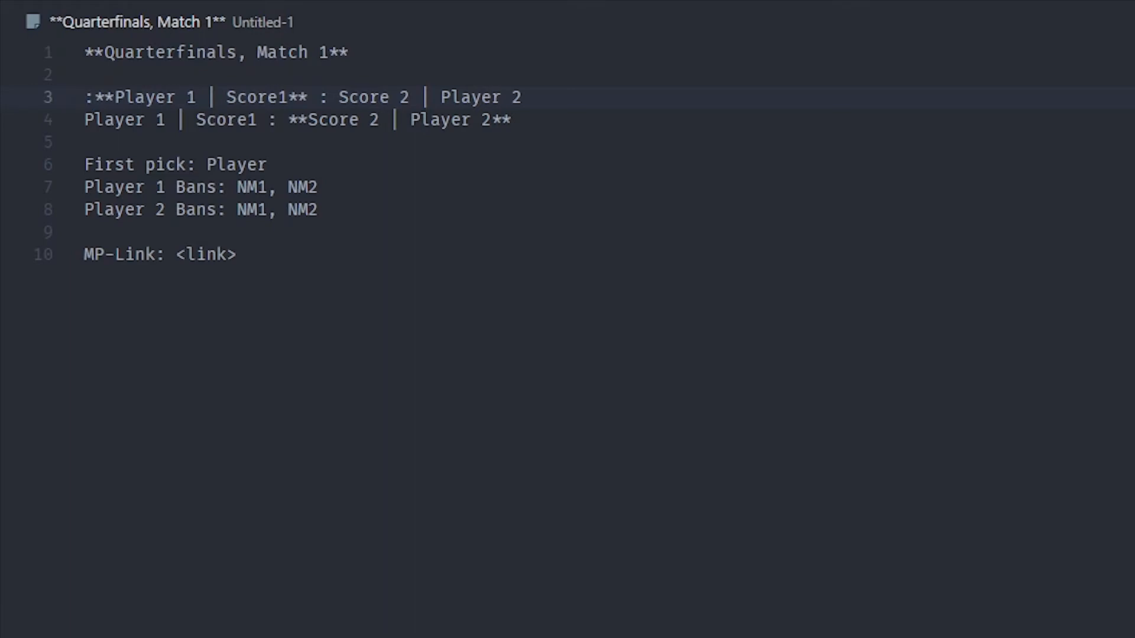
{"action": "type", "text": "crown: "}
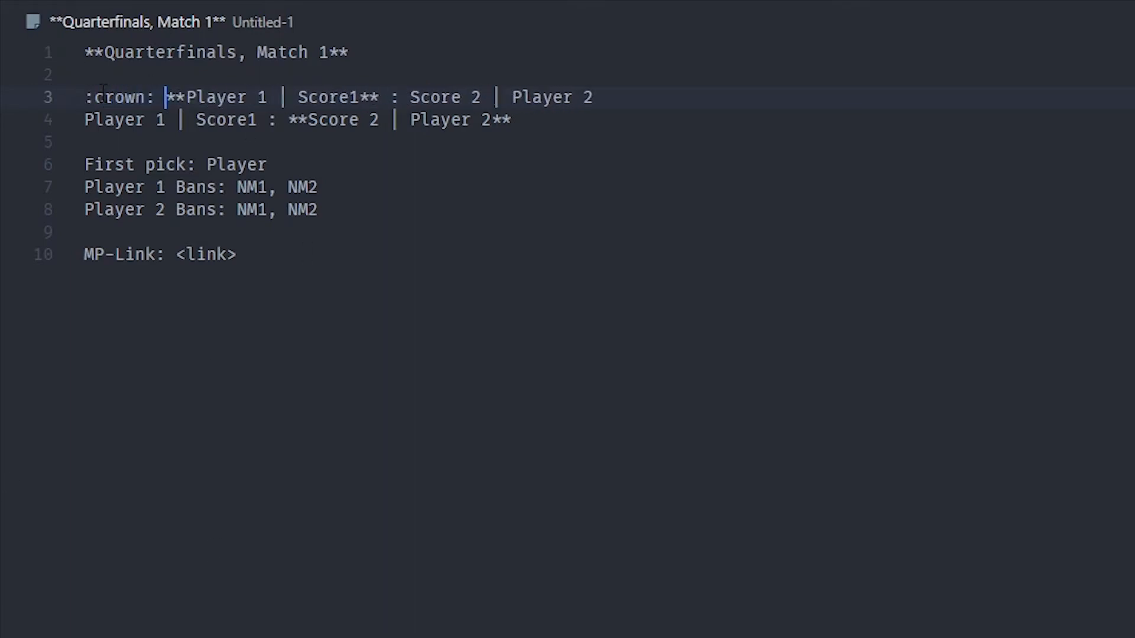
{"action": "type", "text": " :crown:"}
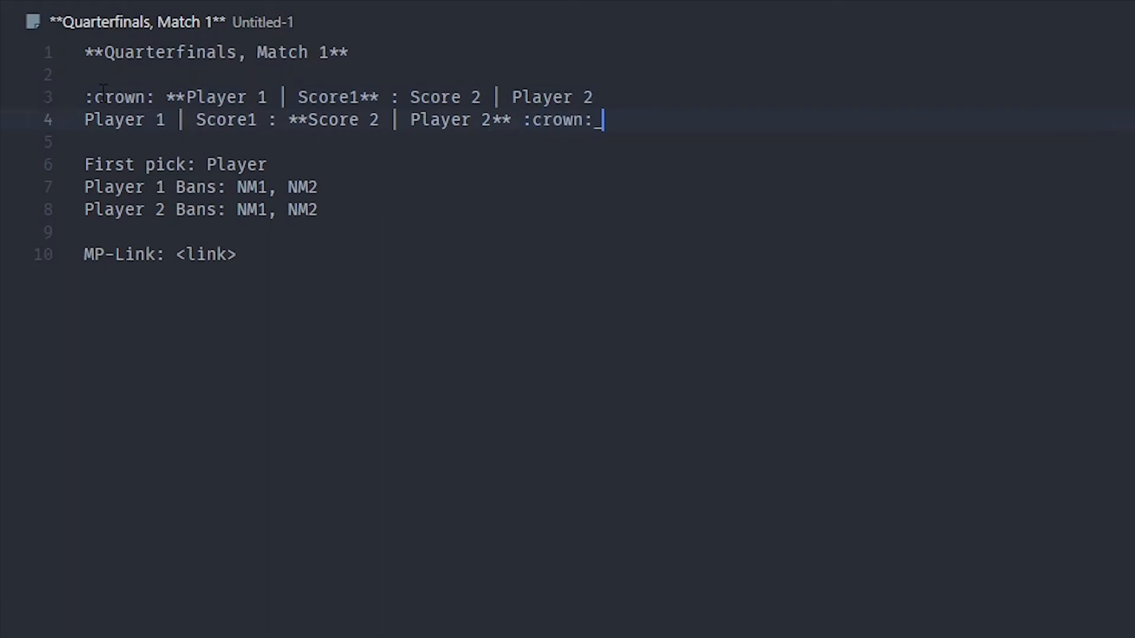
{"action": "left_click_drag", "start_coordinate": [644, 115], "coordinate": [504, 119]}
{"action": "left_click", "coordinate": [485, 208]}
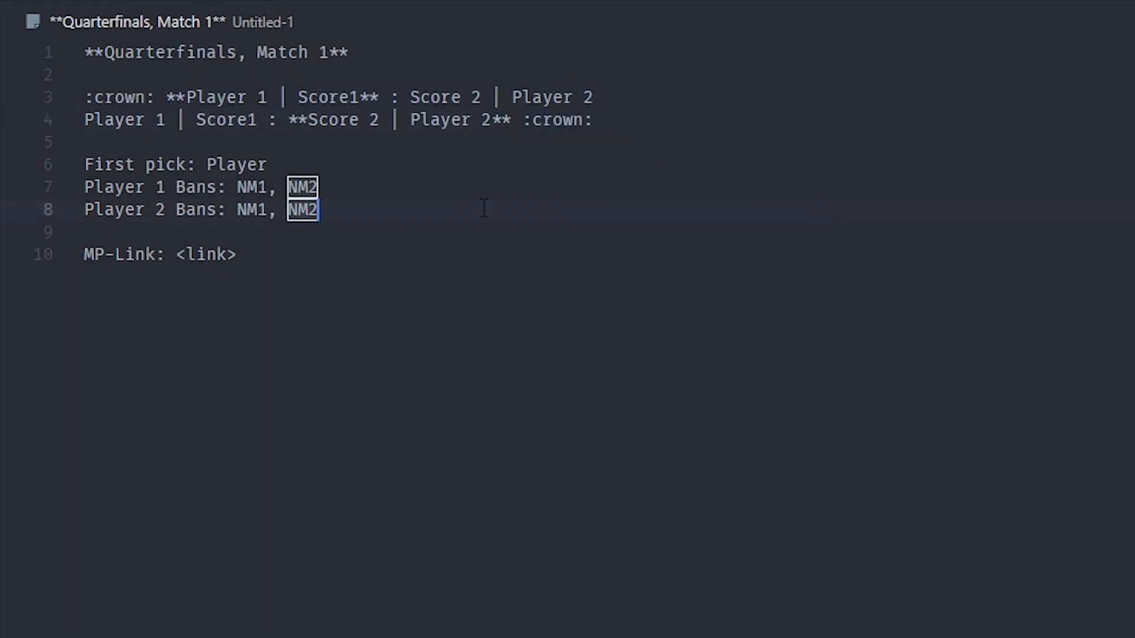
Wrap the "First pick:", "Player 1 Bans:" and "Player 2 Bans:" labels in double asterisks
{"action": "left_click", "coordinate": [185, 163]}
{"action": "key", "text": "Home"}
{"action": "key", "text": "Down"}
{"action": "type", "text": "*"}
{"action": "key", "text": "Escape"}
{"action": "key", "text": "ctrl+Right"}
{"action": "key", "text": "ctrl+Right"}
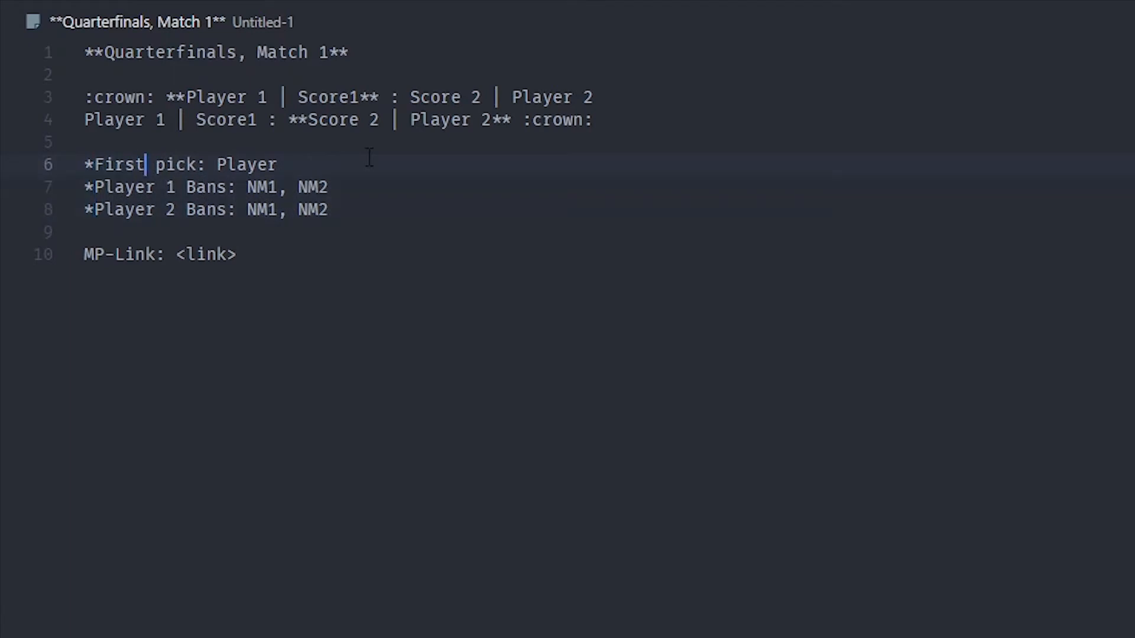
{"action": "key", "text": "shift+Right"}
{"action": "key", "text": "Right"}
{"action": "type", "text": "**"}
{"action": "key", "text": "Left"}
{"action": "key", "text": "Left"}
{"action": "key", "text": "Left"}
{"action": "key", "text": "Left"}
{"action": "key", "text": "Left"}
{"action": "key", "text": "Left"}
{"action": "key", "text": "Left"}
{"action": "key", "text": "Left"}
{"action": "key", "text": "Left"}
{"action": "key", "text": "Left"}
{"action": "key", "text": "Left"}
{"action": "key", "text": "Left"}
{"action": "key", "text": "Left"}
{"action": "key", "text": "Left"}
{"action": "type", "text": "*"}
Wrap the "MP-Link:" label in double asterisks
{"action": "left_click", "coordinate": [289, 271]}
{"action": "key", "text": "ctrl+Left"}
{"action": "key", "text": "ctrl+Left"}
{"action": "key", "text": "ctrl+Left"}
{"action": "key", "text": "Right"}
{"action": "type", "text": "**"}
{"action": "key", "text": "Home"}
{"action": "type", "text": "**"}
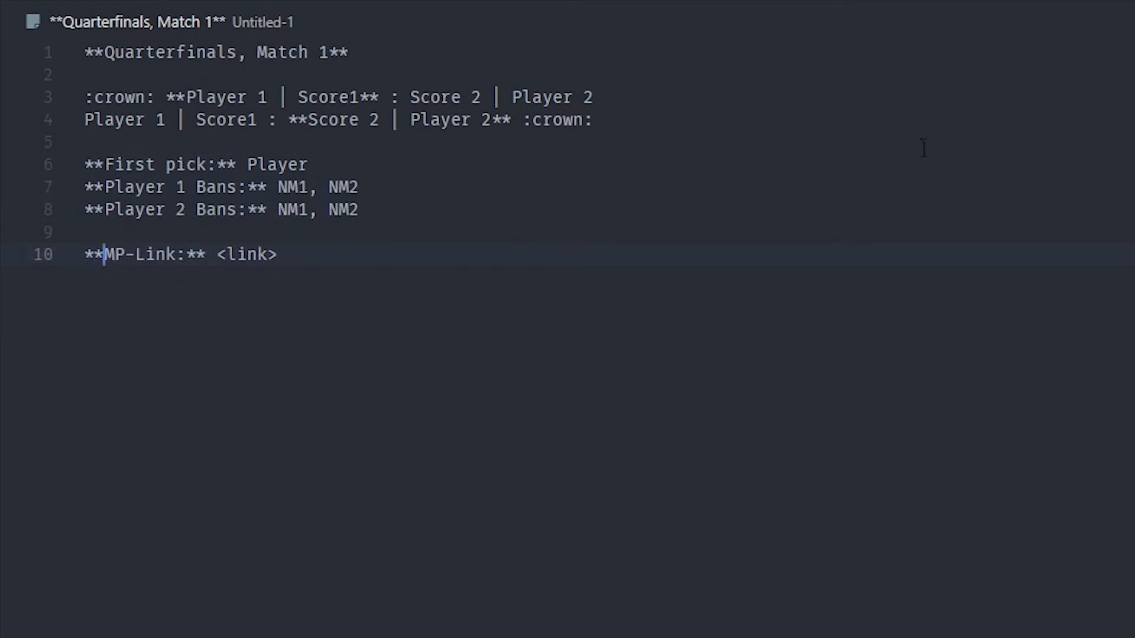
Append "&CHAR(10)" to the end of every line, including the blank ones
{"action": "key", "text": "ctrl+a"}
{"action": "key", "text": "alt+shift+i"}
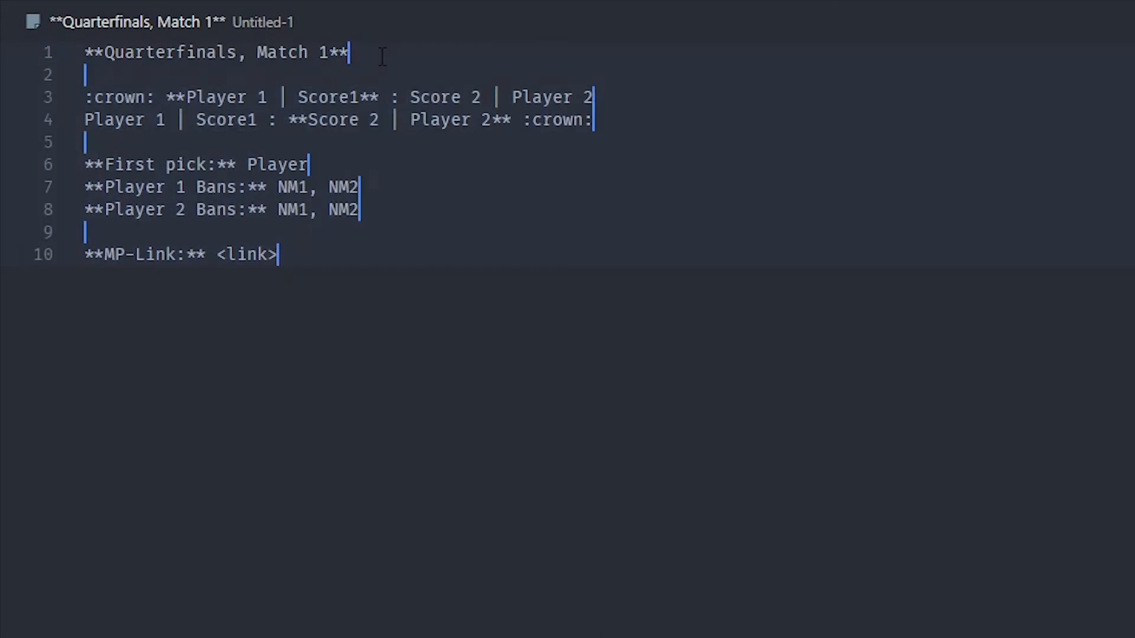
{"action": "type", "text": "&CHAR(10)"}
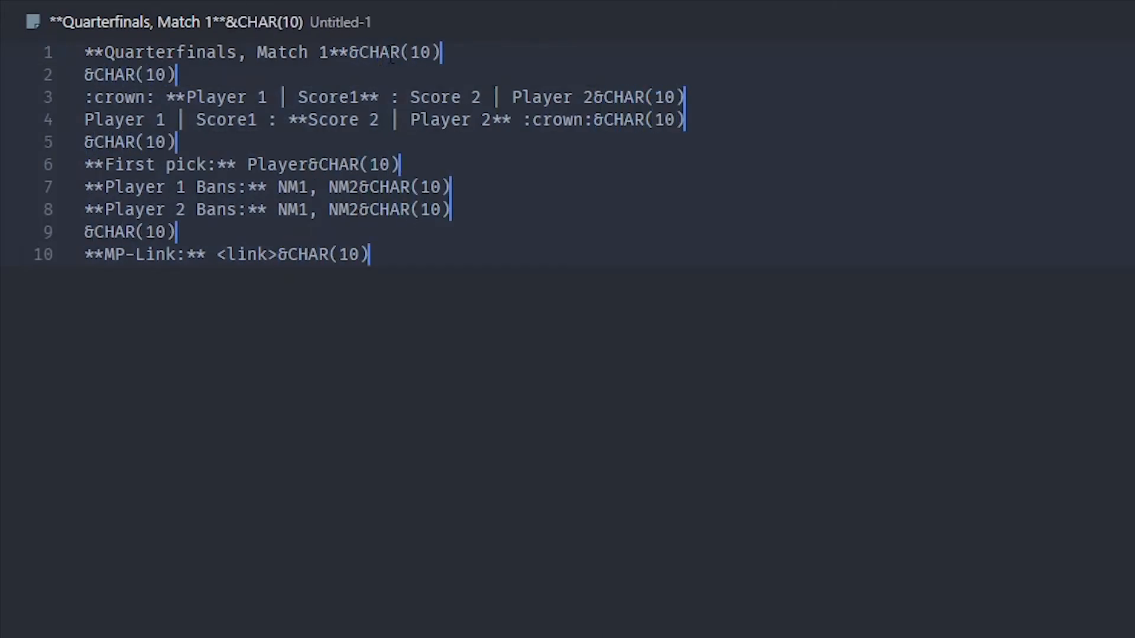
Enclose the whole message text in double quotation marks
{"action": "left_click", "coordinate": [383, 142]}
{"action": "key", "text": "ctrl+Home"}
{"action": "type", "text": "\""}
{"action": "key", "text": "ctrl+End"}
Move "&CHAR(10)" from the end of the second score line to the line directly below it
{"action": "key", "text": "Up"}
{"action": "key", "text": "Up"}
{"action": "key", "text": "Up"}
{"action": "key", "text": "End"}
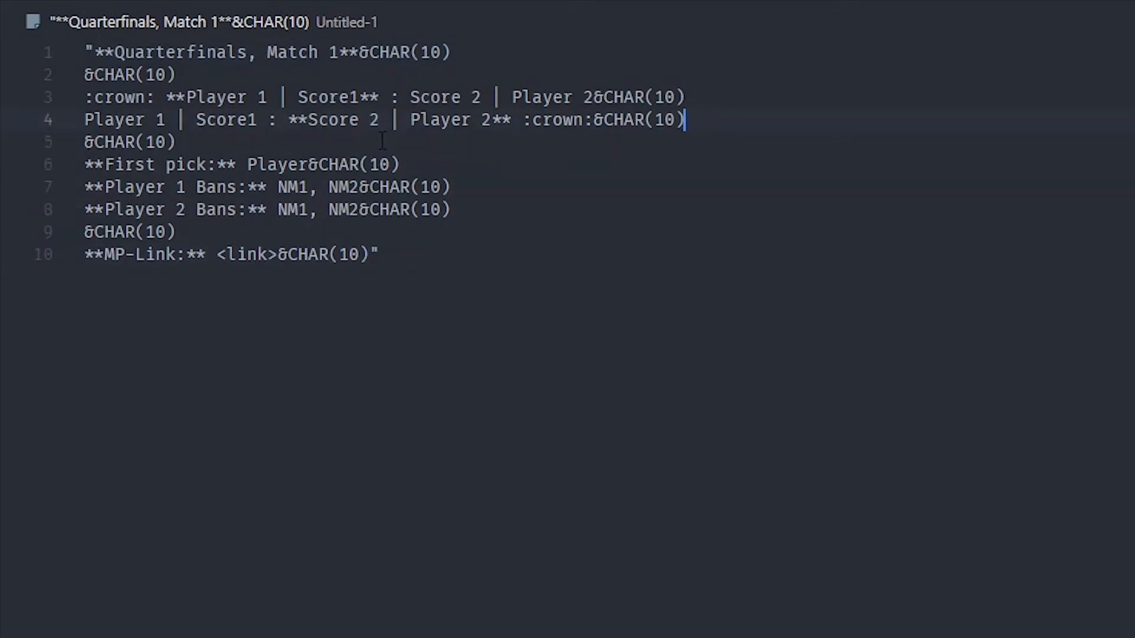
{"action": "key", "text": "shift+Home"}
{"action": "key", "text": "End"}
{"action": "key", "text": "shift+Left"}
{"action": "key", "text": "shift+Left"}
{"action": "key", "text": "shift+Left"}
{"action": "key", "text": "shift+Left"}
{"action": "key", "text": "shift+Left"}
{"action": "key", "text": "shift+Left"}
{"action": "key", "text": "shift+Left"}
{"action": "key", "text": "shift+Left"}
{"action": "key", "text": "shift+Left"}
{"action": "key", "text": "ctrl+c"}
{"action": "key", "text": "BackSpace"}
{"action": "key", "text": "Down"}
{"action": "key", "text": "ctrl+v"}
Remove "&CHAR(10)" from the end of the first score line
{"action": "key", "text": "Up"}
{"action": "key", "text": "Up"}
{"action": "key", "text": "End"}
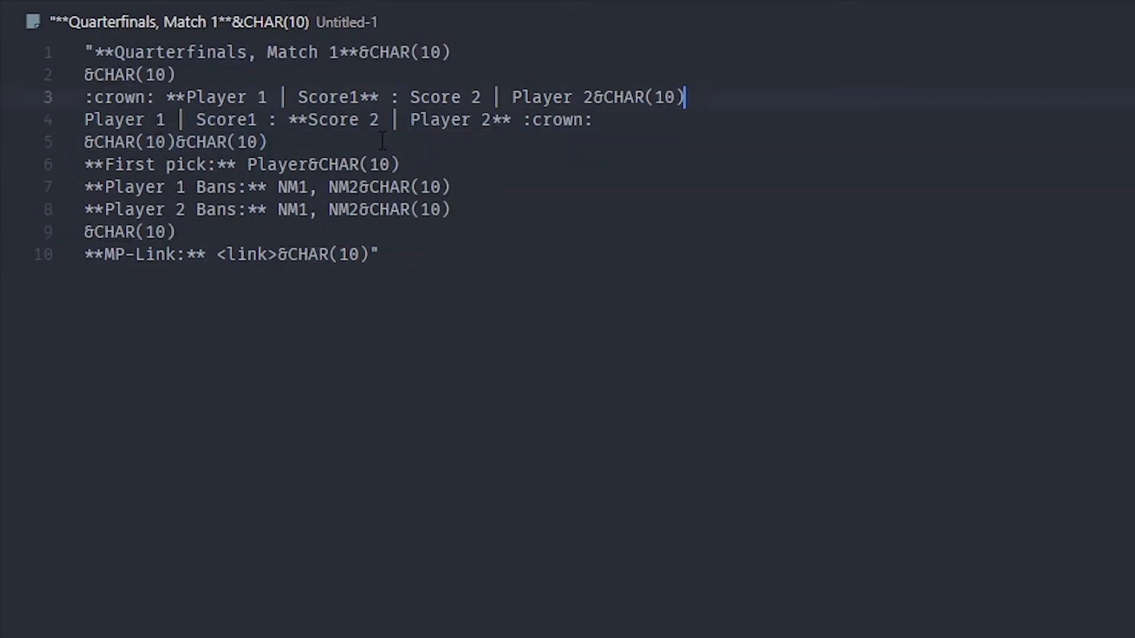
{"action": "key", "text": "shift+Left"}
{"action": "key", "text": "shift+Left"}
{"action": "key", "text": "shift+Left"}
{"action": "key", "text": "shift+Left"}
{"action": "key", "text": "shift+Left"}
{"action": "key", "text": "shift+Left"}
{"action": "key", "text": "shift+Left"}
{"action": "key", "text": "shift+Left"}
{"action": "key", "text": "shift+Left"}
{"action": "key", "text": "BackSpace"}
Insert blank lines above the score lines and write "IF(Score1 > Score2)" between them
{"action": "key", "text": "Up"}
{"action": "key", "text": "Return"}
{"action": "key", "text": "Return"}
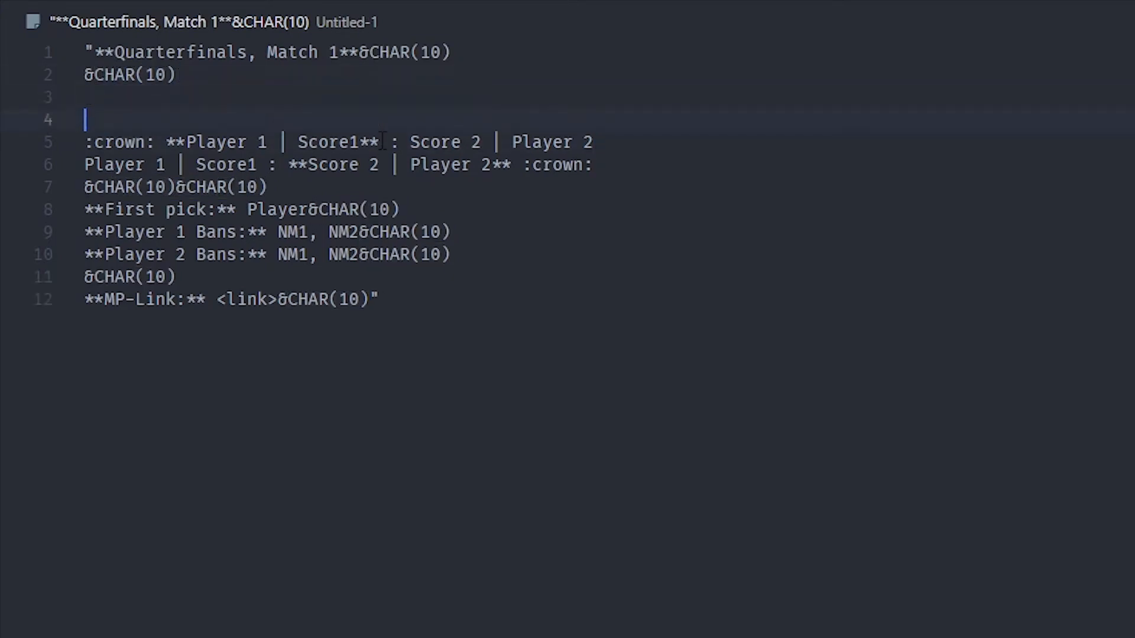
{"action": "key", "text": "Return"}
{"action": "key", "text": "Up"}
{"action": "type", "text": "IF(Score1 > Score2"}
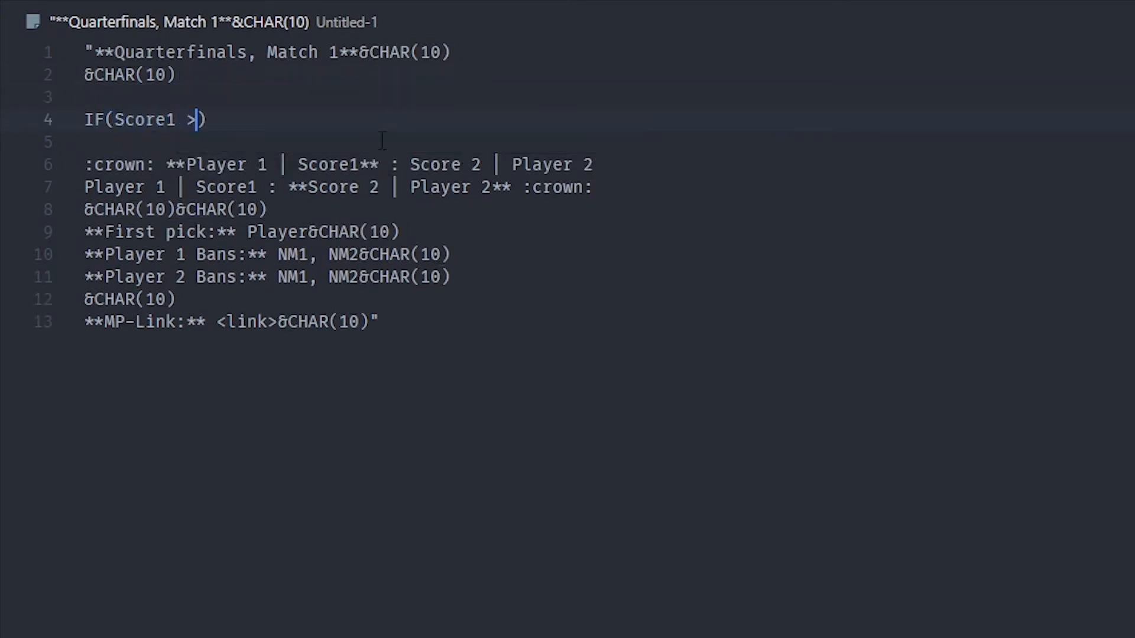
Nest the IF condition inside AND( ) and add "Score1 + Score2" as the second argument
{"action": "key", "text": "ctrl+shift+Left"}
{"action": "key", "text": "ctrl+shift+Left"}
{"action": "key", "text": "ctrl+shift+Left"}
{"action": "key", "text": "ctrl+x"}
{"action": "type", "text": "AND("}
{"action": "key", "text": "ctrl+v"}
{"action": "type", "text": ", Score1 + Score2"}
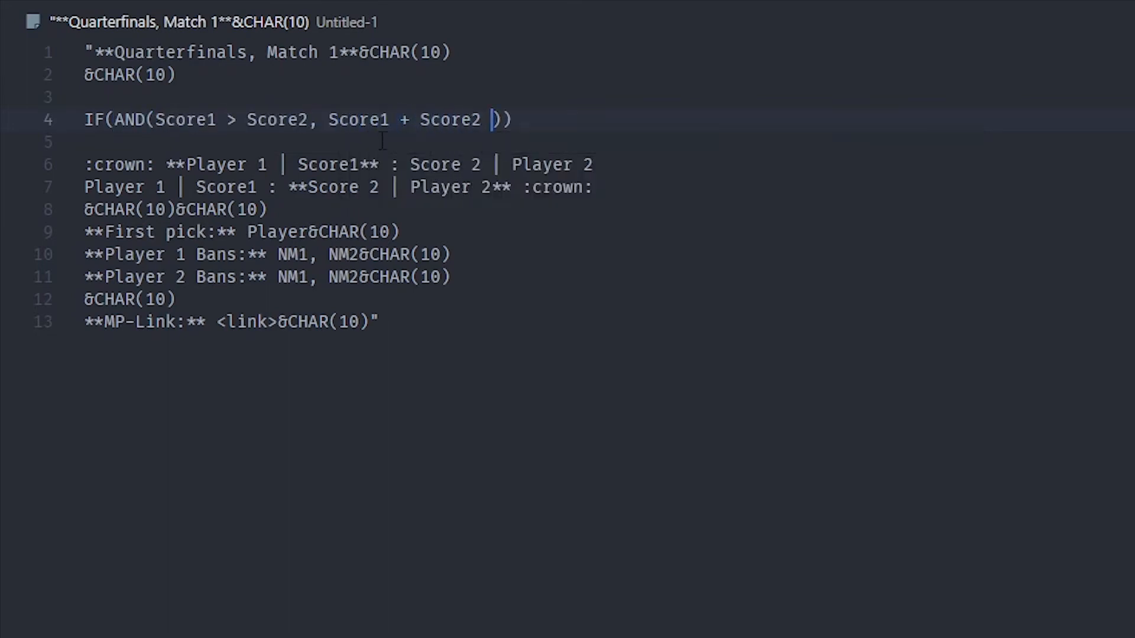
Remove the spaces around the plus and greater-than signs in the AND conditions
{"action": "key", "text": "BackSpace"}
{"action": "key", "text": "Left"}
{"action": "key", "text": "BackSpace"}
{"action": "key", "text": "ctrl+Left"}
{"action": "key", "text": "ctrl+Left"}
{"action": "key", "text": "BackSpace"}
{"action": "key", "text": "Left"}
{"action": "key", "text": "BackSpace"}
{"action": "key", "text": "Right"}
{"action": "key", "text": "Right"}
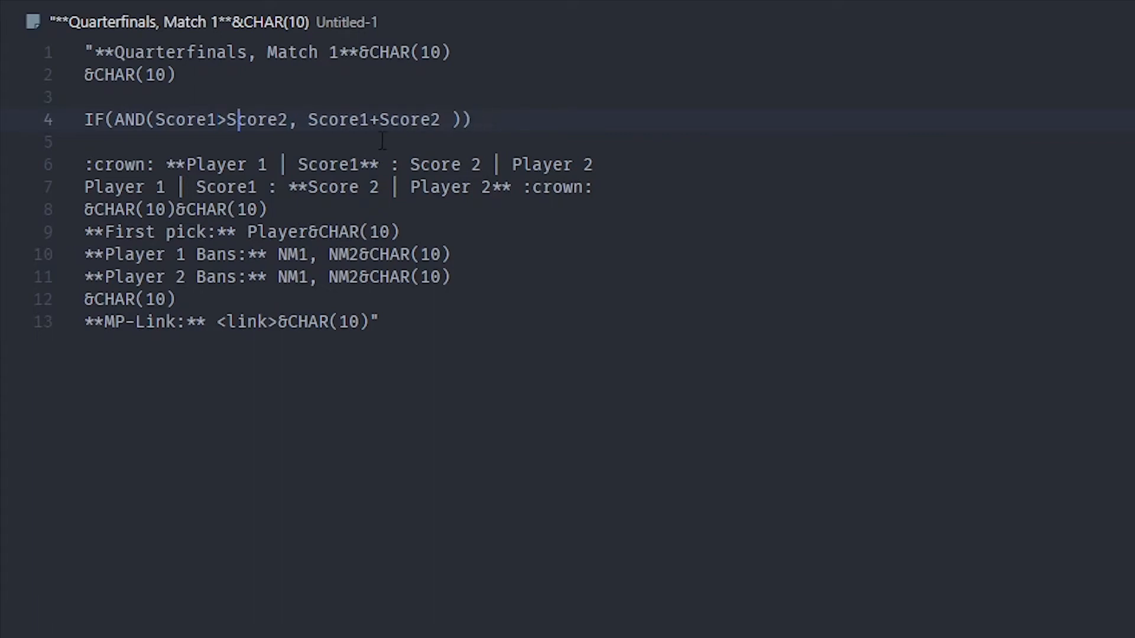
Remove the space inside "Score 2" and "Player 2" throughout the score and ban lines
{"action": "key", "text": "Down"}
{"action": "key", "text": "BackSpace"}
{"action": "key", "text": "Up"}
{"action": "key", "text": "Right"}
{"action": "key", "text": "Right"}
{"action": "key", "text": "Right"}
{"action": "key", "text": "Right"}
{"action": "key", "text": "Right"}
{"action": "key", "text": "Right"}
{"action": "key", "text": "Right"}
{"action": "key", "text": "Right"}
{"action": "key", "text": "Right"}
{"action": "key", "text": "Right"}
{"action": "key", "text": "Right"}
{"action": "key", "text": "BackSpace"}
{"action": "key", "text": "ctrl+d"}
{"action": "key", "text": "ctrl+d"}
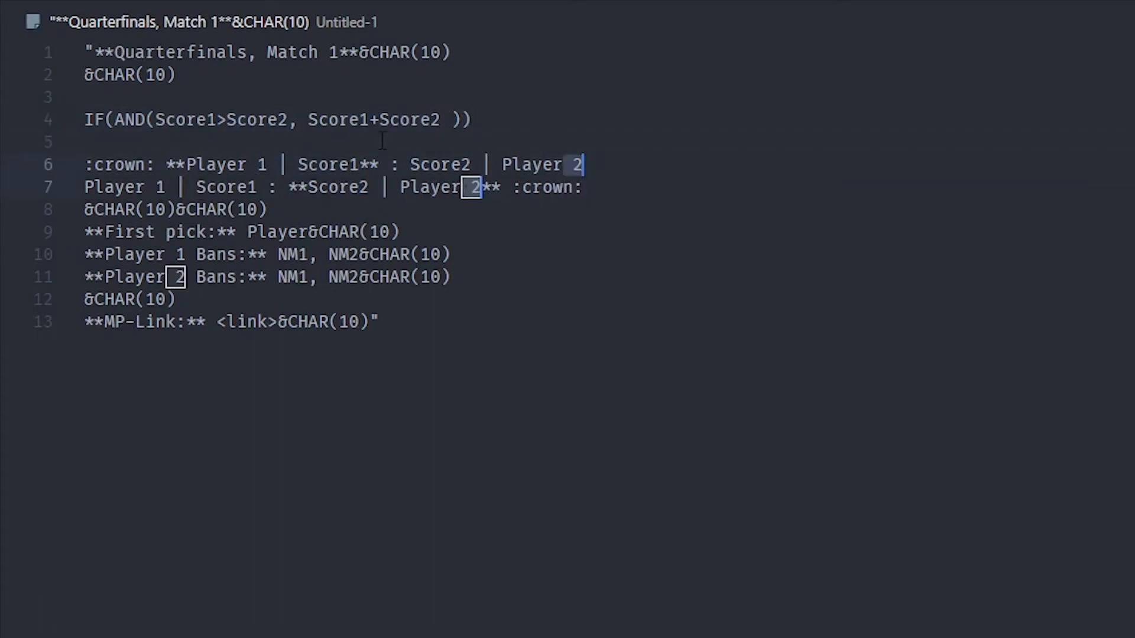
{"action": "key", "text": "BackSpace"}
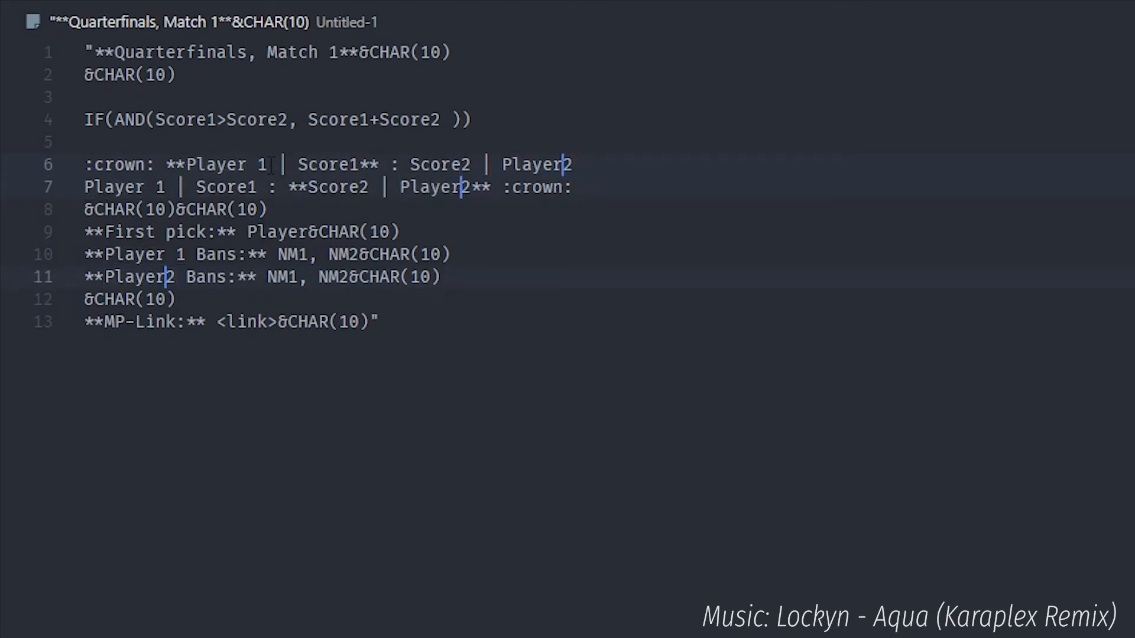
Change every "Player 1" in the score and ban lines to "Player1"
{"action": "double_click", "coordinate": [267, 164]}
{"action": "key", "text": "ctrl+d"}
{"action": "key", "text": "ctrl+d"}
{"action": "key", "text": "BackSpace"}
{"action": "key", "text": "BackSpace"}
{"action": "type", "text": "1"}
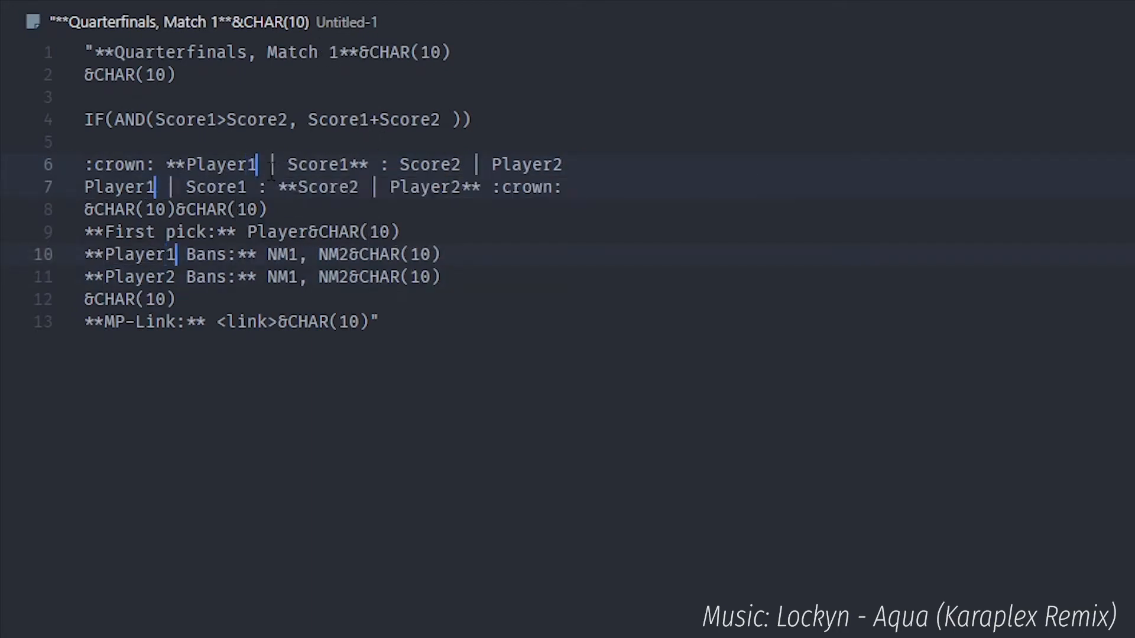
Extend the second AND condition to "Score1+Score2=(BO/2)"
{"action": "left_click", "coordinate": [550, 277]}
{"action": "left_click", "coordinate": [451, 120]}
{"action": "key", "text": "BackSpace"}
{"action": "type", "text": "="}
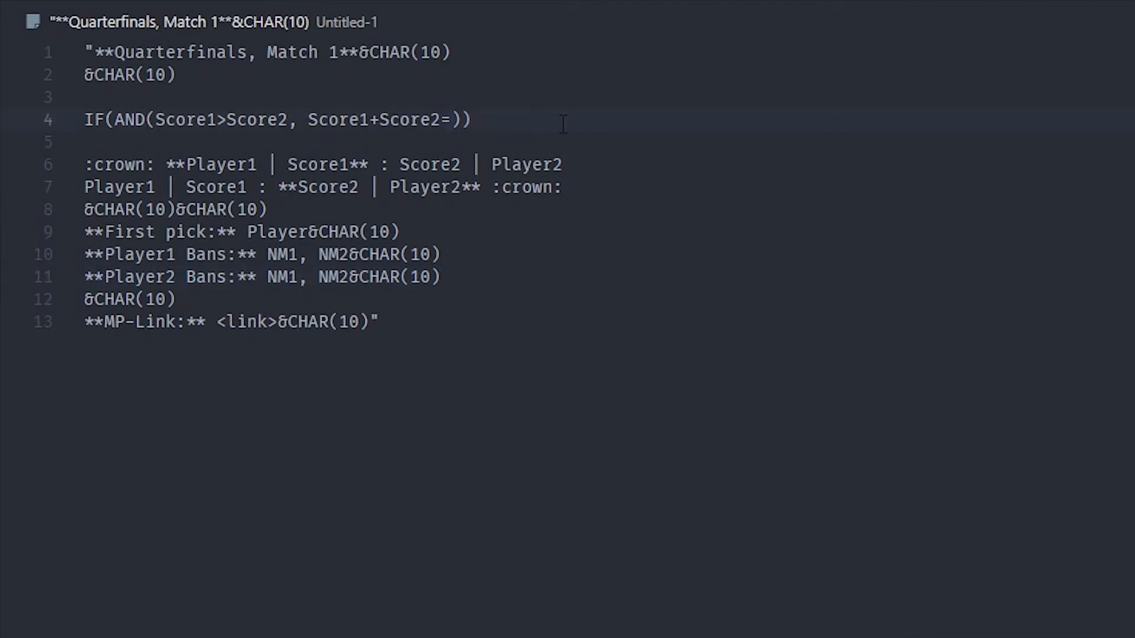
{"action": "type", "text": "Best"}
{"action": "key", "text": "BackSpace"}
{"action": "key", "text": "BackSpace"}
{"action": "key", "text": "BackSpace"}
{"action": "type", "text": "("}
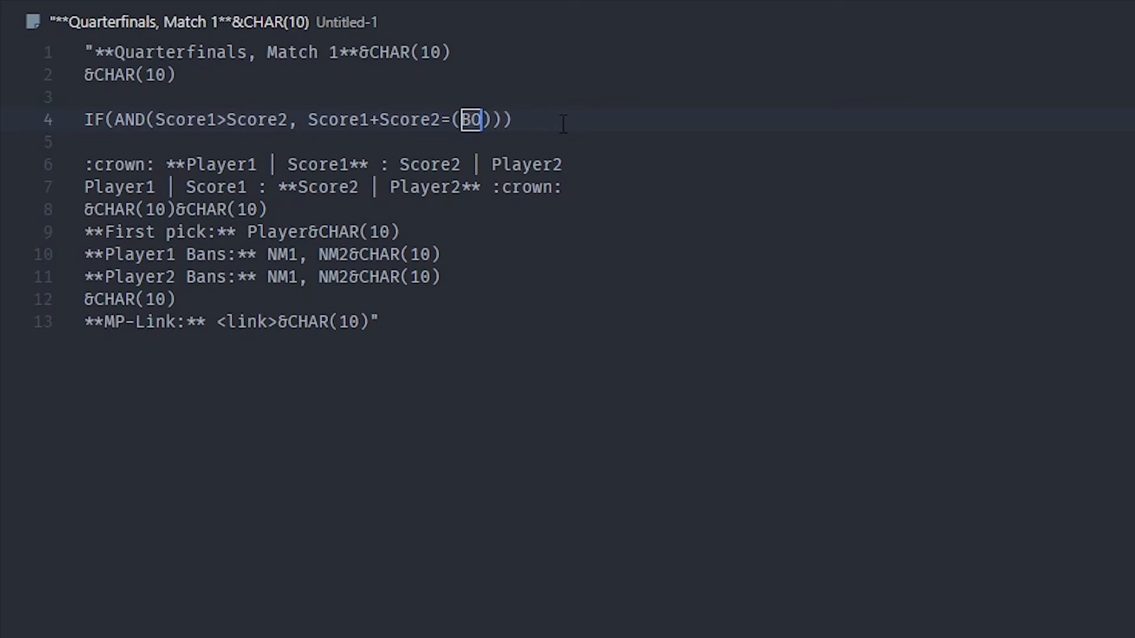
{"action": "key", "text": "Right"}
{"action": "type", "text": "/"}
Round the BO/2 term up by making it "CEILING(BO/2)"
{"action": "type", "text": "FLOOR"}
{"action": "key", "text": "ctrl+shift+Left"}
{"action": "type", "text": "CEILING"}
{"action": "key", "text": "Down"}
{"action": "key", "text": "Down"}
{"action": "key", "text": "Down"}
{"action": "key", "text": "Up"}
{"action": "key", "text": "Up"}
{"action": "key", "text": "Up"}
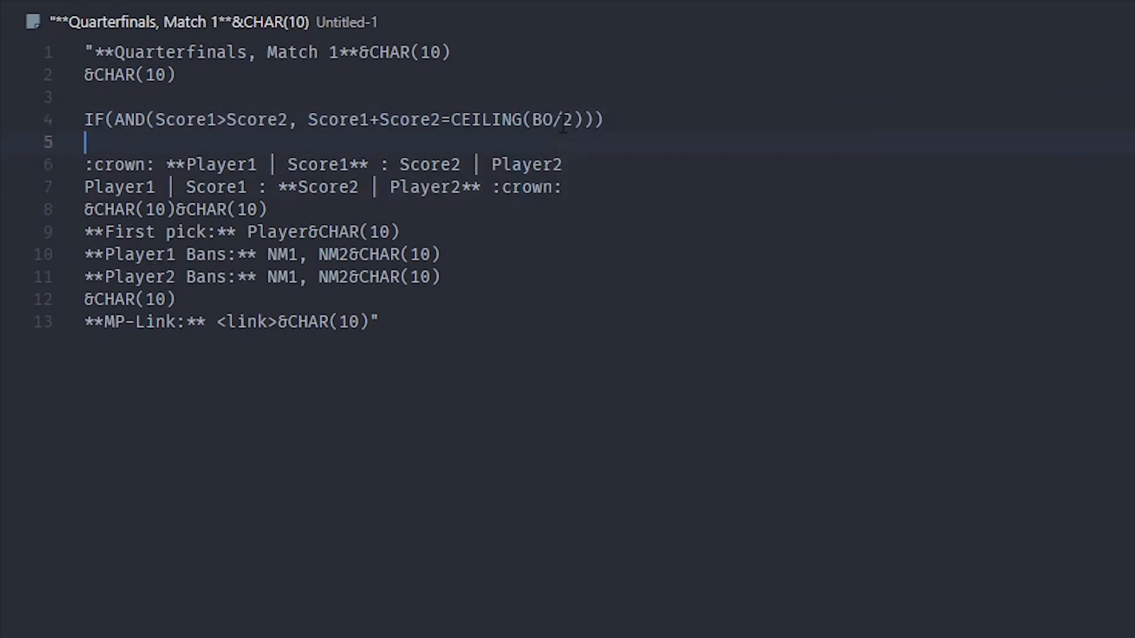
Put the opening quotation mark on its own line with two blank lines above and two below it
{"action": "key", "text": "ctrl+Left"}
{"action": "key", "text": "ctrl+Left"}
{"action": "key", "text": "ctrl+Left"}
{"action": "key", "text": "ctrl+Left"}
{"action": "key", "text": "ctrl+Home"}
{"action": "key", "text": "Right"}
{"action": "key", "text": "Return"}
{"action": "key", "text": "Return"}
{"action": "key", "text": "Return"}
{"action": "key", "text": "ctrl+Home"}
{"action": "key", "text": "Return"}
{"action": "key", "text": "Return"}
{"action": "key", "text": "Up"}
{"action": "key", "text": "Up"}
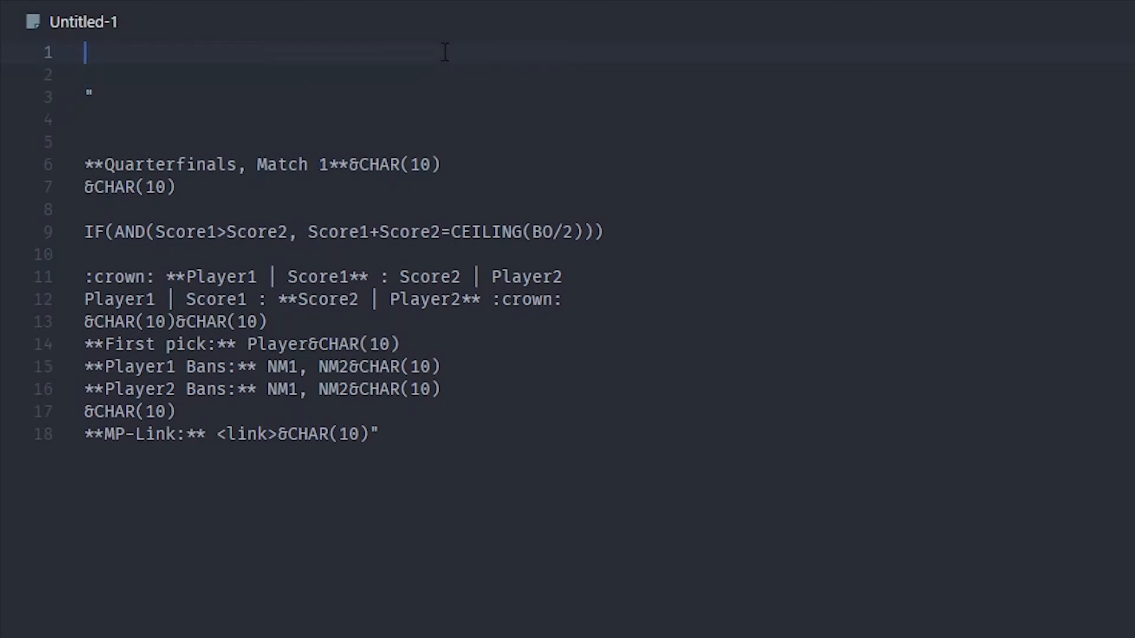
Add the case headings "MP-Link is missing" and "Match has finished" above the drafted message
{"action": "type", "text": "MP-Link is missing"}
{"action": "key", "text": "Down"}
{"action": "key", "text": "Return"}
{"action": "type", "text": "Match has finished"}
Add the quoted message "MP-Link is missing!" indented under the "MP-Link is missing" heading, with blank lines around it
{"action": "key", "text": "Up"}
{"action": "key", "text": "Return"}
{"action": "key", "text": "Return"}
{"action": "key", "text": "Up"}
{"action": "type", "text": "\"MP-Link is missin"}
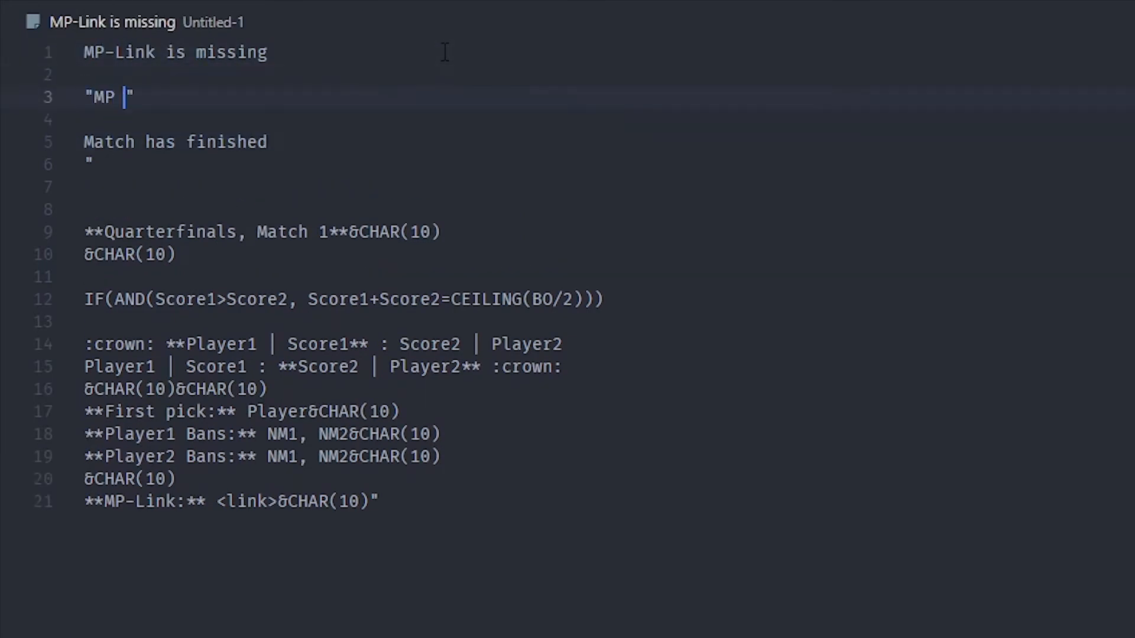
{"action": "type", "text": "g!"}
{"action": "key", "text": "Down"}
{"action": "key", "text": "Down"}
{"action": "key", "text": "Down"}
{"action": "key", "text": "Up"}
{"action": "key", "text": "Up"}
{"action": "key", "text": "Up"}
{"action": "key", "text": "Home"}
{"action": "key", "text": "Tab"}
Indent the whole drafted message under "Match has finished" and remove the blank lines below its opening quotation mark
{"action": "key", "text": "Down"}
{"action": "key", "text": "Down"}
{"action": "key", "text": "Down"}
{"action": "key", "text": "Home"}
{"action": "key", "text": "ctrl+shift+End"}
{"action": "key", "text": "Tab"}
{"action": "left_click", "coordinate": [431, 190]}
{"action": "key", "text": "Down"}
{"action": "key", "text": "BackSpace"}
{"action": "key", "text": "BackSpace"}
Insert the heading "Match hasn't finished" between the other two case headings
{"action": "key", "text": "Down"}
{"action": "key", "text": "Down"}
{"action": "key", "text": "Down"}
{"action": "key", "text": "Down"}
{"action": "key", "text": "Up"}
{"action": "key", "text": "Up"}
{"action": "key", "text": "Up"}
{"action": "key", "text": "Up"}
{"action": "key", "text": "Up"}
{"action": "key", "text": "Up"}
{"action": "key", "text": "Return"}
{"action": "key", "text": "Return"}
{"action": "key", "text": "Up"}
{"action": "type", "text": "Match hasn't finished"}
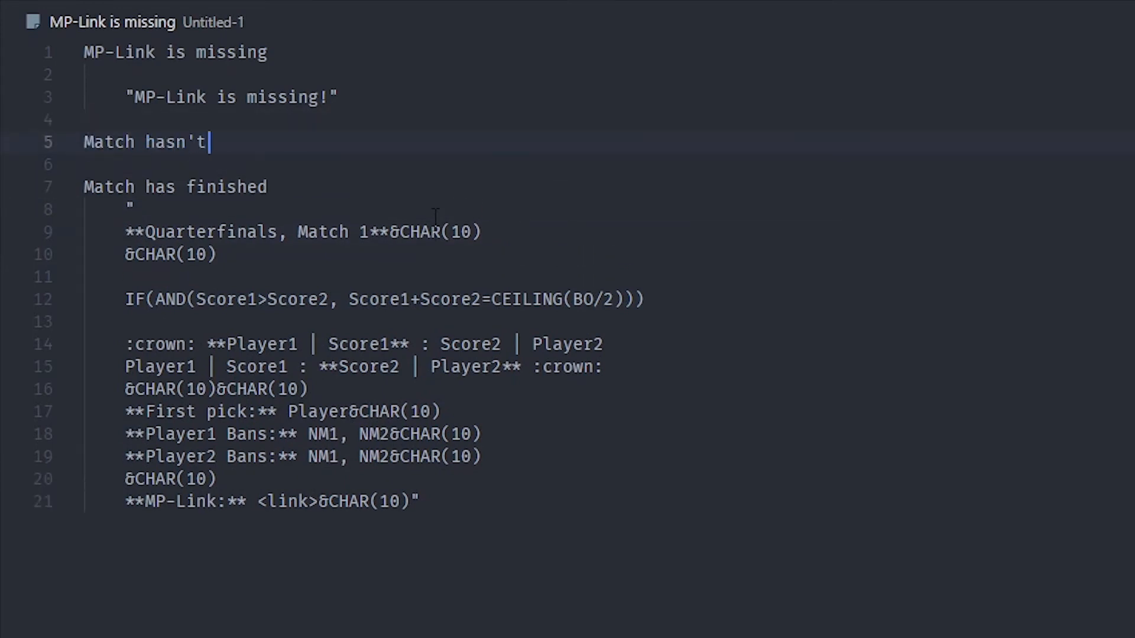
Add the indented quoted message "Match hasn't finished" below its heading
{"action": "key", "text": "Return"}
{"action": "key", "text": "Return"}
{"action": "key", "text": "Tab"}
{"action": "type", "text": "\"\""}
{"action": "type", "text": "Match hasn't finished"}
Move the closing quotation mark at the end of the MP-Link line onto its own line
{"action": "left_click", "coordinate": [782, 367]}
{"action": "left_click", "coordinate": [563, 546]}
{"action": "key", "text": "Left"}
{"action": "key", "text": "Return"}
{"action": "key", "text": "Up"}
{"action": "key", "text": "Up"}
{"action": "key", "text": "Up"}
{"action": "key", "text": "Up"}
{"action": "key", "text": "Up"}
{"action": "key", "text": "Up"}
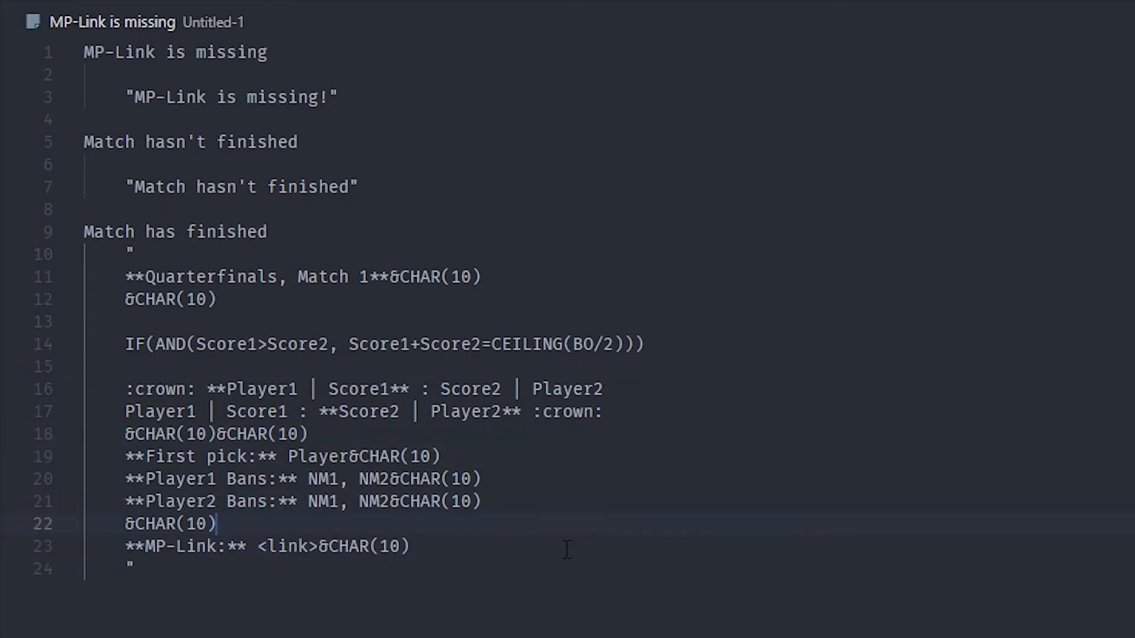
Join the opening quotation mark with the Quarterfinals line and close the quotation before its &CHAR(10)
{"action": "key", "text": "Down"}
{"action": "key", "text": "Home"}
{"action": "left_click", "coordinate": [128, 280]}
{"action": "key", "text": "shift+Home"}
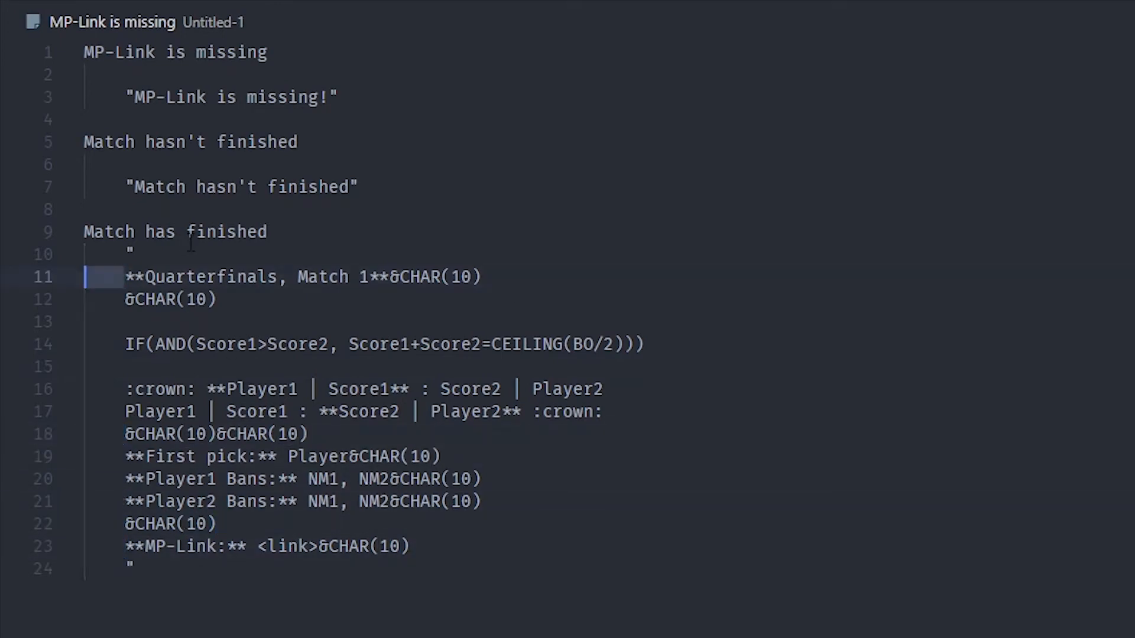
{"action": "key", "text": "BackSpace"}
{"action": "key", "text": "BackSpace"}
{"action": "left_click", "coordinate": [400, 254]}
{"action": "type", "text": "\""}
Add a closing quotation mark after the second crown line and opening ones before the First pick, Player1 Bans and Player2 Bans lines
{"action": "left_click", "coordinate": [232, 412]}
{"action": "key", "text": "Home"}
{"action": "key", "text": "BackSpace"}
{"action": "key", "text": "BackSpace"}
{"action": "type", "text": "\""}
{"action": "key", "text": "Return"}
{"action": "key", "text": "Down"}
{"action": "key", "text": "ctrl+alt+Down"}
{"action": "key", "text": "ctrl+alt+Down"}
{"action": "type", "text": "\""}
Close the quotations before &CHAR(10) in the First pick, Player1 Bans and Player2 Bans lines
{"action": "left_click", "coordinate": [363, 434]}
{"action": "key", "text": "shift+End"}
{"action": "key", "text": "ctrl+d"}
{"action": "key", "text": "ctrl+d"}
{"action": "key", "text": "Left"}
{"action": "type", "text": "\""}
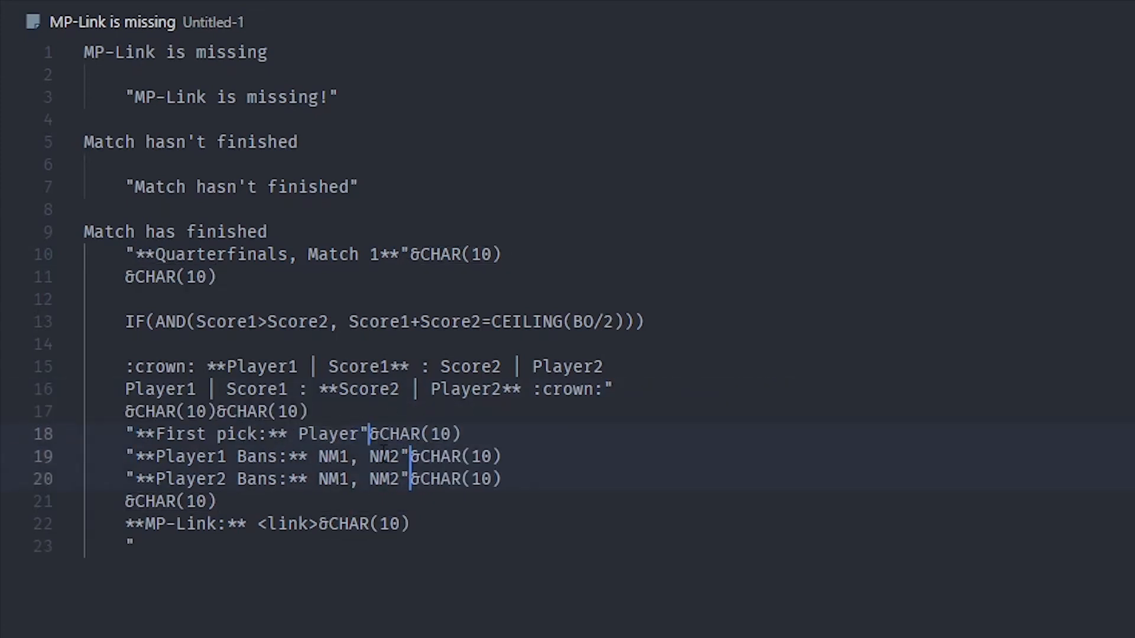
Reduce the IF condition to "Score1+Score2=CEILING(BO/2)" and lay out its comma-separated arguments on separate lines
{"action": "left_click", "coordinate": [656, 325]}
{"action": "left_click_drag", "start_coordinate": [631, 370], "coordinate": [126, 369]}
{"action": "left_click_drag", "start_coordinate": [349, 323], "coordinate": [155, 323]}
{"action": "key", "text": "ctrl+x"}
{"action": "key", "text": "ctrl+v"}
{"action": "key", "text": "Return"}
{"action": "key", "text": "Return"}
{"action": "key", "text": "Up"}
{"action": "key", "text": "Up"}
{"action": "key", "text": "End"}
{"action": "type", "text": ","}
{"action": "key", "text": "Down"}
{"action": "type", "text": ","}
{"action": "key", "text": "Return"}
{"action": "key", "text": "Up"}
Cut the score line that crowns Player1 and start a nested IF inside the outer one, with "" as the outer false value
{"action": "key", "text": "Down"}
{"action": "key", "text": "Down"}
{"action": "key", "text": "Down"}
{"action": "key", "text": "Down"}
{"action": "key", "text": "shift+End"}
{"action": "key", "text": "ctrl+x"}
{"action": "key", "text": "Up"}
{"action": "key", "text": "Up"}
{"action": "key", "text": "Up"}
{"action": "key", "text": "Up"}
{"action": "type", "text": "IF("}
{"action": "type", "text": "\"\""}
Give the nested IF the condition "Score1>Score2" and the score line crowning Player1 as its true value
{"action": "key", "text": "Up"}
{"action": "key", "text": "Right"}
{"action": "type", "text": "Score1>Score2,"}
{"action": "key", "text": "ctrl+v"}
{"action": "type", "text": ","}
Cut the score line that crowns Player2 from below the formula
{"action": "key", "text": "Down"}
{"action": "key", "text": "Down"}
{"action": "key", "text": "Down"}
{"action": "key", "text": "Down"}
{"action": "key", "text": "Down"}
{"action": "key", "text": "shift+Home"}
{"action": "key", "text": "ctrl+x"}
Enclose the nested IF's true value, the score line crowning Player1, in quotation marks
{"action": "key", "text": "Up"}
{"action": "key", "text": "Up"}
{"action": "key", "text": "Up"}
{"action": "key", "text": "Up"}
{"action": "key", "text": "Up"}
{"action": "key", "text": "ctrl+Right"}
{"action": "key", "text": "ctrl+Right"}
{"action": "key", "text": "ctrl+Right"}
{"action": "key", "text": "Right"}
{"action": "key", "text": "Right"}
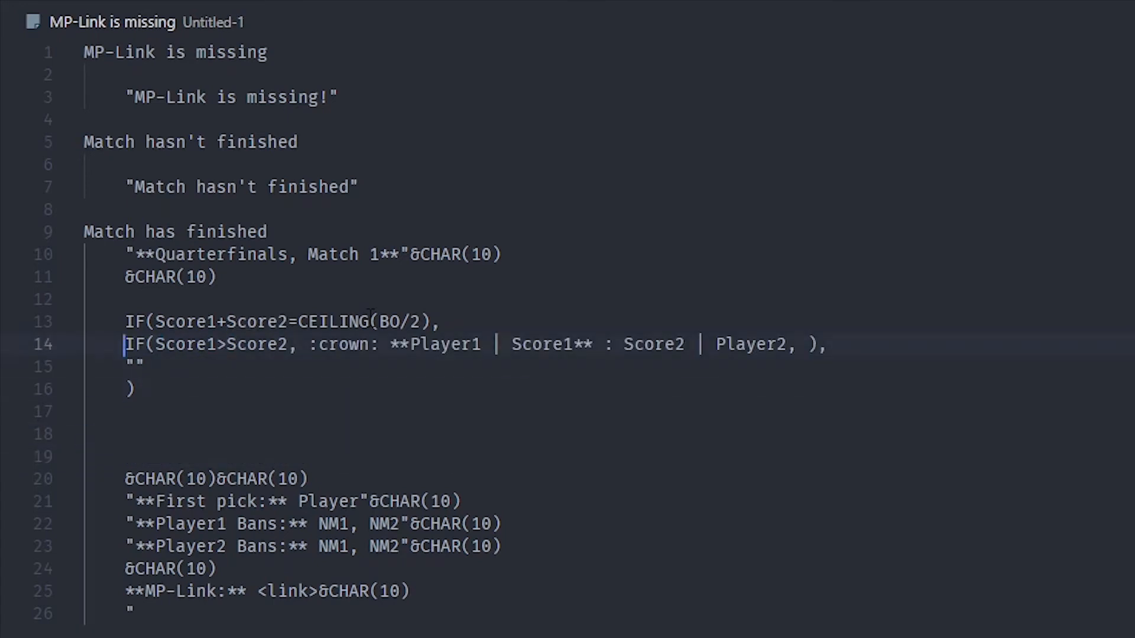
{"action": "type", "text": "\""}
{"action": "key", "text": "End"}
{"action": "key", "text": "Left"}
{"action": "key", "text": "Left"}
{"action": "key", "text": "Left"}
{"action": "key", "text": "Left"}
{"action": "type", "text": "\""}
Insert the cut score line crowning Player2 as the nested IF's false value, enclosed in quotation marks
{"action": "key", "text": "Right"}
{"action": "key", "text": "Right"}
{"action": "type", "text": "\""}
{"action": "key", "text": "ctrl+v"}
Break the nested IF so its condition, true value, false value and closing parenthesis stand on separate lines
{"action": "key", "text": "Return"}
{"action": "left_click", "coordinate": [320, 367]}
{"action": "key", "text": "BackSpace"}
{"action": "key", "text": "Return"}
{"action": "left_click", "coordinate": [684, 389]}
{"action": "key", "text": "BackSpace"}
{"action": "key", "text": "Return"}
{"action": "left_click", "coordinate": [664, 412]}
{"action": "key", "text": "Return"}
Remove surplus blank lines below the nested IF and separate &CHAR(10)&CHAR(10) from the First pick line with a blank line
{"action": "left_click", "coordinate": [173, 458]}
{"action": "left_click", "coordinate": [177, 486]}
{"action": "key", "text": "Down"}
{"action": "key", "text": "Down"}
{"action": "key", "text": "BackSpace"}
{"action": "key", "text": "BackSpace"}
{"action": "left_click", "coordinate": [253, 524]}
{"action": "key", "text": "End"}
{"action": "key", "text": "Return"}
{"action": "left_click", "coordinate": [370, 570]}
{"action": "key", "text": "shift+End"}
{"action": "key", "text": "ctrl+d"}
{"action": "key", "text": "ctrl+d"}
{"action": "key", "text": "ctrl+d"}
{"action": "key", "text": "ctrl+d"}
{"action": "key", "text": "ctrl+d"}
{"action": "key", "text": "ctrl+d"}
{"action": "key", "text": "ctrl+d"}
{"action": "key", "text": "ctrl+d"}
{"action": "key", "text": "Left"}
{"action": "key", "text": "BackSpace"}
{"action": "left_click", "coordinate": [308, 479]}
Move the separate &CHAR(10) to the end of the Quarterfinals title line and remove the spare blank line beneath it
{"action": "left_click_drag", "start_coordinate": [220, 278], "coordinate": [126, 278]}
{"action": "key", "text": "ctrl+x"}
{"action": "left_click", "coordinate": [505, 255]}
{"action": "key", "text": "ctrl+v"}
{"action": "left_click", "coordinate": [423, 296]}
{"action": "key", "text": "BackSpace"}
Join the nested IF's closing parenthesis, the outer false value and the outer closing parenthesis into one line reading ),"")
{"action": "key", "text": "Down"}
{"action": "key", "text": "Down"}
{"action": "key", "text": "Down"}
{"action": "key", "text": "Down"}
{"action": "key", "text": "Down"}
{"action": "key", "text": "Down"}
{"action": "key", "text": "Down"}
{"action": "key", "text": "BackSpace"}
{"action": "key", "text": "BackSpace"}
{"action": "key", "text": "Down"}
{"action": "key", "text": "Left"}
{"action": "key", "text": "BackSpace"}
{"action": "key", "text": "BackSpace"}
Move the separate &CHAR(10) below the bans to the end of the Player2 Bans line
{"action": "key", "text": "Down"}
{"action": "key", "text": "Down"}
{"action": "key", "text": "Down"}
{"action": "key", "text": "Down"}
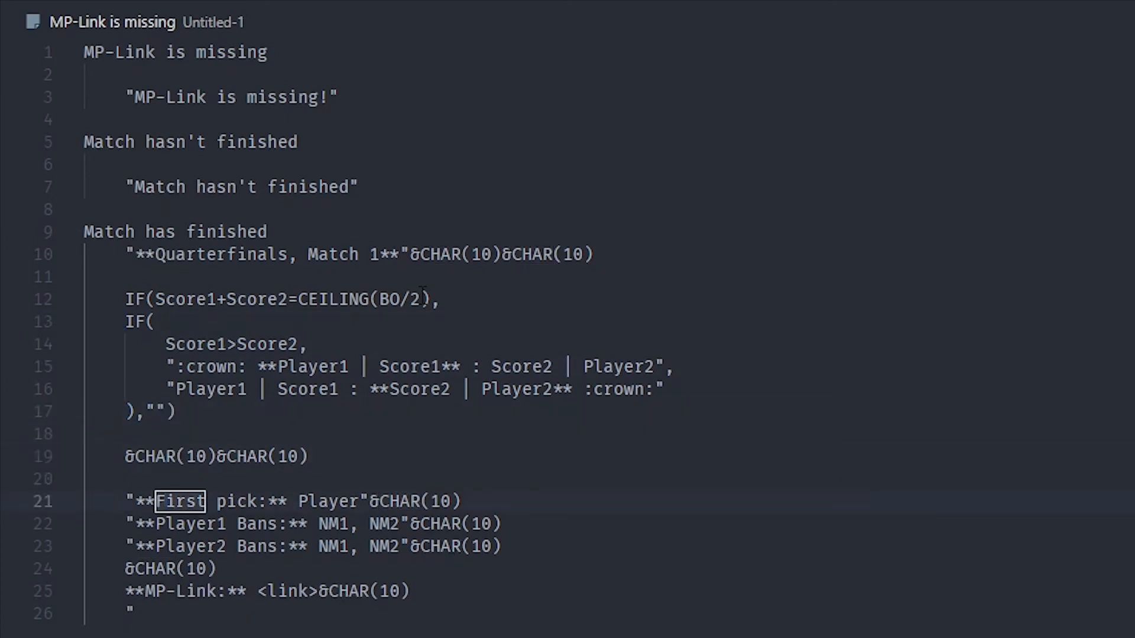
{"action": "key", "text": "Down"}
{"action": "key", "text": "Down"}
{"action": "key", "text": "Down"}
{"action": "key", "text": "Down"}
{"action": "key", "text": "End"}
{"action": "key", "text": "Up"}
{"action": "key", "text": "shift+Home"}
{"action": "key", "text": "ctrl+x"}
{"action": "key", "text": "Up"}
{"action": "key", "text": "End"}
{"action": "key", "text": "ctrl+v"}
Delete the stray quotation mark on the last line and enclose the **MP-Link:** <link> text in quotation marks before &CHAR(10)
{"action": "key", "text": "Down"}
{"action": "key", "text": "Down"}
{"action": "key", "text": "Down"}
{"action": "key", "text": "BackSpace"}
{"action": "key", "text": "Up"}
{"action": "type", "text": "\""}
{"action": "key", "text": "ctrl+Right"}
{"action": "key", "text": "ctrl+Right"}
{"action": "key", "text": "ctrl+Right"}
{"action": "key", "text": "ctrl+Right"}
{"action": "key", "text": "ctrl+Right"}
{"action": "key", "text": "Right"}
{"action": "type", "text": "\""}
Leave Zen Mode and start an IF on the first line with the condition C4=""
{"action": "left_click", "coordinate": [432, 308]}
{"action": "key", "text": "ctrl+k"}
{"action": "key", "text": "z"}
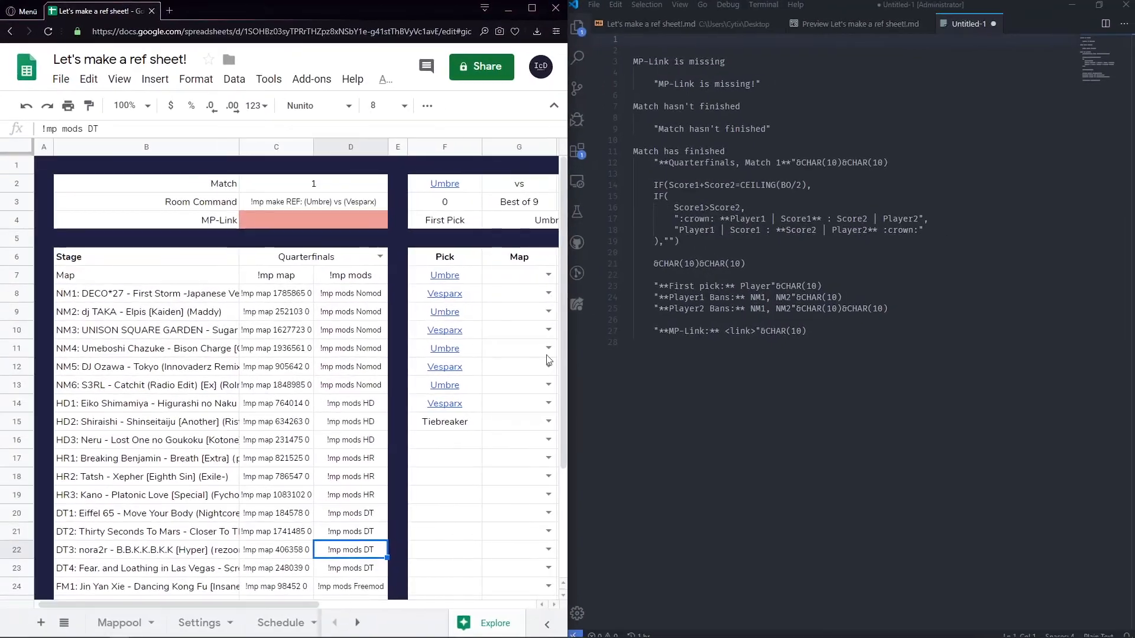
{"action": "left_click", "coordinate": [689, 41]}
{"action": "type", "text": "IF(C4=\"\","}
Move "MP-Link is missing!" into the C4 IF as its true value, followed by a comma, and delete the MP-Link is missing heading
{"action": "key", "text": "Down"}
{"action": "key", "text": "Down"}
{"action": "key", "text": "Down"}
{"action": "key", "text": "Down"}
{"action": "key", "text": "End"}
{"action": "key", "text": "shift+Home"}
{"action": "key", "text": "ctrl+x"}
{"action": "key", "text": "shift+Up"}
{"action": "key", "text": "shift+Up"}
{"action": "key", "text": "shift+Home"}
{"action": "key", "text": "BackSpace"}
{"action": "key", "text": "BackSpace"}
{"action": "key", "text": "Up"}
{"action": "key", "text": "End"}
{"action": "key", "text": "Left"}
{"action": "key", "text": "ctrl+v"}
{"action": "type", "text": ","}
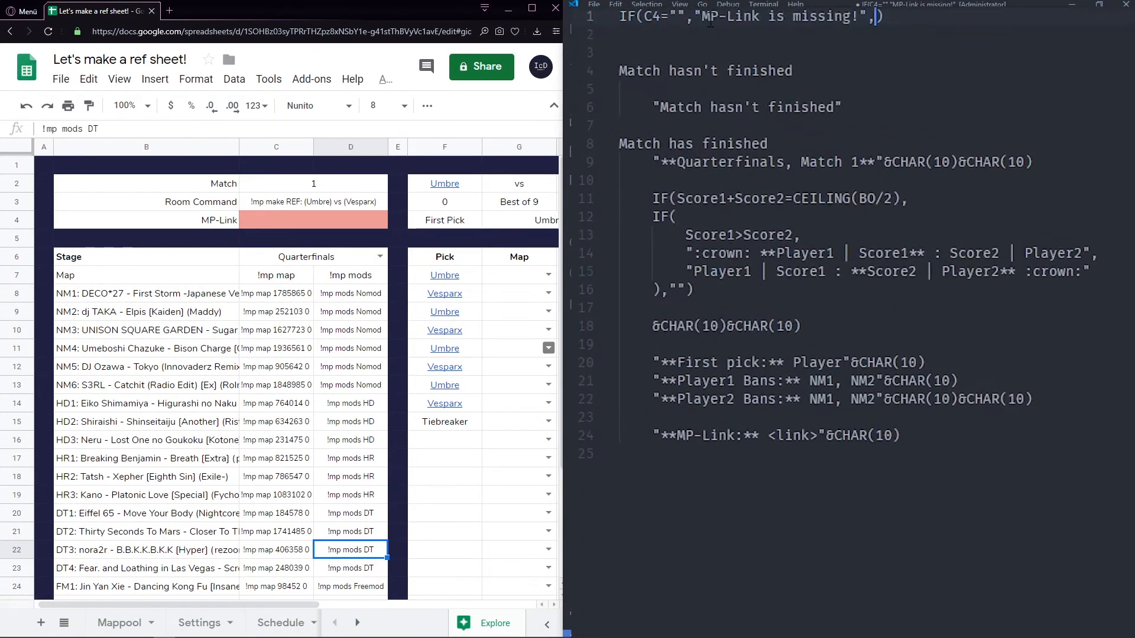
Split the C4 IF onto separate indented lines, one argument per line, and start a nested IF as its last argument
{"action": "key", "text": "Return"}
{"action": "key", "text": "Return"}
{"action": "key", "text": "Up"}
{"action": "key", "text": "Up"}
{"action": "key", "text": "Right"}
{"action": "key", "text": "Right"}
{"action": "key", "text": "Right"}
{"action": "key", "text": "Return"}
{"action": "key", "text": "Right"}
{"action": "key", "text": "Right"}
{"action": "key", "text": "Right"}
{"action": "key", "text": "Right"}
{"action": "key", "text": "Right"}
{"action": "key", "text": "Right"}
{"action": "key", "text": "Return"}
{"action": "key", "text": "Down"}
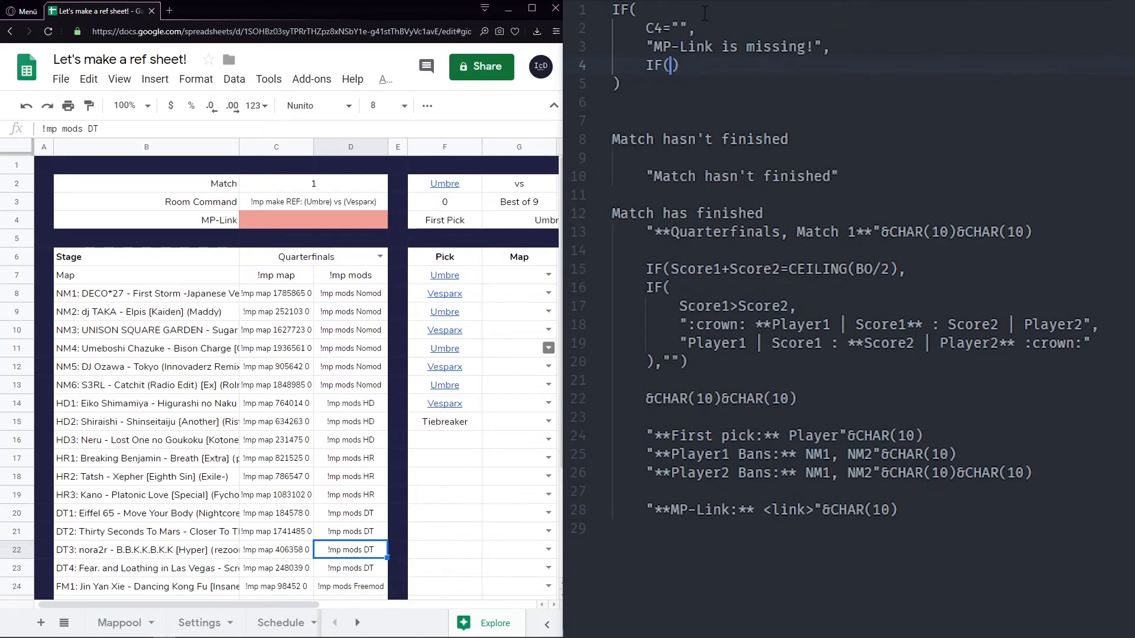
Convert the formula to IFS with a second condition Score1+Score2<CEILING(BO/2) that returns "Match hasn't finished"
{"action": "left_click", "coordinate": [670, 65]}
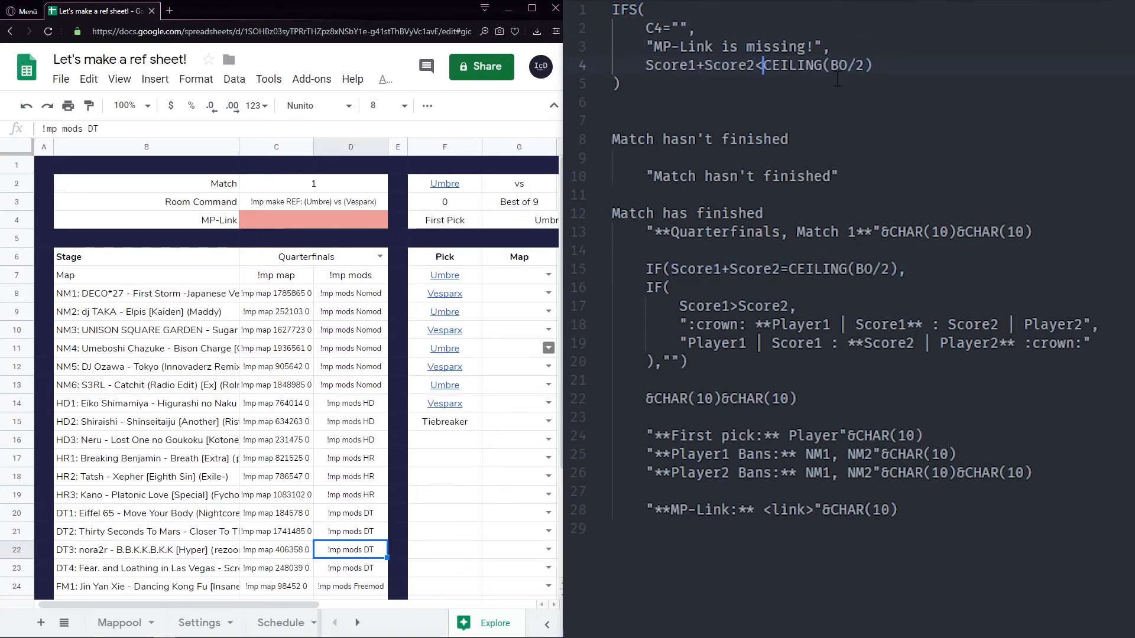
{"action": "key", "text": "End"}
{"action": "type", "text": ","}
{"action": "key", "text": "Return"}
{"action": "left_click_drag", "start_coordinate": [839, 195], "coordinate": [644, 194]}
{"action": "key", "text": "ctrl+c"}
{"action": "left_click_drag", "start_coordinate": [662, 83], "coordinate": [646, 83]}
{"action": "key", "text": "ctrl+v"}
Delete the redundant IF(Score1+Score2=CEILING(BO/2), line and the leftover match hasn't finished and match has finished sections' headings
{"action": "left_click_drag", "start_coordinate": [905, 288], "coordinate": [612, 288]}
{"action": "key", "text": "BackSpace"}
{"action": "key", "text": "BackSpace"}
{"action": "left_click_drag", "start_coordinate": [763, 232], "coordinate": [613, 158]}
{"action": "key", "text": "BackSpace"}
{"action": "key", "text": "BackSpace"}
{"action": "key", "text": "BackSpace"}
{"action": "key", "text": "BackSpace"}
Move the closing parenthesis of the IFS down below the MP-Link line so it encloses the whole message
{"action": "left_click", "coordinate": [850, 86]}
{"action": "key", "text": "alt+Down"}
{"action": "key", "text": "alt+Down"}
{"action": "key", "text": "alt+Down"}
{"action": "key", "text": "alt+Down"}
{"action": "key", "text": "alt+Down"}
{"action": "key", "text": "alt+Down"}
{"action": "key", "text": "alt+Down"}
{"action": "key", "text": "alt+Down"}
{"action": "key", "text": "alt+Down"}
{"action": "key", "text": "alt+Down"}
{"action": "key", "text": "alt+Down"}
{"action": "key", "text": "alt+Down"}
{"action": "key", "text": "alt+Down"}
{"action": "key", "text": "alt+Down"}
{"action": "key", "text": "alt+Down"}
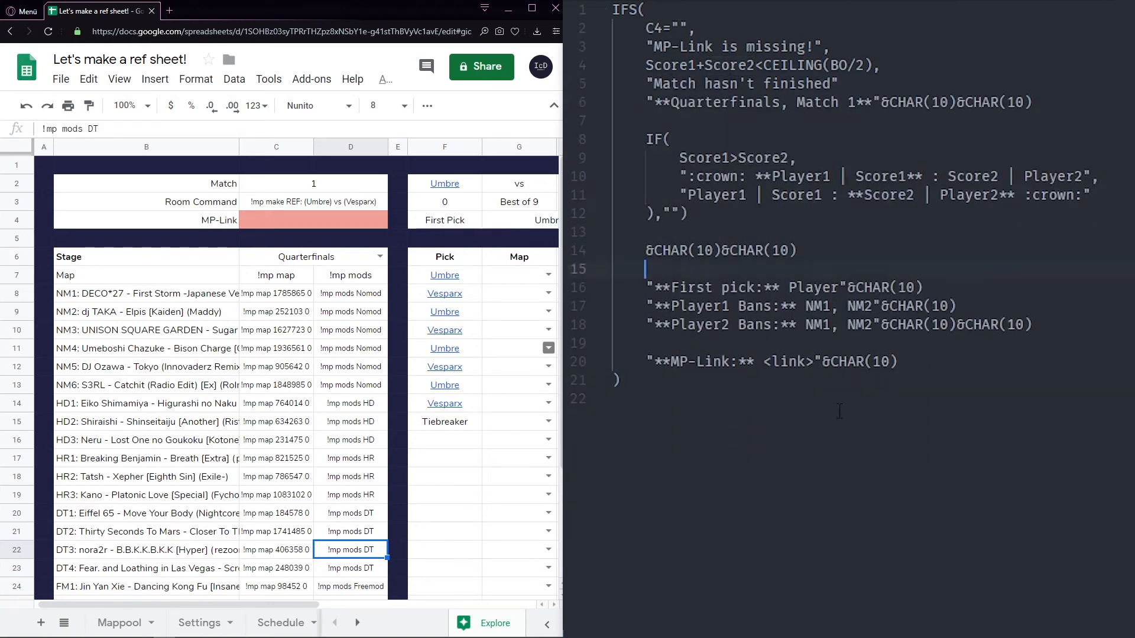
Replace BO in the CEILING condition with VLOOKUP(C6,Settings!E3:G7,2,FALSE), copied from the sheet's Best of cell
{"action": "double_click", "coordinate": [730, 66]}
{"action": "double_click", "coordinate": [672, 66]}
{"action": "left_click", "coordinate": [532, 201]}
{"action": "left_click_drag", "start_coordinate": [320, 129], "coordinate": [146, 128]}
{"action": "key", "text": "ctrl+c"}
{"action": "key", "text": "Escape"}
{"action": "left_click", "coordinate": [840, 65]}
{"action": "double_click", "coordinate": [839, 65]}
{"action": "key", "text": "ctrl+v"}
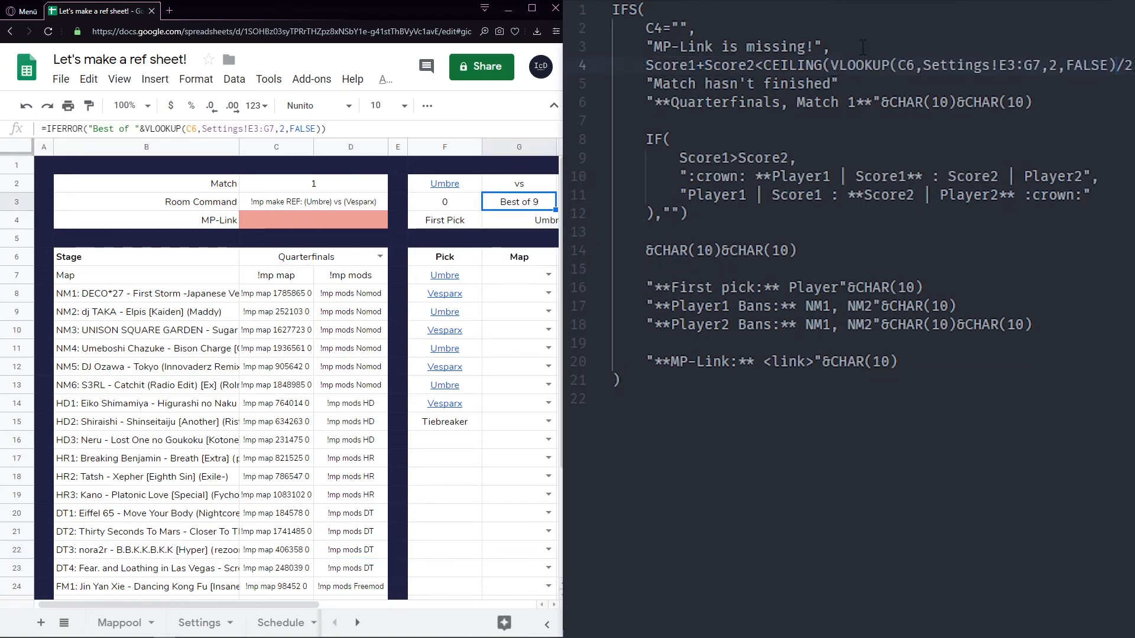
Replace Score1 with F3 and Score2 with H3 in both the match-finished condition and the winner comparison
{"action": "double_click", "coordinate": [685, 66]}
{"action": "left_click", "coordinate": [446, 184]}
{"action": "double_click", "coordinate": [673, 66]}
{"action": "type", "text": "F2"}
{"action": "key", "text": "ctrl+z"}
{"action": "key", "text": "ctrl+d"}
{"action": "type", "text": "F2"}
{"action": "double_click", "coordinate": [695, 65]}
{"action": "key", "text": "ctrl+d"}
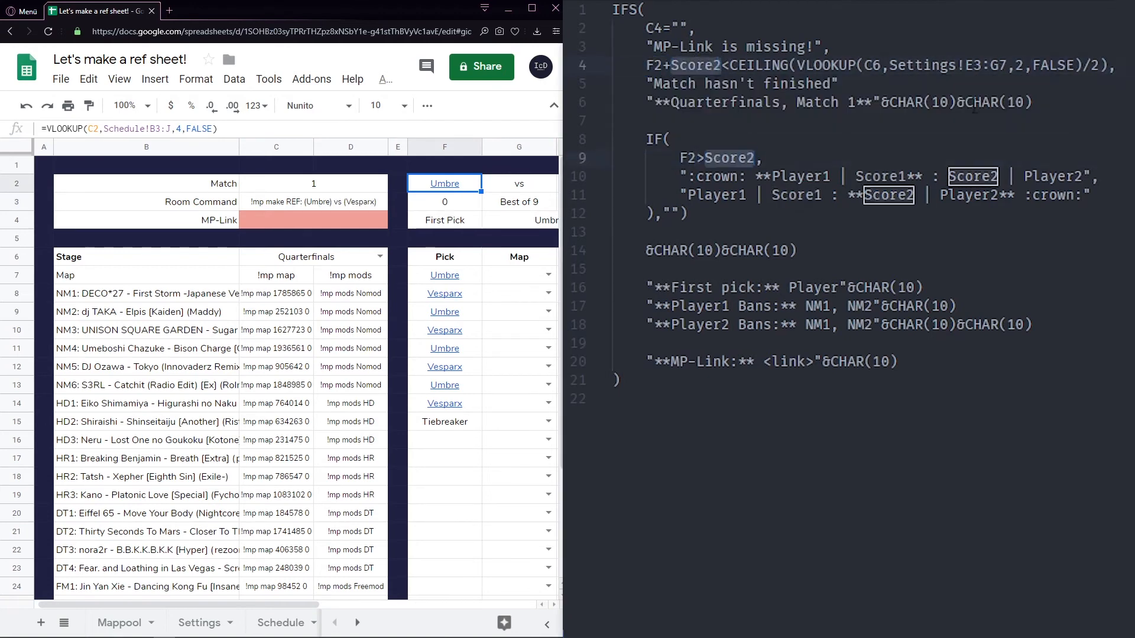
{"action": "left_click_drag", "start_coordinate": [287, 605], "coordinate": [449, 604]}
{"action": "key", "text": "ctrl+z"}
{"action": "type", "text": "F3"}
{"action": "double_click", "coordinate": [695, 66]}
{"action": "key", "text": "ctrl+d"}
{"action": "type", "text": "H3"}
Replace every Player1 placeholder in the score and bans text with the concatenated reference "&F2&"
{"action": "double_click", "coordinate": [777, 177]}
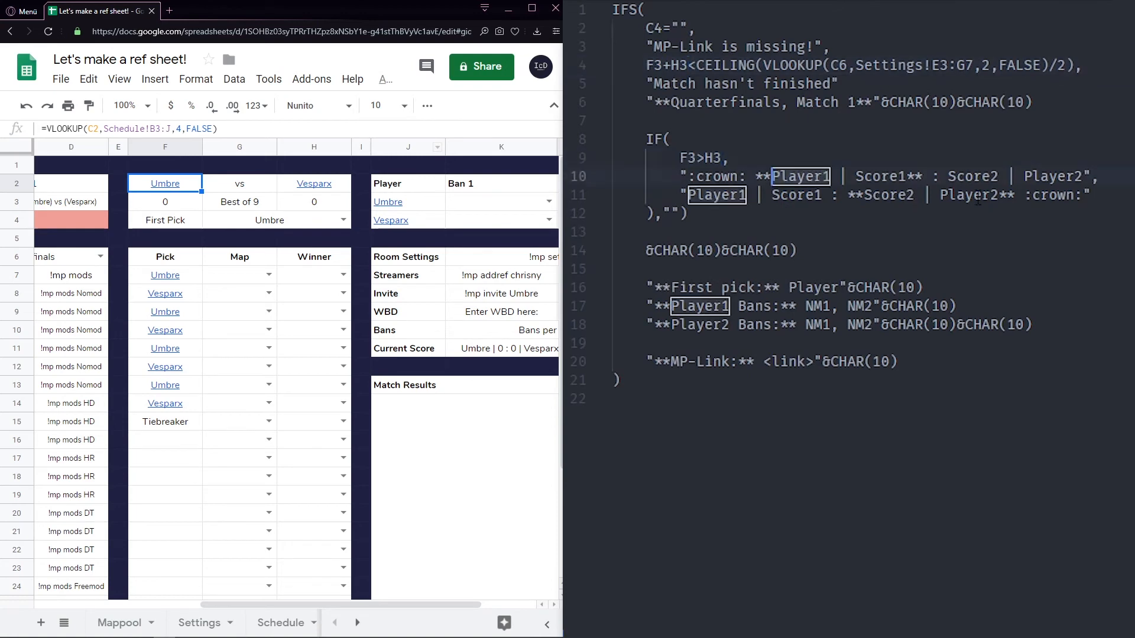
{"action": "key", "text": "ctrl+d"}
{"action": "type", "text": "\"\""}
{"action": "key", "text": "BackSpace"}
{"action": "key", "text": "BackSpace"}
{"action": "type", "text": "&&"}
{"action": "key", "text": "Left"}
{"action": "type", "text": "F2"}
Replace every Player2 placeholder in the score and bans text with the concatenated reference "&H2&"
{"action": "double_click", "coordinate": [1044, 176]}
{"action": "key", "text": "ctrl+d"}
{"action": "key", "text": "ctrl+d"}
{"action": "type", "text": "\"\""}
{"action": "key", "text": "BackSpace"}
{"action": "key", "text": "BackSpace"}
{"action": "type", "text": "&&"}
{"action": "key", "text": "Left"}
{"action": "type", "text": "H2"}
Replace the Score1 placeholders in both crown result lines with "&F3&"
{"action": "double_click", "coordinate": [898, 177]}
{"action": "key", "text": "ctrl+d"}
{"action": "type", "text": "\"\""}
{"action": "key", "text": "BackSpace"}
{"action": "key", "text": "BackSpace"}
{"action": "type", "text": "&&"}
{"action": "key", "text": "Left"}
{"action": "type", "text": "F3"}
Replace the Score2 placeholders in both crown result lines with "&H3&"
{"action": "double_click", "coordinate": [941, 175]}
{"action": "key", "text": "ctrl+d"}
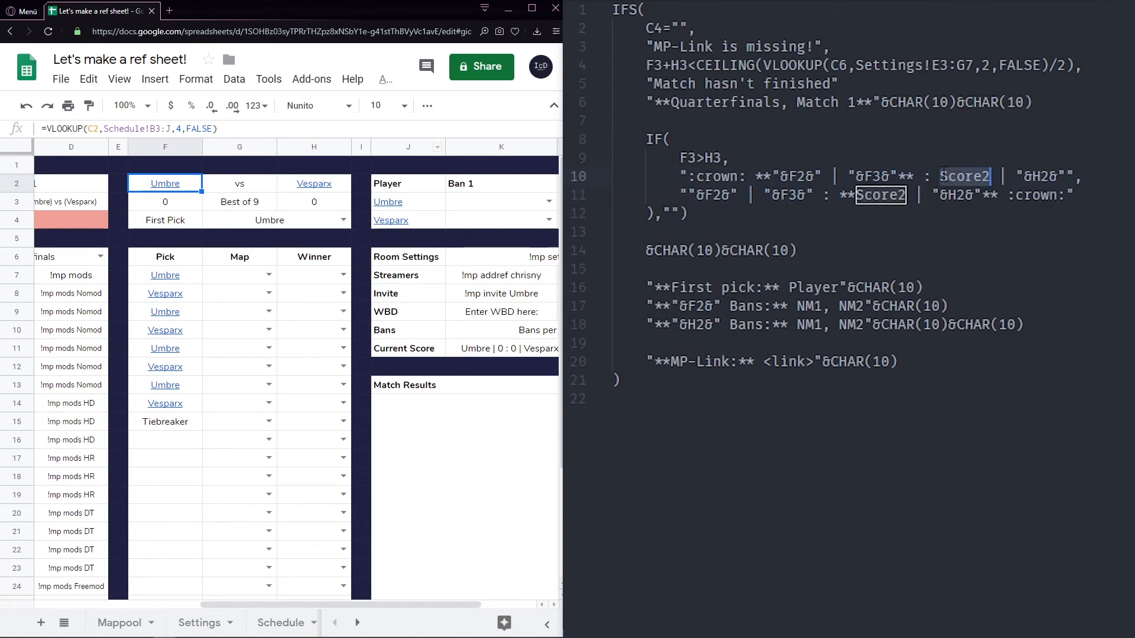
{"action": "type", "text": "\"\""}
{"action": "key", "text": "BackSpace"}
{"action": "key", "text": "BackSpace"}
{"action": "type", "text": "&&"}
{"action": "key", "text": "Left"}
{"action": "type", "text": "H3"}
Replace NM1, NM2 in the two bans lines with JOIN(", ",K3:L3) and JOIN(", ",K4:L4)
{"action": "double_click", "coordinate": [808, 306]}
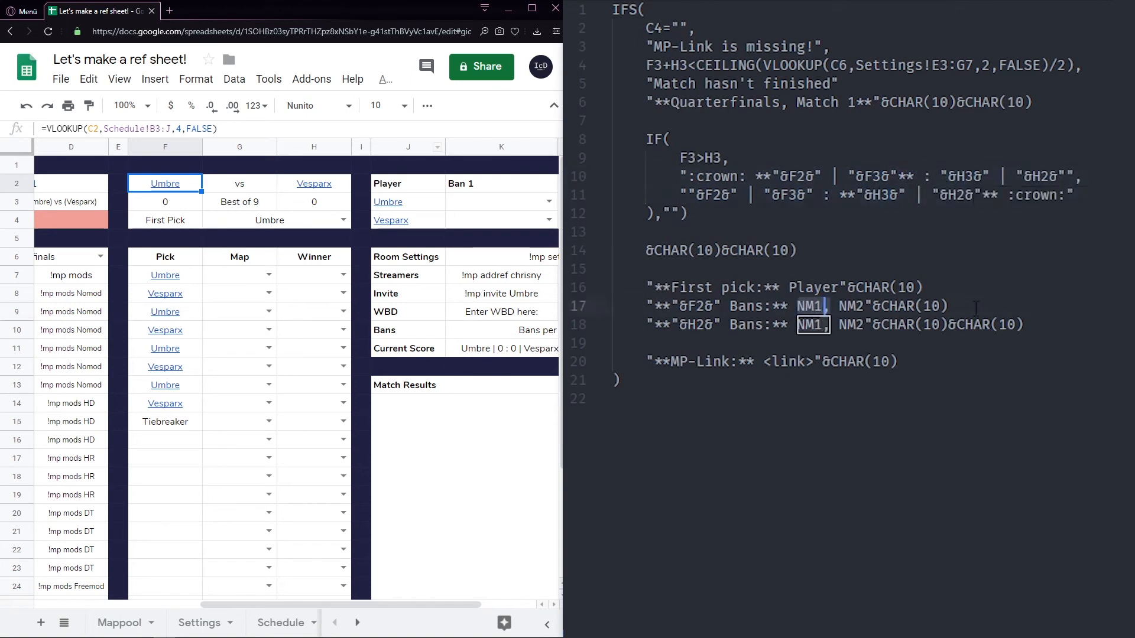
{"action": "key", "text": "ctrl+d"}
{"action": "key", "text": "BackSpace"}
{"action": "type", "text": "\"&JOIN(\","}
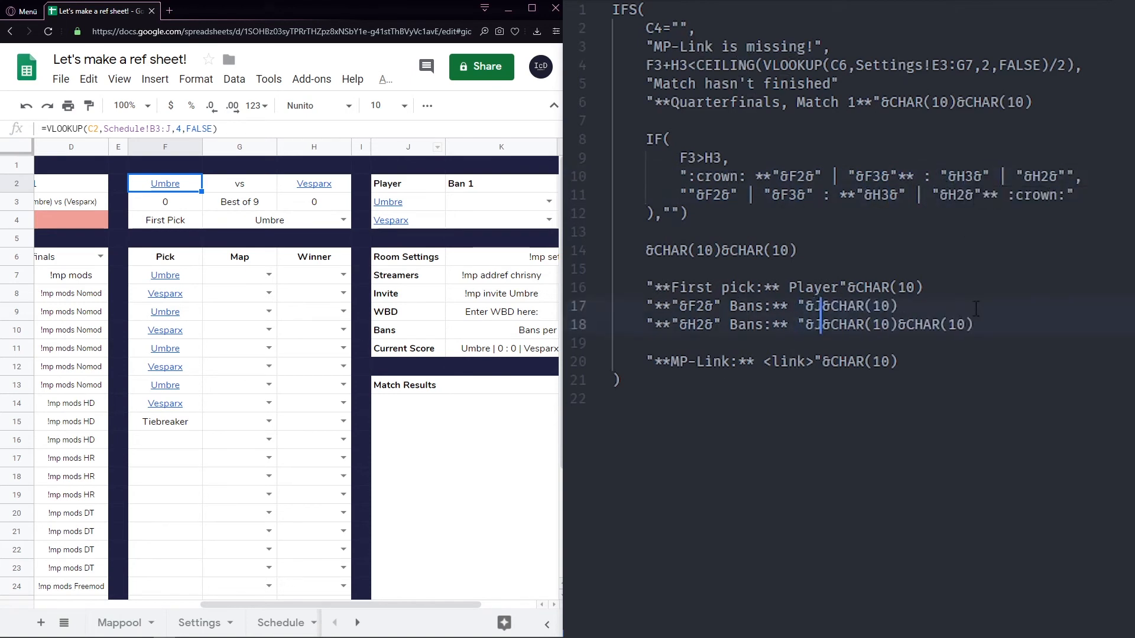
{"action": "type", "text": " \","}
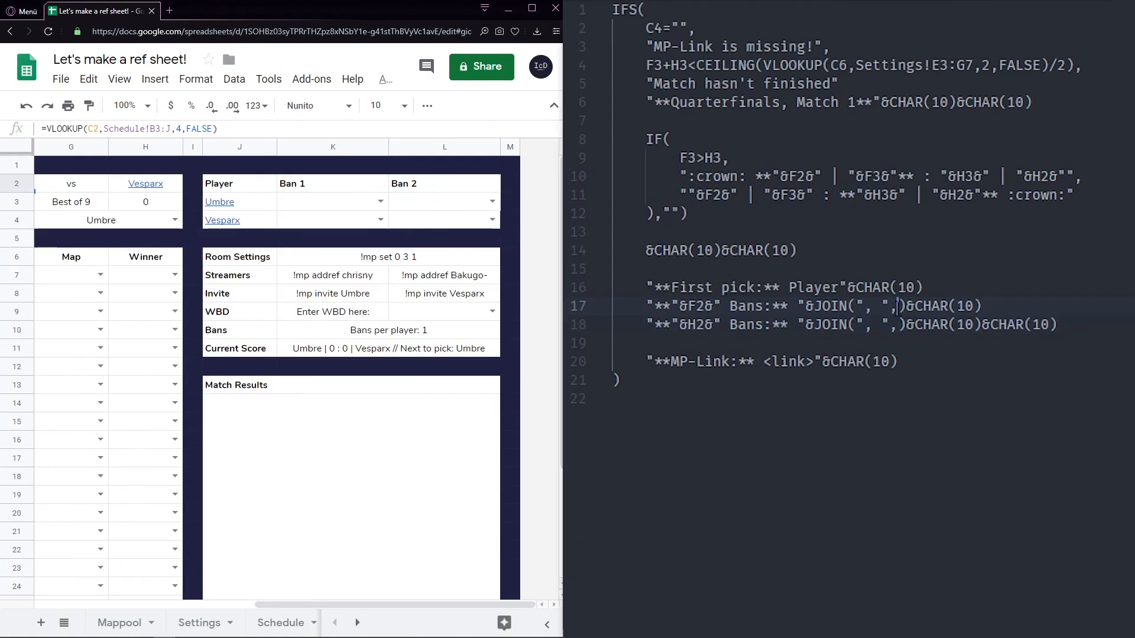
{"action": "type", "text": "K3:L3"}
{"action": "left_click_drag", "start_coordinate": [914, 324], "coordinate": [907, 325]}
{"action": "key", "text": "ctrl+d"}
{"action": "type", "text": "4:L4"}
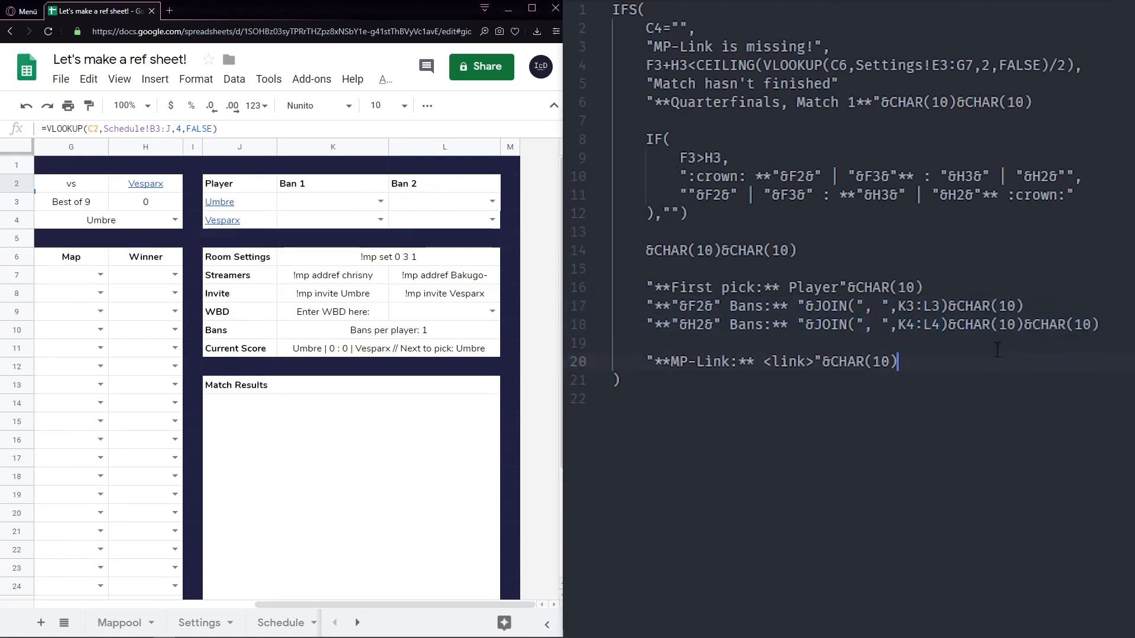
Remove the empty last line from the draft and paste the entire formula, preceded by =, into the cell below Match Results
{"action": "left_click_drag", "start_coordinate": [656, 399], "coordinate": [679, 326]}
{"action": "left_click", "coordinate": [656, 398]}
{"action": "key", "text": "BackSpace"}
{"action": "key", "text": "ctrl+a"}
{"action": "key", "text": "ctrl+c"}
{"action": "left_click", "coordinate": [351, 497]}
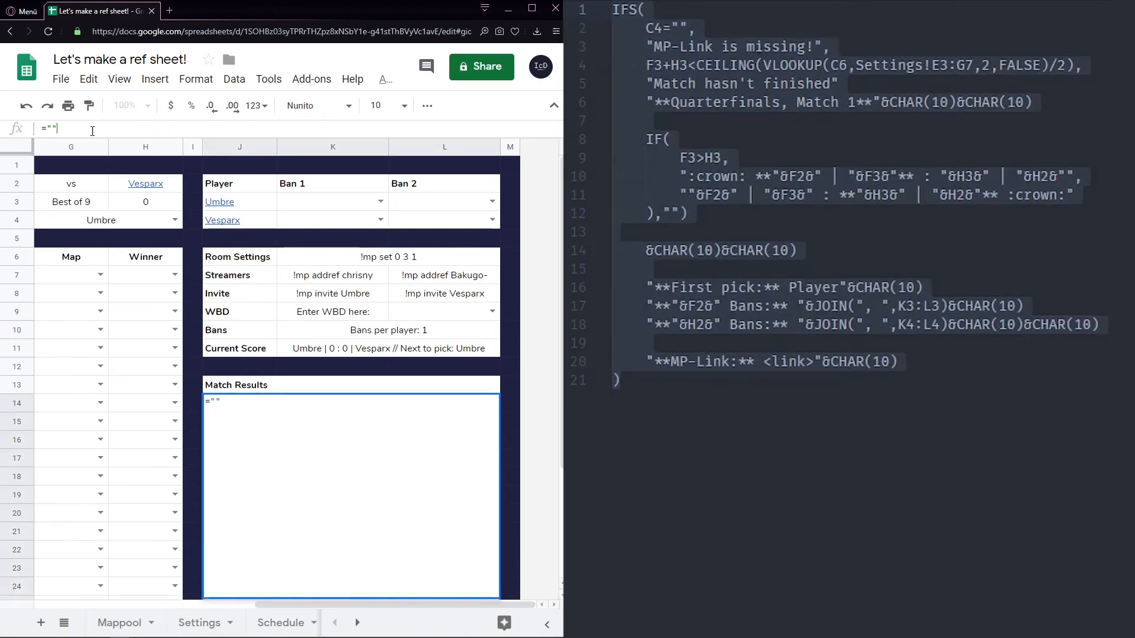
{"action": "left_click_drag", "start_coordinate": [213, 127], "coordinate": [3, 138]}
{"action": "type", "text": "="}
{"action": "key", "text": "ctrl+v"}
{"action": "left_click_drag", "start_coordinate": [251, 138], "coordinate": [264, 425]}
Remove the leftover ,"") after the winner IF's closing parenthesis in both the cell formula and the draft, and commit the cell
{"action": "left_click", "coordinate": [122, 128]}
{"action": "left_click_drag", "start_coordinate": [98, 233], "coordinate": [68, 233]}
{"action": "key", "text": "BackSpace"}
{"action": "left_click_drag", "start_coordinate": [689, 214], "coordinate": [654, 214]}
{"action": "key", "text": "BackSpace"}
{"action": "left_click", "coordinate": [228, 320]}
{"action": "key", "text": "Return"}
{"action": "scroll", "coordinate": [314, 436], "scroll_direction": "down", "scroll_amount": 2}
{"action": "mouse_move", "coordinate": [230, 341]}
{"action": "left_mouse_down"}
{"action": "mouse_move", "coordinate": [238, 138]}
{"action": "mouse_move", "coordinate": [242, 341]}
{"action": "left_mouse_up"}
{"action": "left_click", "coordinate": [56, 128]}
{"action": "left_click", "coordinate": [243, 169]}
{"action": "type", "text": ","}
{"action": "key", "text": "Escape"}
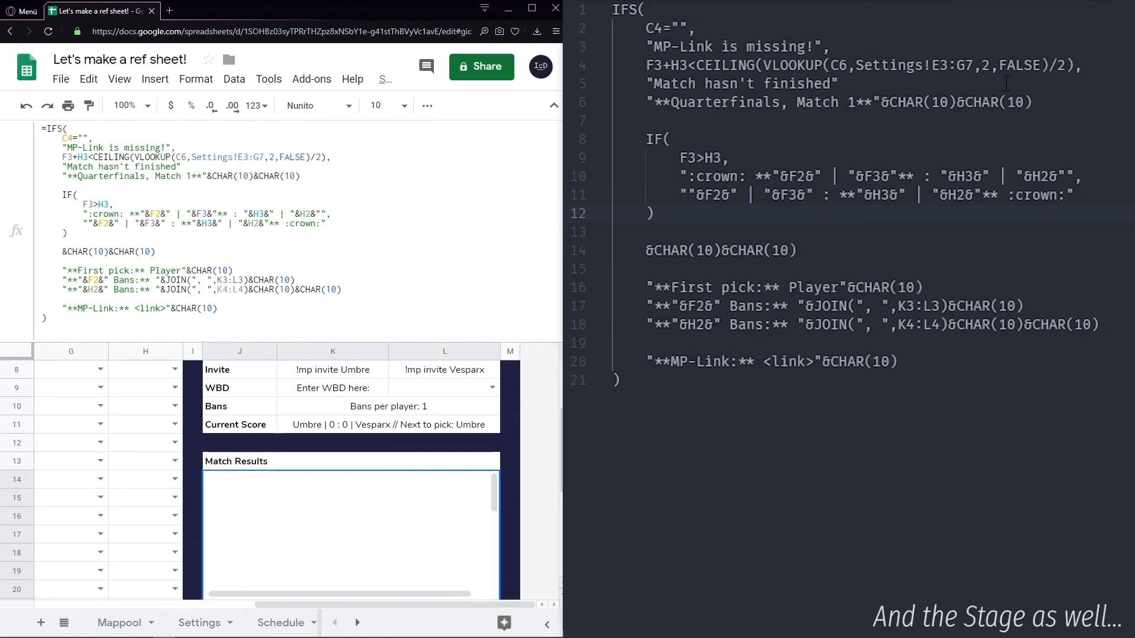
Add a comma after "Match hasn't finished" and a TRUE, line below it in the draft, and paste the updated formula into the Match Results cell
{"action": "left_click", "coordinate": [1003, 83]}
{"action": "type", "text": ","}
{"action": "key", "text": "Return"}
{"action": "type", "text": "TRUE,"}
{"action": "key", "text": "ctrl+a"}
{"action": "key", "text": "ctrl+c"}
{"action": "left_click_drag", "start_coordinate": [65, 319], "coordinate": [47, 128]}
{"action": "key", "text": "ctrl+v"}
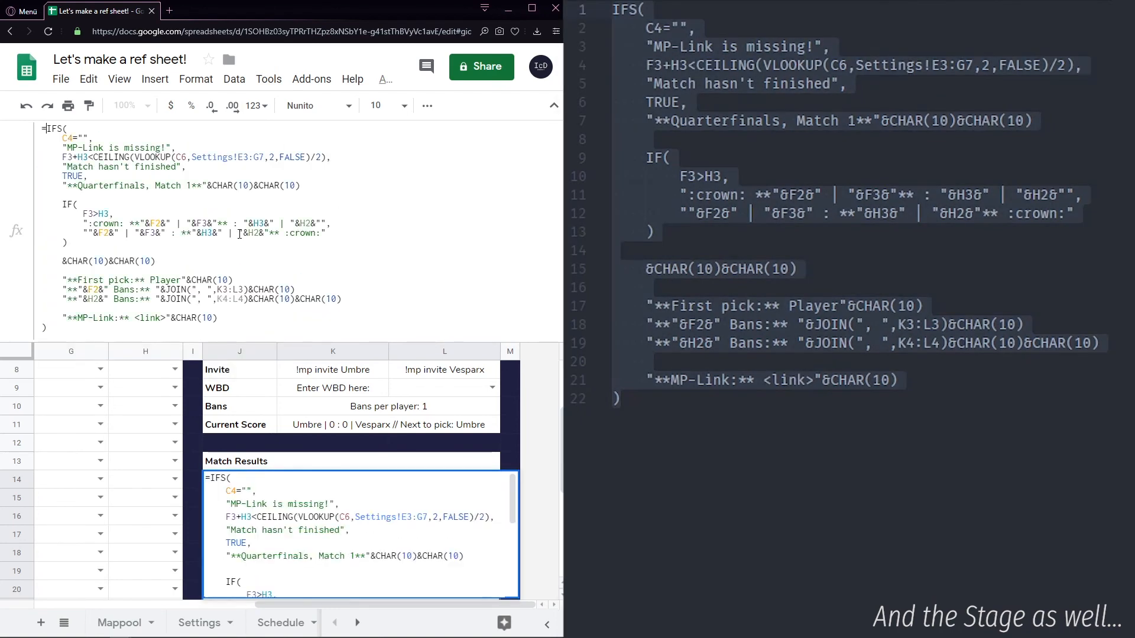
Insert & before the winner IF in the Match Results cell's formula
{"action": "left_click", "coordinate": [352, 462]}
{"action": "scroll", "coordinate": [351, 449], "scroll_direction": "down", "scroll_amount": 1}
{"action": "left_click", "coordinate": [351, 395]}
{"action": "left_click", "coordinate": [342, 132]}
{"action": "left_click", "coordinate": [62, 205]}
{"action": "type", "text": "&"}
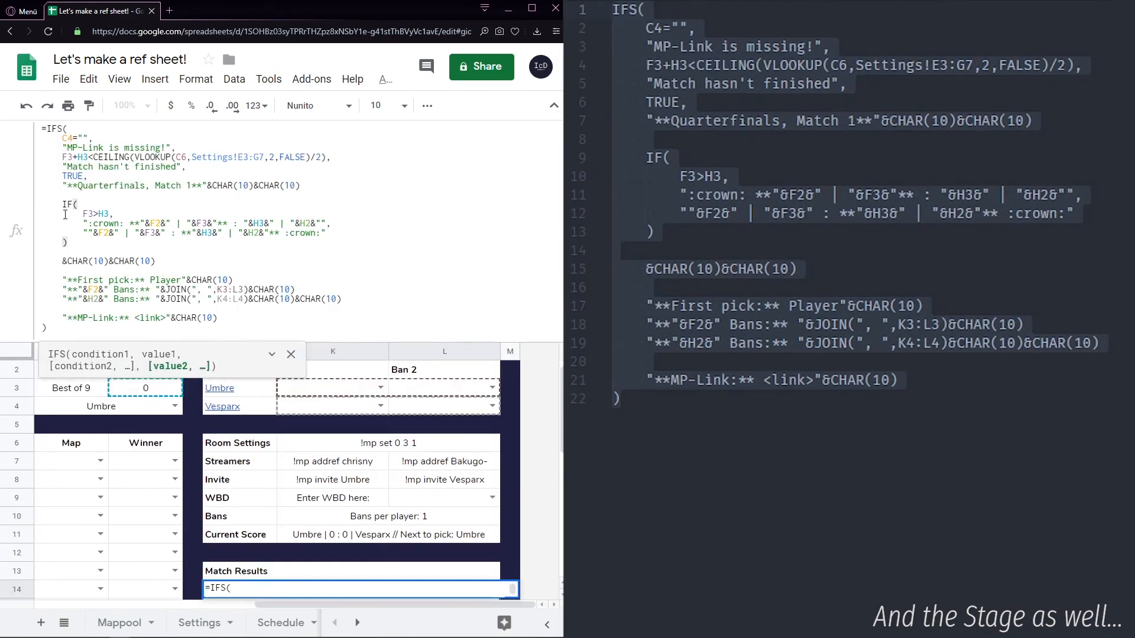
{"action": "left_click", "coordinate": [155, 243]}
{"action": "left_click", "coordinate": [63, 280]}
Append & in the draft to the Quarterfinals line, the winner IF, the separate CHAR(10) line, the first pick line and both bans lines
{"action": "left_click", "coordinate": [945, 306]}
{"action": "left_click", "coordinate": [1045, 325], "text": "alt"}
{"action": "left_click", "coordinate": [965, 343], "text": "alt"}
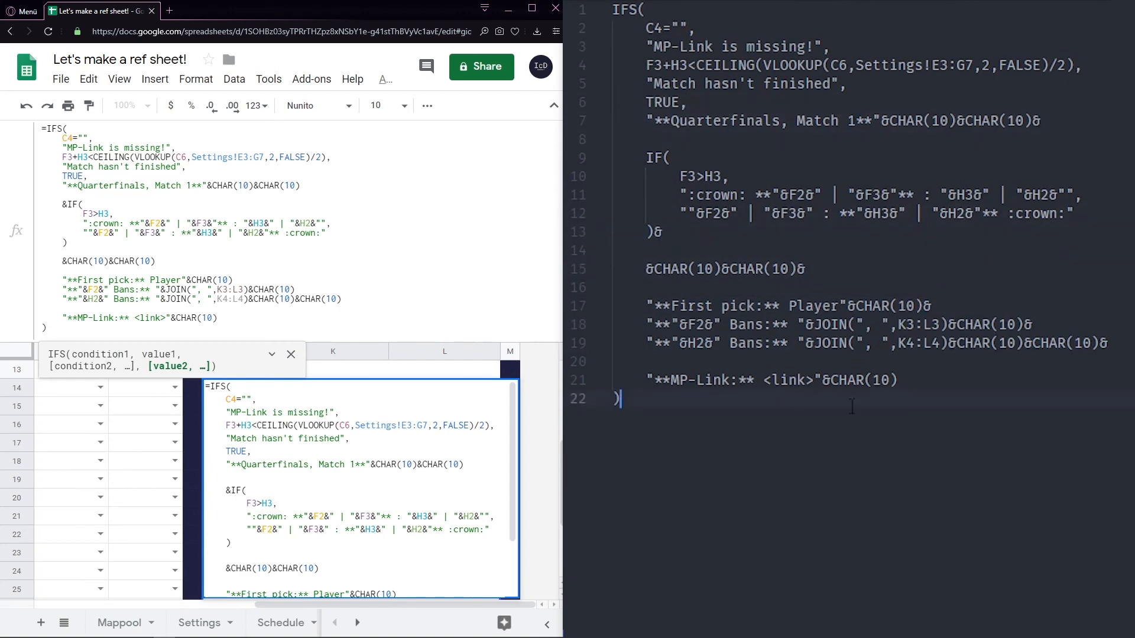
Remove the extra &"" after H2 in the winner IF's first result line and the ""& before F2 in the second in the draft
{"action": "type", "text": "\""}
{"action": "key", "text": "BackSpace"}
{"action": "key", "text": "BackSpace"}
{"action": "key", "text": "Delete"}
{"action": "key", "text": "Up"}
{"action": "key", "text": "End"}
{"action": "key", "text": "Left"}
{"action": "key", "text": "BackSpace"}
{"action": "key", "text": "BackSpace"}
{"action": "key", "text": "BackSpace"}
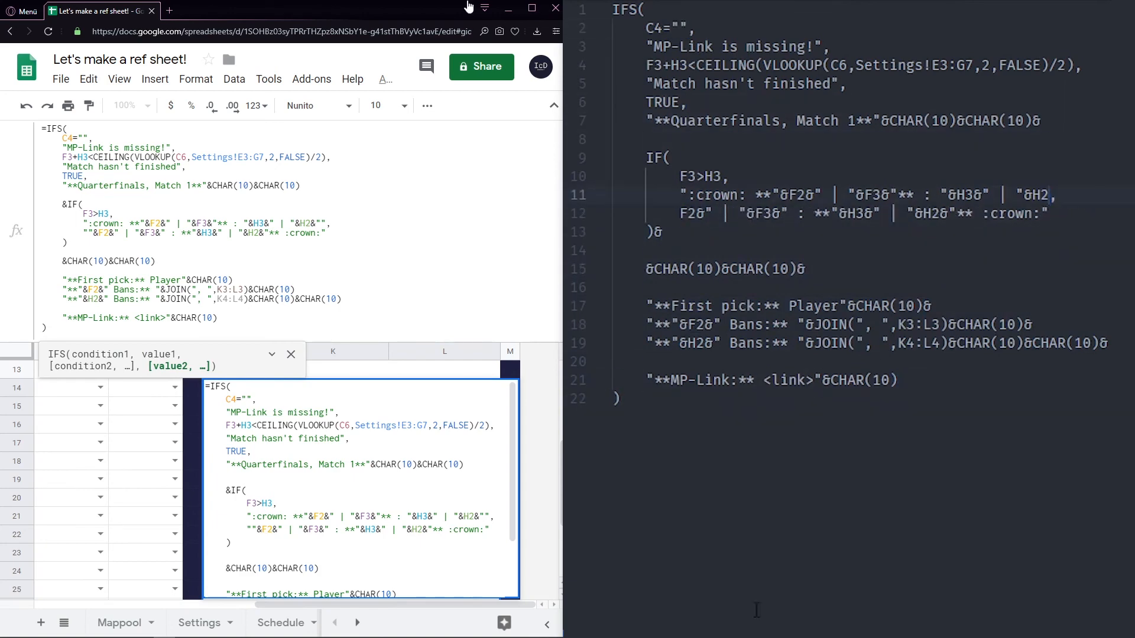
Copy the whole draft into the Match Results cell's formula, commit it, and add = before IFS in the draft
{"action": "key", "text": "ctrl+a"}
{"action": "key", "text": "ctrl+c"}
{"action": "left_click", "coordinate": [201, 272]}
{"action": "key", "text": "ctrl+v"}
{"action": "key", "text": "Return"}
{"action": "left_click", "coordinate": [613, 10]}
{"action": "type", "text": "="}
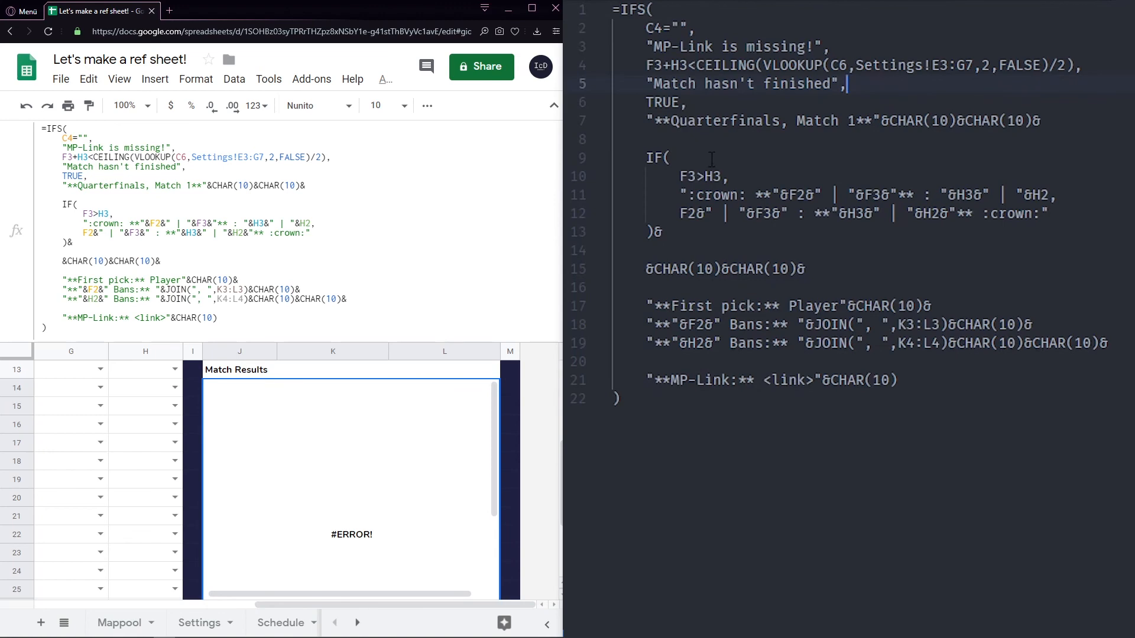
Delete the leading & from the separate CHAR(10)&CHAR(10)& line in both the cell formula and the draft
{"action": "key", "text": "shift+Left"}
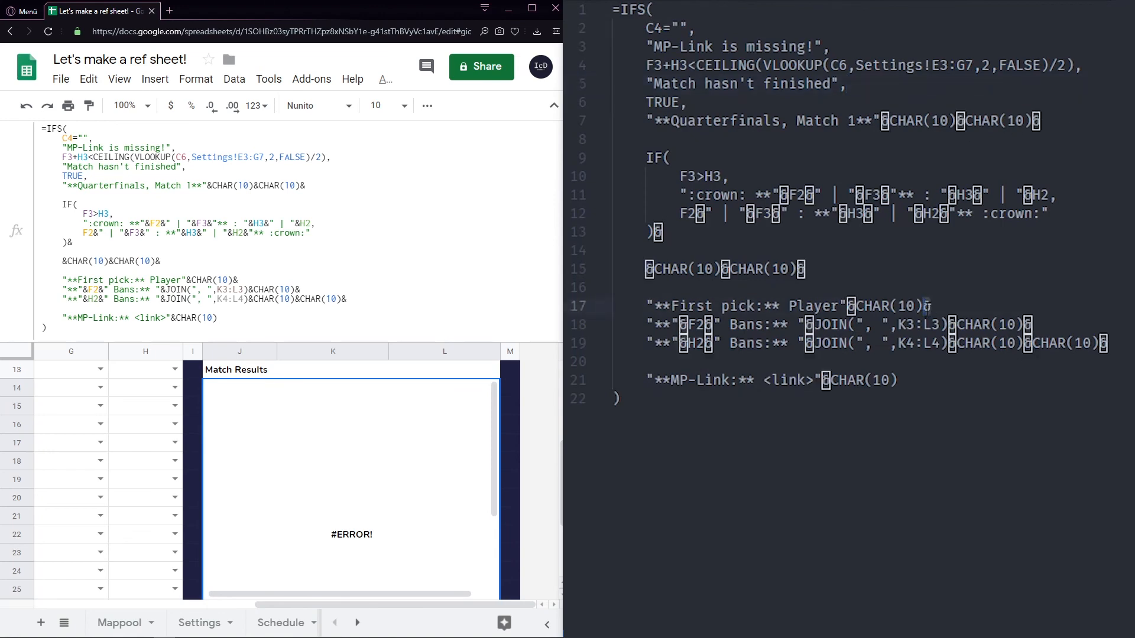
{"action": "left_click", "coordinate": [66, 261]}
{"action": "key", "text": "BackSpace"}
{"action": "key", "text": "Return"}
{"action": "left_click", "coordinate": [653, 269]}
{"action": "key", "text": "BackSpace"}
Collapse the formula bar, show the sheet full screen, and enter a as the MP-Link value
{"action": "scroll", "coordinate": [412, 412], "scroll_direction": "down", "scroll_amount": 1}
{"action": "left_click_drag", "start_coordinate": [408, 342], "coordinate": [393, 139]}
{"action": "double_click", "coordinate": [385, 7]}
{"action": "key", "text": "F11"}
{"action": "scroll", "coordinate": [291, 196], "scroll_direction": "up", "scroll_amount": 3}
{"action": "left_click", "coordinate": [295, 178]}
{"action": "type", "text": "a"}
Set the second player as winner of the first pick and copy that winner to the next four picks
{"action": "left_click", "coordinate": [515, 216]}
{"action": "left_click", "coordinate": [591, 160]}
{"action": "left_click", "coordinate": [623, 231]}
{"action": "left_click", "coordinate": [609, 265]}
{"action": "key", "text": "ctrl+c"}
{"action": "left_click_drag", "start_coordinate": [592, 251], "coordinate": [591, 306]}
{"action": "key", "text": "ctrl+v"}
{"action": "scroll", "coordinate": [768, 384], "scroll_direction": "down", "scroll_amount": 3}
{"action": "scroll", "coordinate": [681, 425], "scroll_direction": "up", "scroll_amount": 3}
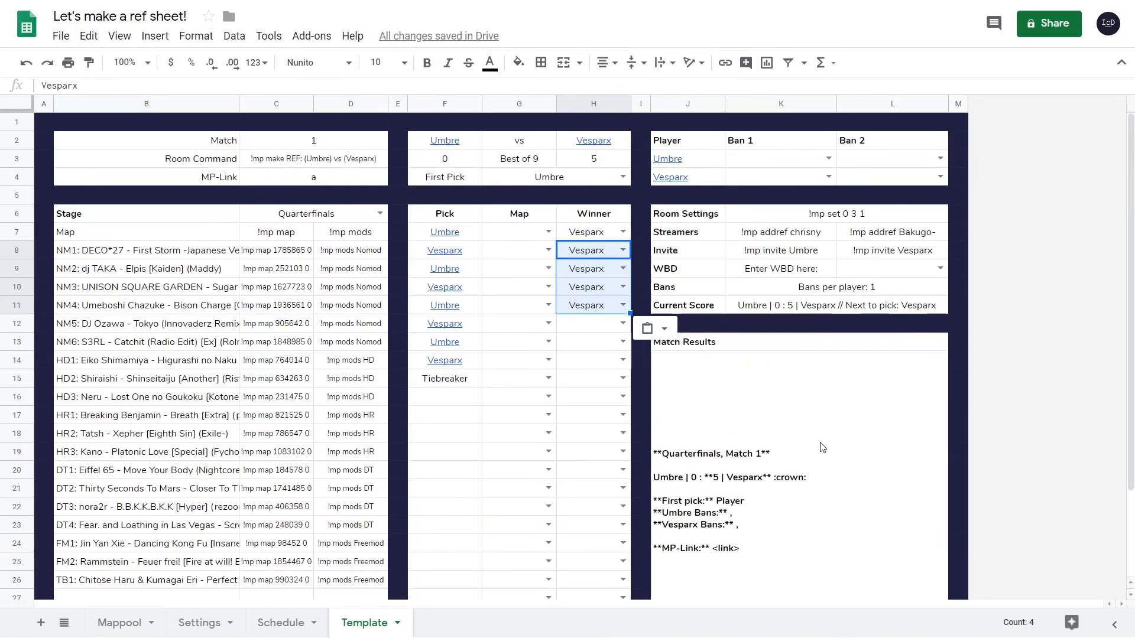
Replace the link placeholder in the Match Results formula's MP-Link line with a reference to C4, written as <"&C4&">
{"action": "left_click", "coordinate": [740, 388]}
{"action": "left_click_drag", "start_coordinate": [357, 96], "coordinate": [323, 302]}
{"action": "double_click", "coordinate": [157, 274]}
{"action": "type", "text": "\"& &\""}
{"action": "key", "text": "Left"}
{"action": "key", "text": "Left"}
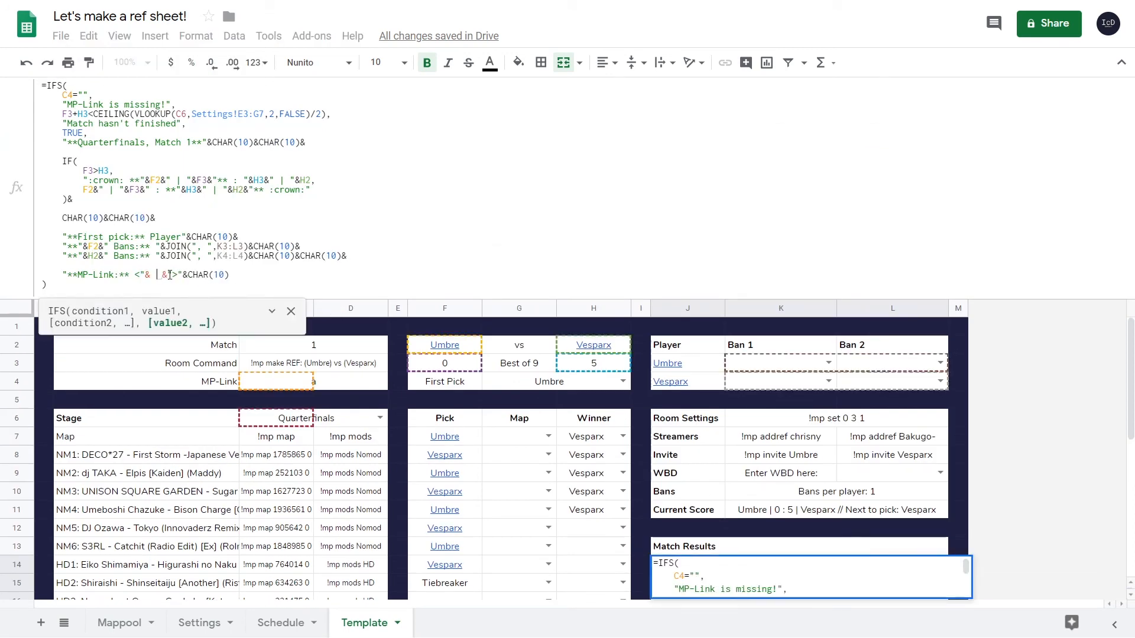
{"action": "type", "text": "C4"}
{"action": "key", "text": "Return"}
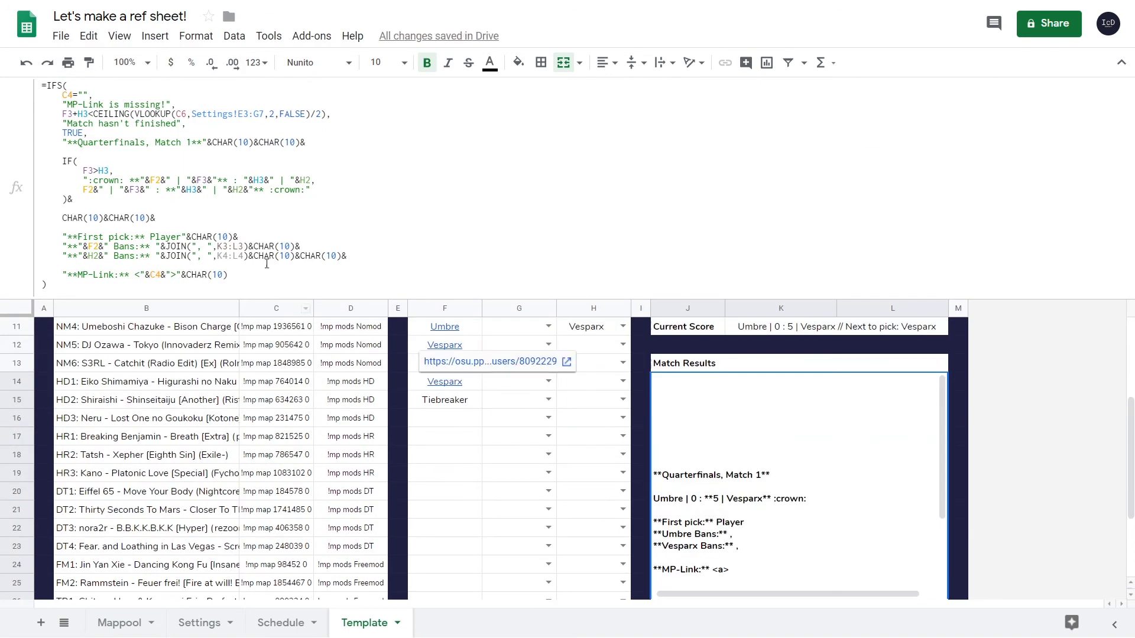
Choose NM2 as the first player's Ban 1 and NM6 as their Ban 2
{"action": "scroll", "coordinate": [591, 384], "scroll_direction": "up", "scroll_amount": 3}
{"action": "left_click", "coordinate": [828, 363]}
{"action": "left_click", "coordinate": [798, 400]}
{"action": "scroll", "coordinate": [798, 401], "scroll_direction": "down", "scroll_amount": 4}
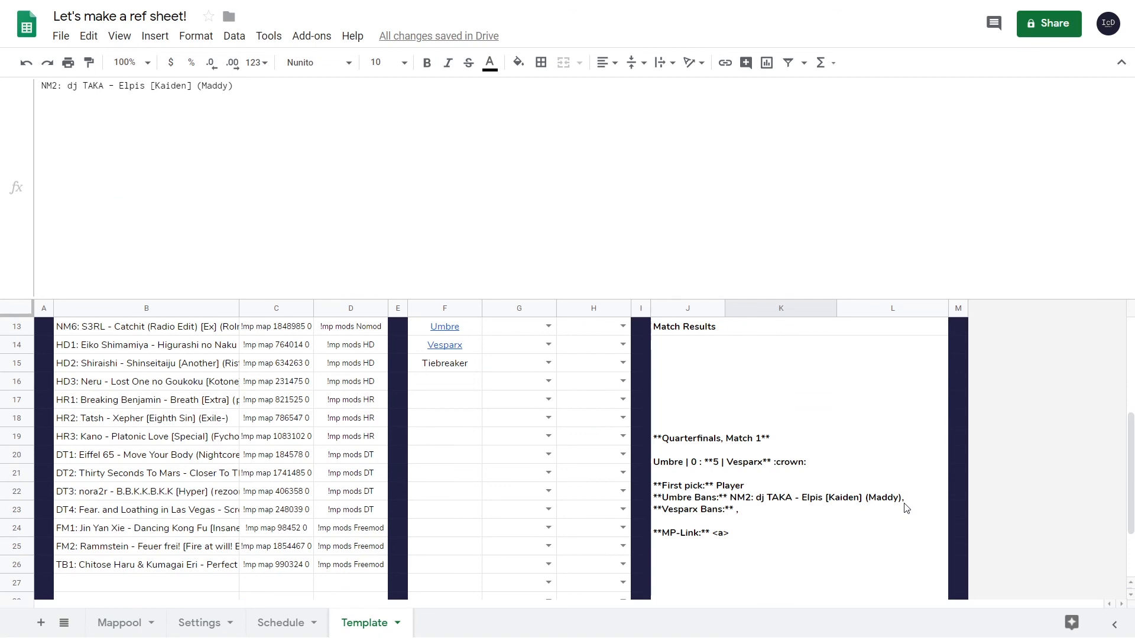
{"action": "scroll", "coordinate": [680, 362], "scroll_direction": "up", "scroll_amount": 4}
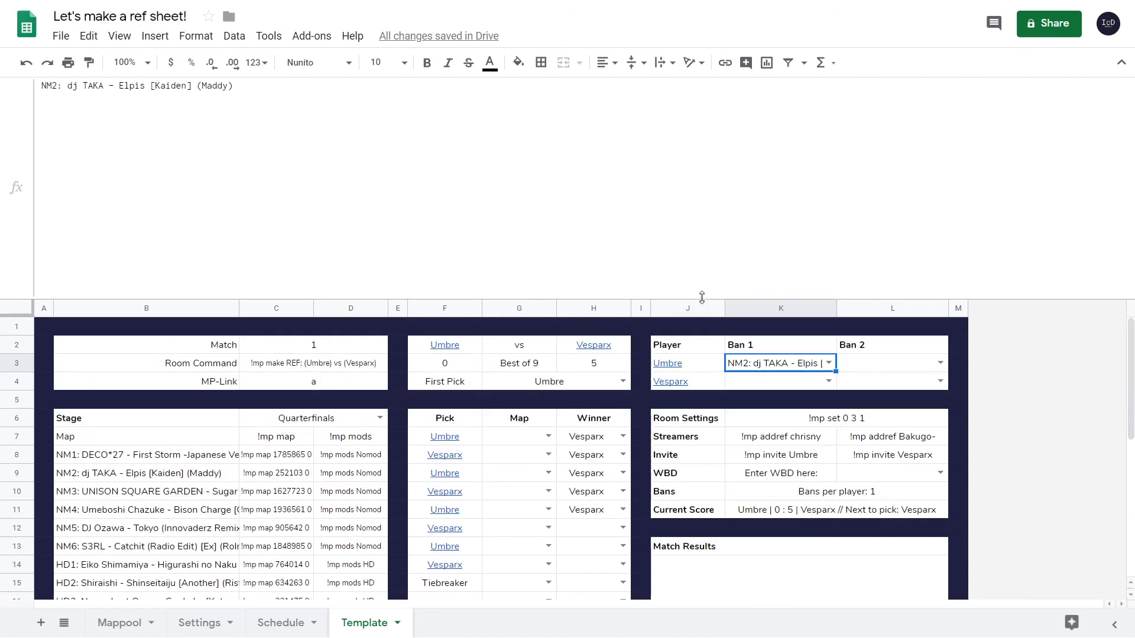
{"action": "left_click_drag", "start_coordinate": [701, 298], "coordinate": [703, 94]}
{"action": "left_click", "coordinate": [940, 158]}
{"action": "left_click", "coordinate": [908, 271]}
Replace K3:L3 in the first bans line of the Match Results formula with ARRAYFORMULA(LEFT(K3:L3,3))
{"action": "left_click", "coordinate": [706, 527]}
{"action": "left_click_drag", "start_coordinate": [190, 94], "coordinate": [187, 298]}
{"action": "double_click", "coordinate": [228, 248]}
{"action": "type", "text": "ARRAYFORMULA("}
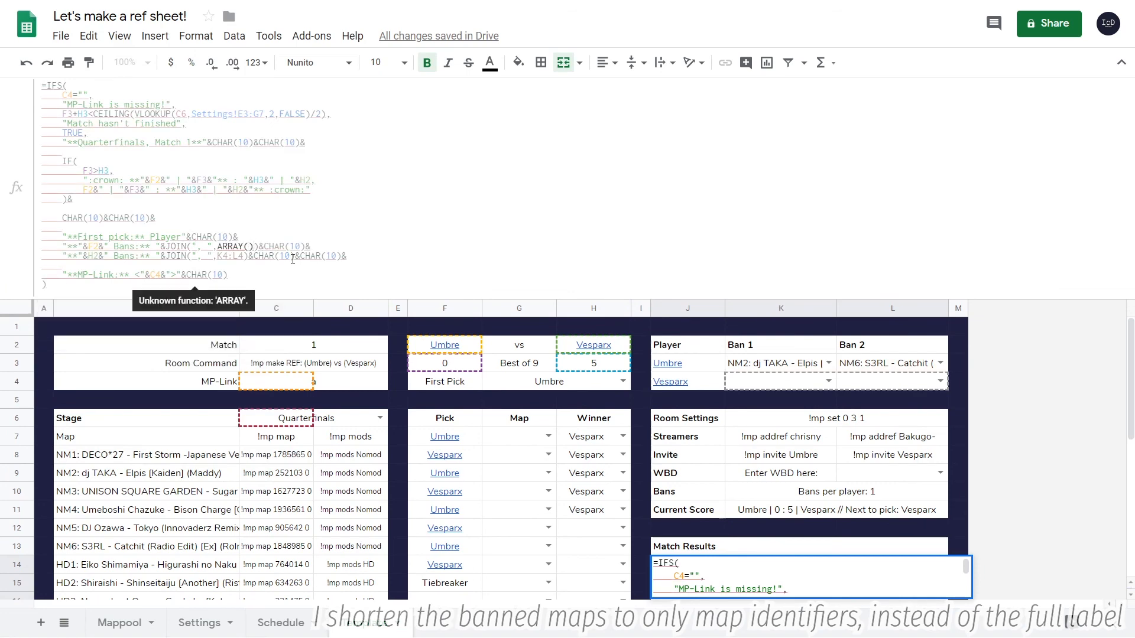
{"action": "key", "text": "ctrl+v"}
{"action": "key", "text": "shift+Left"}
{"action": "key", "text": "shift+Left"}
{"action": "key", "text": "shift+Left"}
{"action": "key", "text": "shift+Left"}
{"action": "key", "text": "shift+Left"}
{"action": "type", "text": "LEFT("}
{"action": "key", "text": "ctrl+v"}
{"action": "type", "text": ",3"}
Copy the ARRAYFORMULA(LEFT()) expression to the second bans line, change its range to K4:L4, and commit the formula
{"action": "key", "text": "Right"}
{"action": "key", "text": "Right"}
{"action": "key", "text": "shift+Left"}
{"action": "key", "text": "shift+Left"}
{"action": "key", "text": "shift+Left"}
{"action": "key", "text": "shift+Left"}
{"action": "key", "text": "shift+Left"}
{"action": "key", "text": "shift+Left"}
{"action": "key", "text": "shift+Left"}
{"action": "key", "text": "shift+Left"}
{"action": "key", "text": "shift+Left"}
{"action": "key", "text": "shift+Left"}
{"action": "key", "text": "shift+Left"}
{"action": "key", "text": "shift+Left"}
{"action": "key", "text": "shift+Left"}
{"action": "key", "text": "shift+Left"}
{"action": "key", "text": "shift+Left"}
{"action": "key", "text": "shift+Left"}
{"action": "key", "text": "shift+Left"}
{"action": "key", "text": "shift+Left"}
{"action": "key", "text": "shift+Left"}
{"action": "key", "text": "shift+Left"}
{"action": "key", "text": "shift+Right"}
{"action": "key", "text": "shift+Right"}
{"action": "key", "text": "shift+Right"}
{"action": "key", "text": "shift+Right"}
{"action": "key", "text": "shift+Right"}
{"action": "key", "text": "shift+Right"}
{"action": "key", "text": "ctrl+c"}
{"action": "key", "text": "Down"}
{"action": "key", "text": "shift+Right"}
{"action": "key", "text": "shift+Right"}
{"action": "key", "text": "shift+Right"}
{"action": "key", "text": "shift+Right"}
{"action": "key", "text": "shift+Right"}
{"action": "key", "text": "ctrl+v"}
{"action": "key", "text": "Left"}
{"action": "key", "text": "Left"}
{"action": "key", "text": "Left"}
{"action": "key", "text": "Left"}
{"action": "key", "text": "Left"}
{"action": "key", "text": "Left"}
{"action": "key", "text": "Left"}
{"action": "key", "text": "Left"}
{"action": "key", "text": "Left"}
{"action": "key", "text": "Right"}
{"action": "key", "text": "Delete"}
{"action": "type", "text": "4"}
{"action": "key", "text": "Right"}
{"action": "key", "text": "Right"}
{"action": "key", "text": "Delete"}
{"action": "type", "text": "4"}
{"action": "key", "text": "Return"}
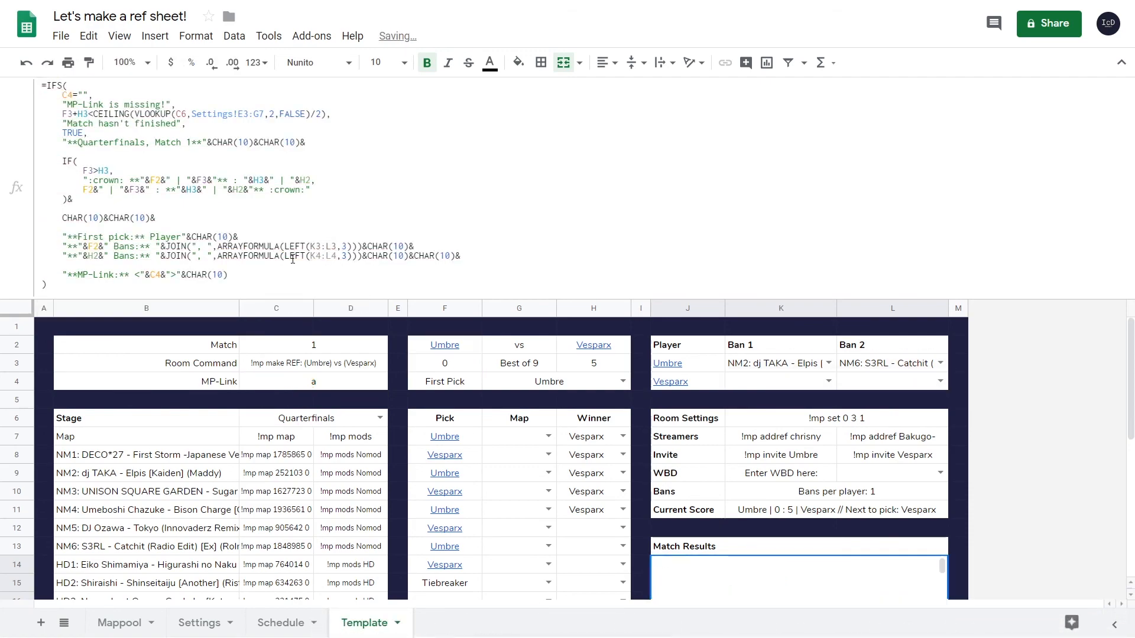
Copy the complete Match Results formula, switch to Visual Studio Code, and replace the entire draft with it
{"action": "left_click", "coordinate": [433, 254]}
{"action": "key", "text": "ctrl+a"}
{"action": "key", "text": "ctrl+c"}
{"action": "left_click", "coordinate": [592, 418]}
{"action": "key", "text": "alt+Tab"}
{"action": "key", "text": "ctrl+a"}
{"action": "key", "text": "ctrl+v"}
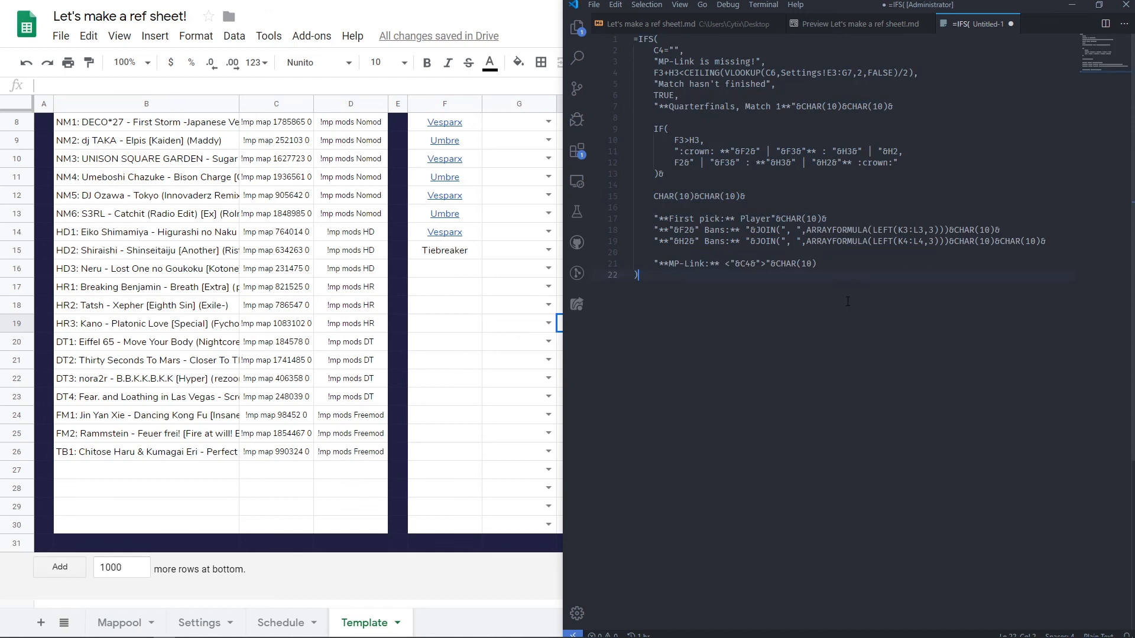